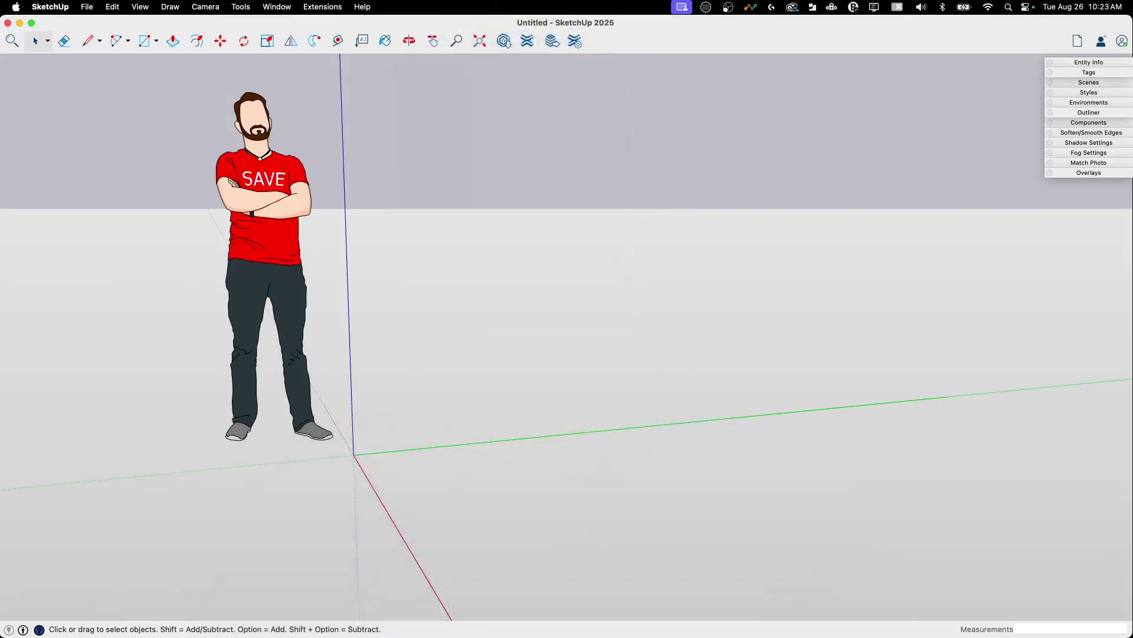
Draw a 19 mm by 19 mm square on the ground plane beside the figure.
middle_drag(554, 456, 414, 420)
key(r)
click(388, 417)
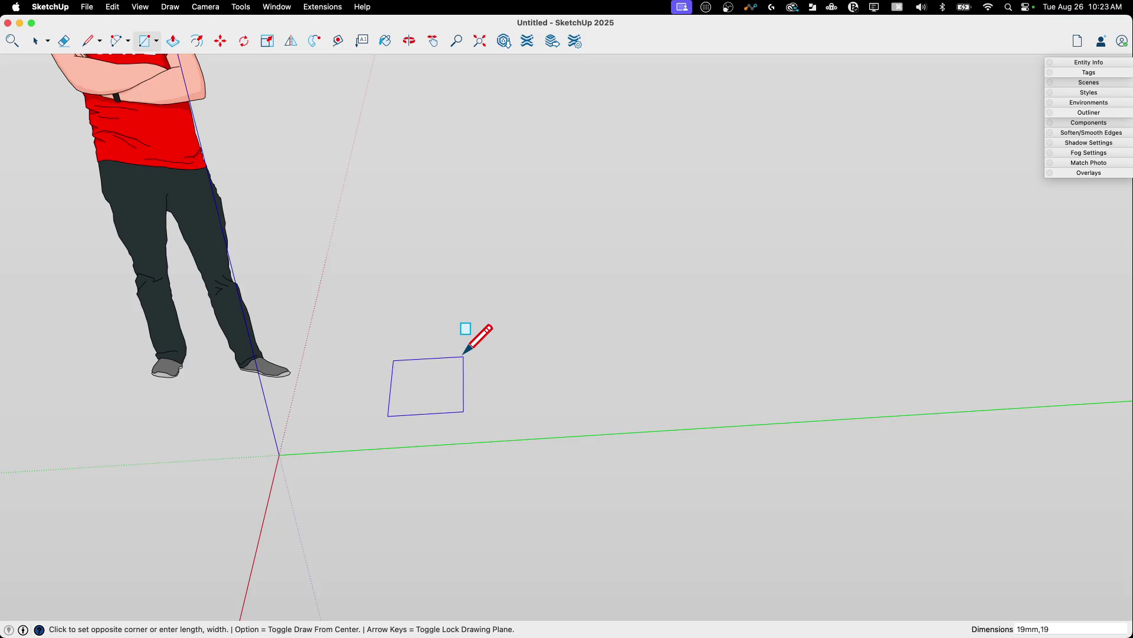
key(Return)
middle_drag(463, 354, 445, 387)
scroll(445, 387, up, 5)
key(space)
scroll(469, 374, up, 5)
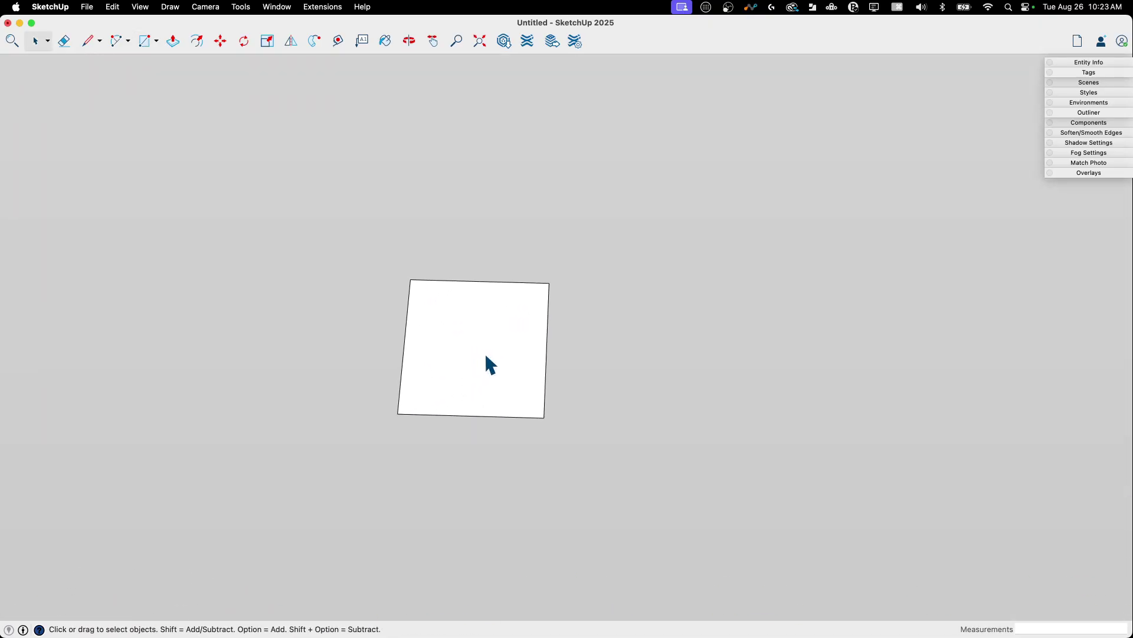
Make the square's face and edges into a component named "Key".
middle_drag(422, 278, 392, 266)
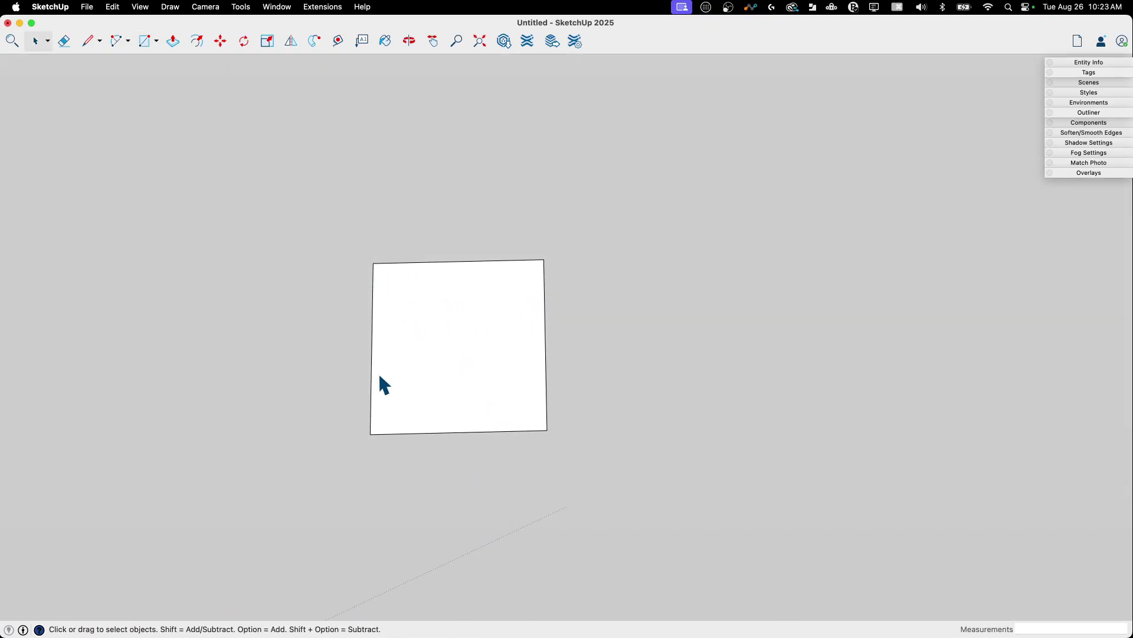
mouse_move(531, 280)
middle_down()
mouse_move(470, 263)
mouse_move(349, 395)
middle_up()
middle_drag(415, 362, 456, 346)
key(super+2)
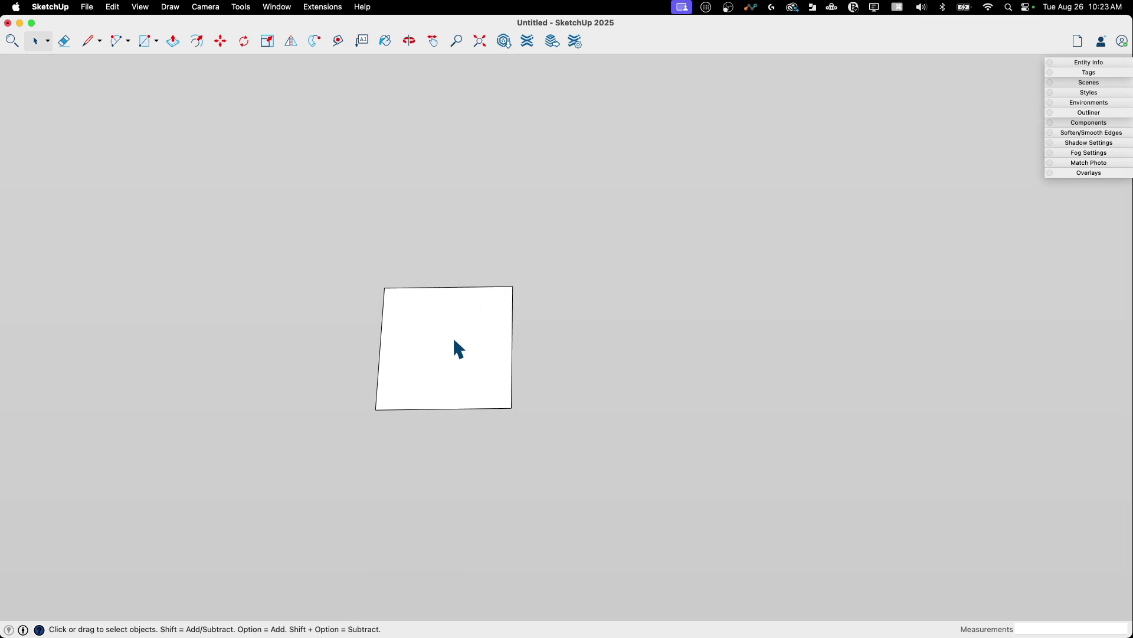
mouse_move(453, 339)
middle_down()
mouse_move(454, 324)
mouse_move(447, 335)
middle_up()
click(442, 317)
key(super+2)
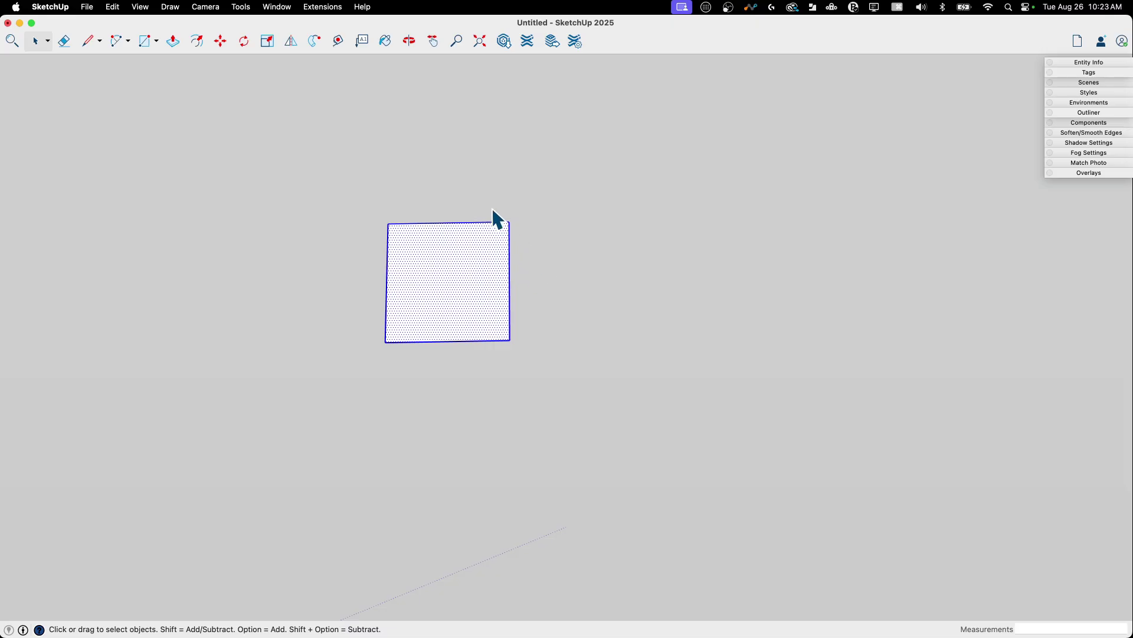
right_click(456, 287)
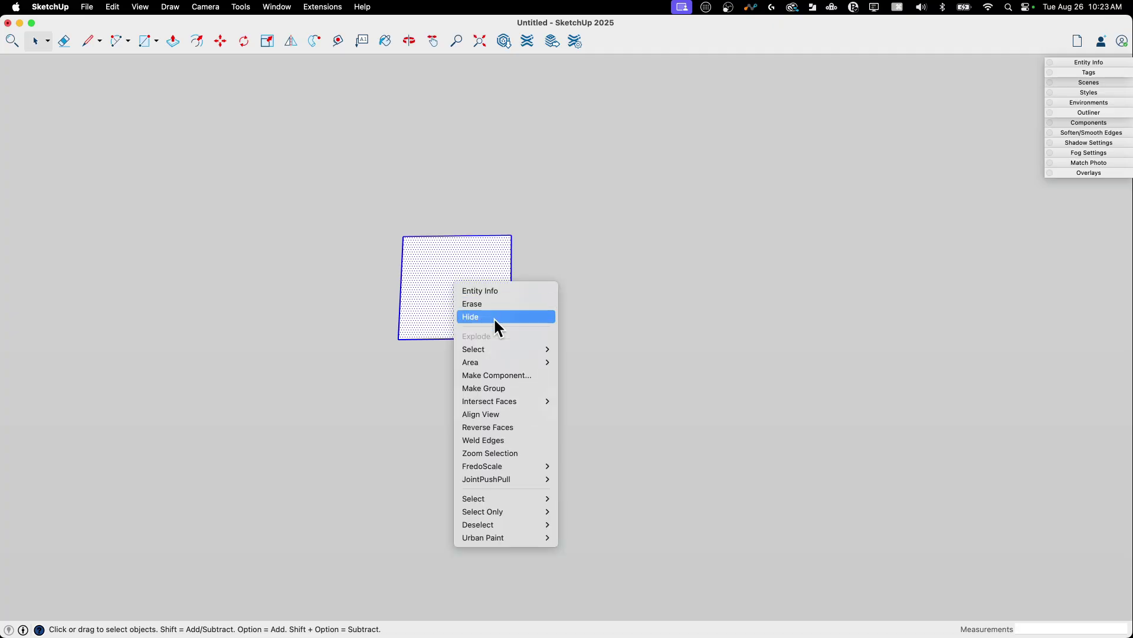
click(517, 378)
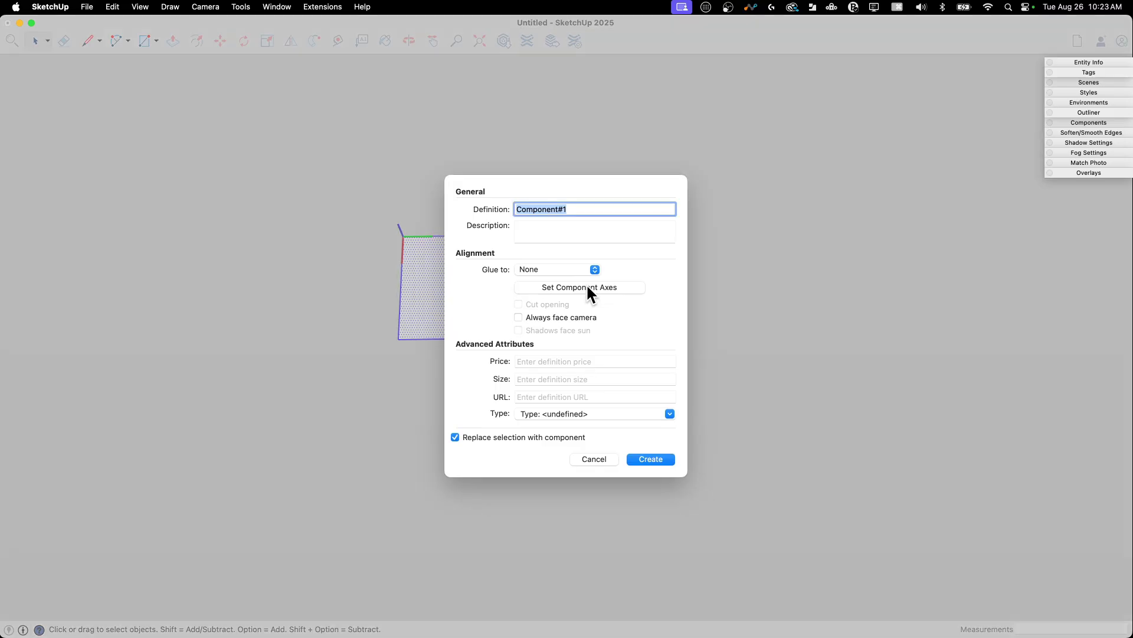
text(Key)
click(648, 459)
Copy the Key component one key width along the green axis and repeat the copy as a 15x array.
scroll(632, 440, down, 5)
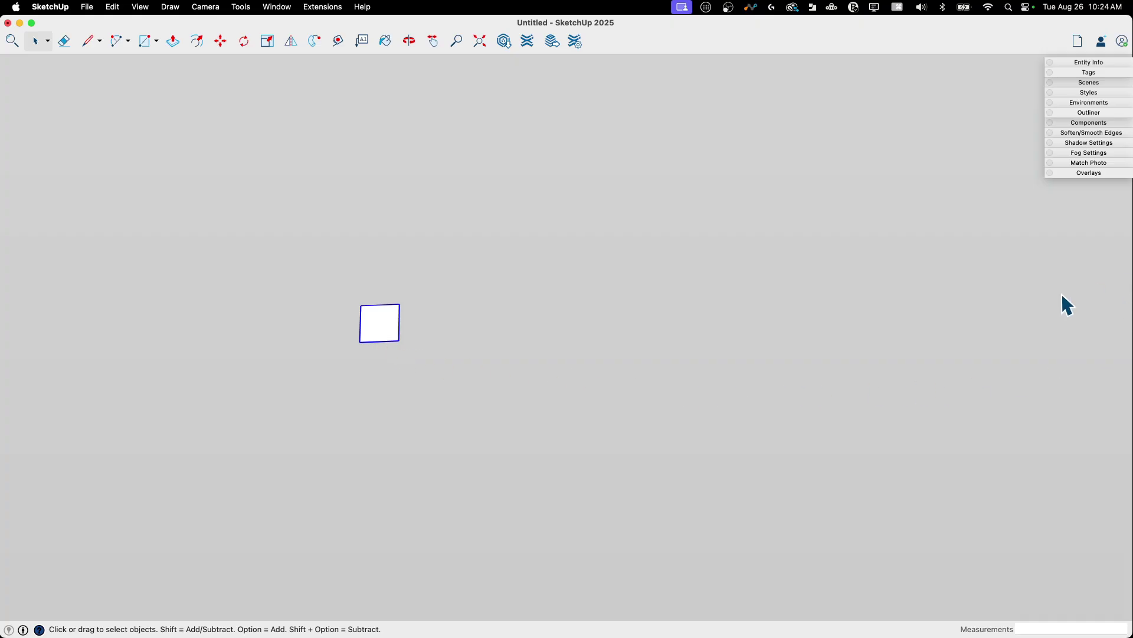
scroll(541, 331, down, 3)
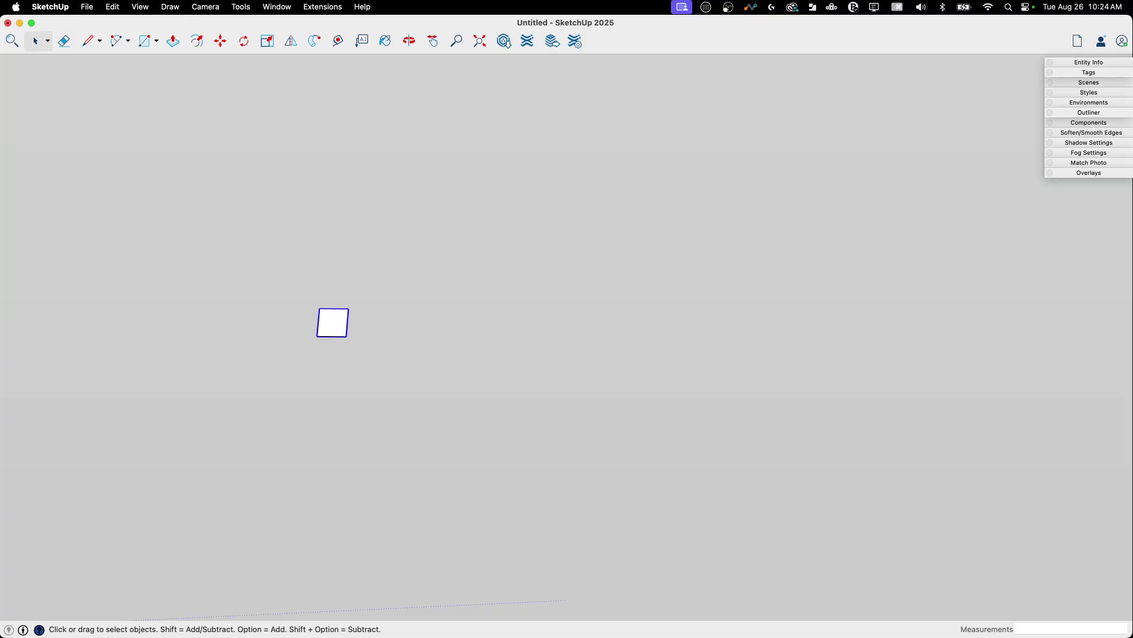
scroll(359, 248, up, 5)
key(m)
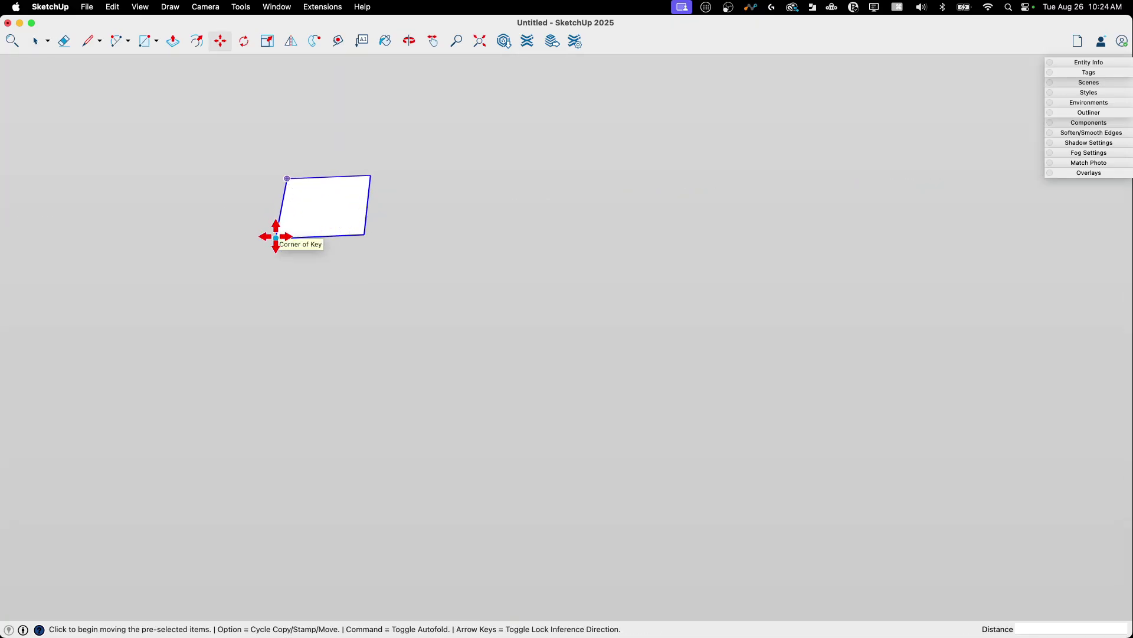
click(276, 237)
key(alt)
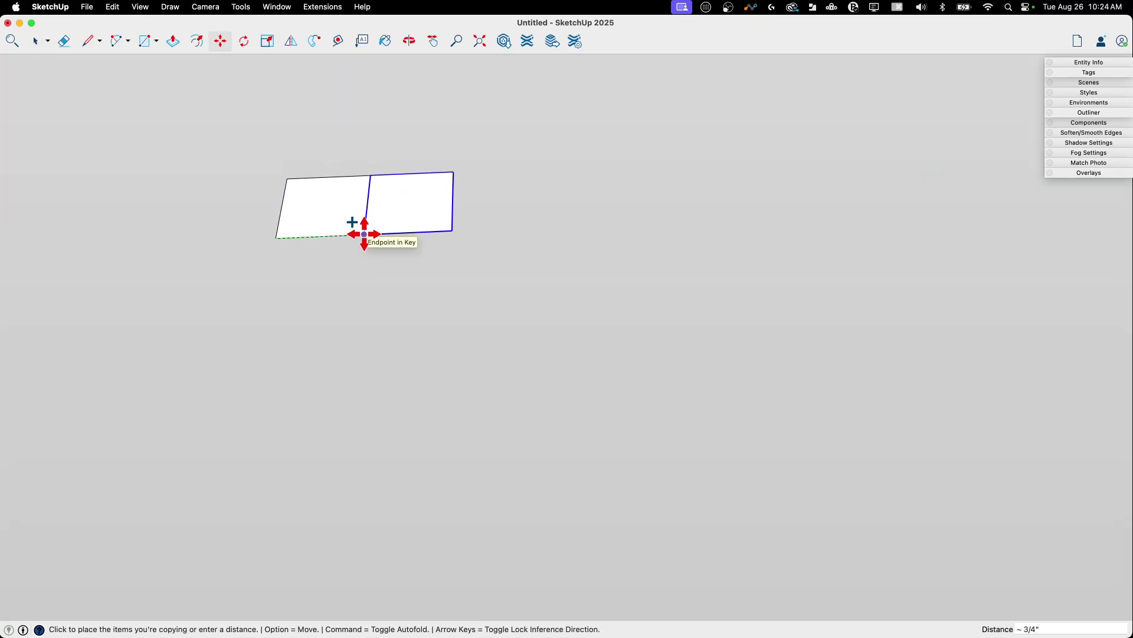
click(364, 234)
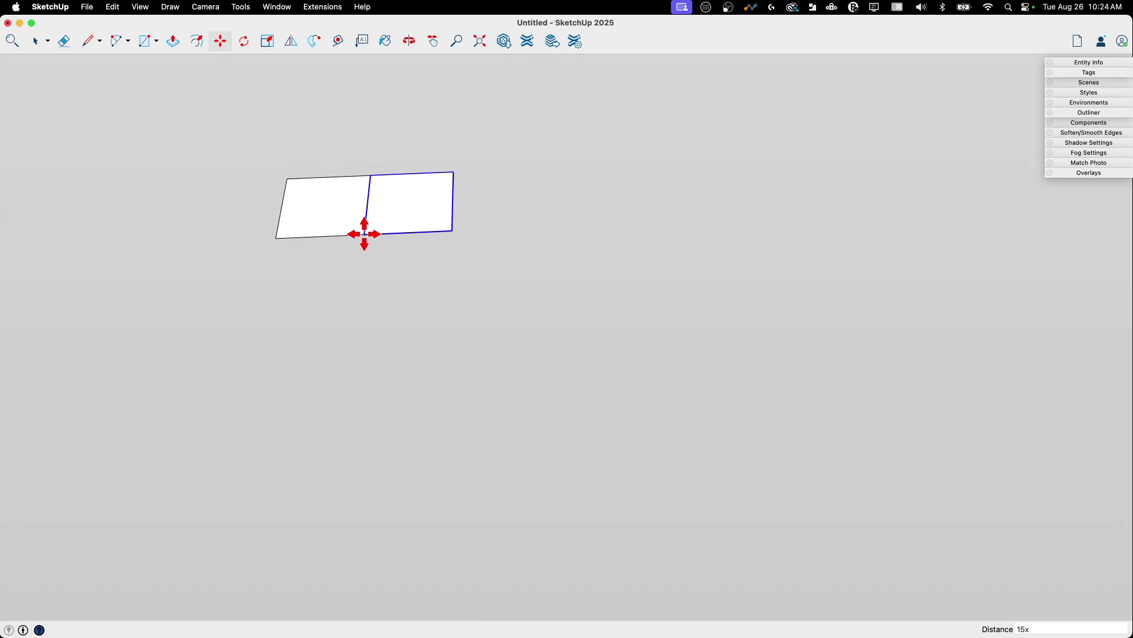
text(15x)
key(Return)
key(space)
scroll(342, 331, down, 5)
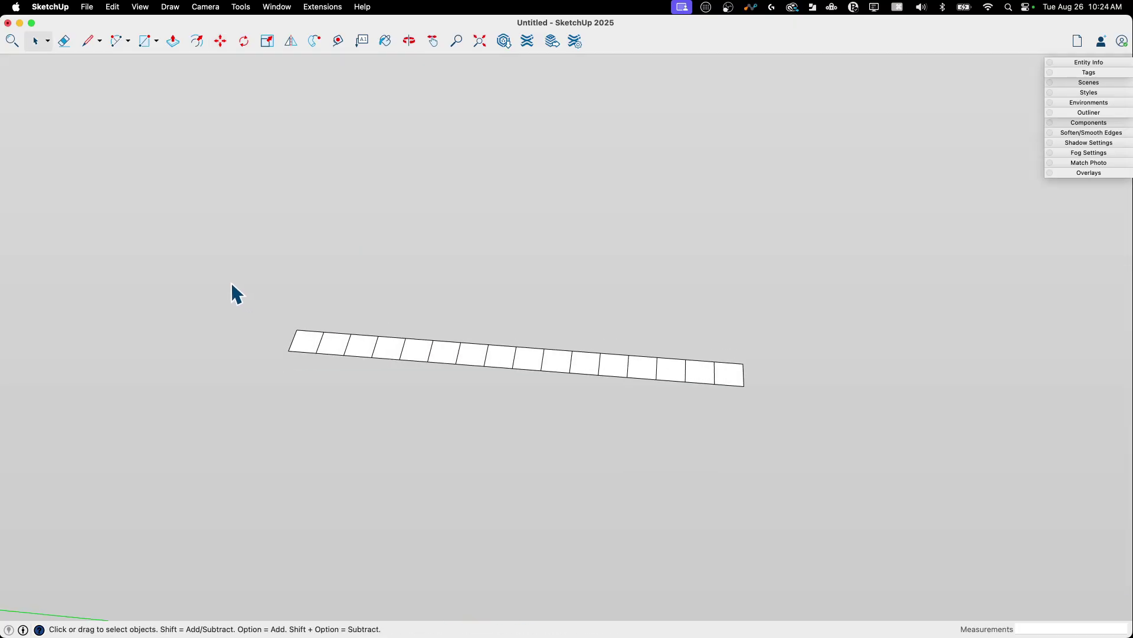
Select the whole row of keys and check its component details in Entity Info.
drag(234, 283, 847, 489)
click(1100, 63)
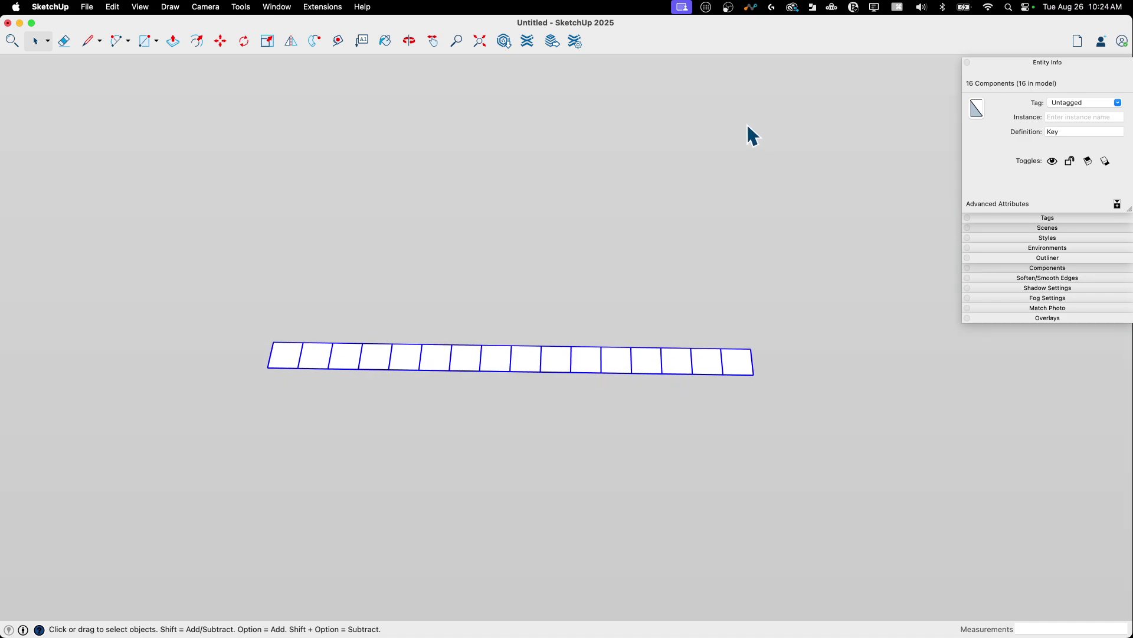
click(503, 300)
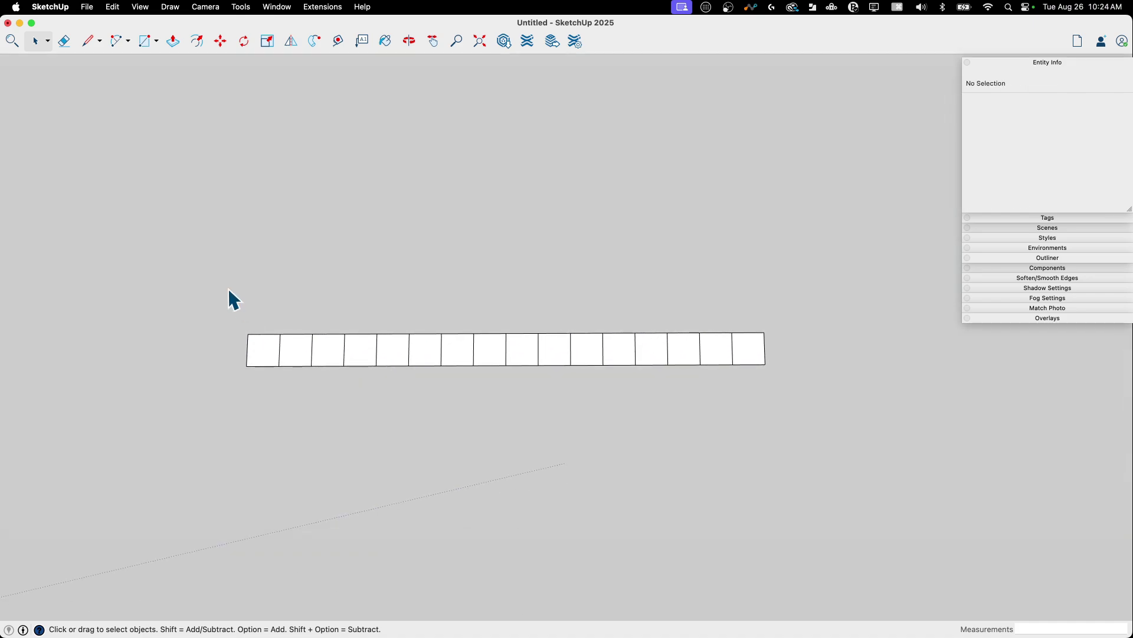
Copy the entire row of keys directly below itself, aligned to its corners, to form a second row.
drag(206, 280, 810, 434)
middle_drag(810, 434, 263, 371)
key(m)
click(257, 372)
key(alt)
click(269, 407)
key(space)
scroll(577, 274, up, 5)
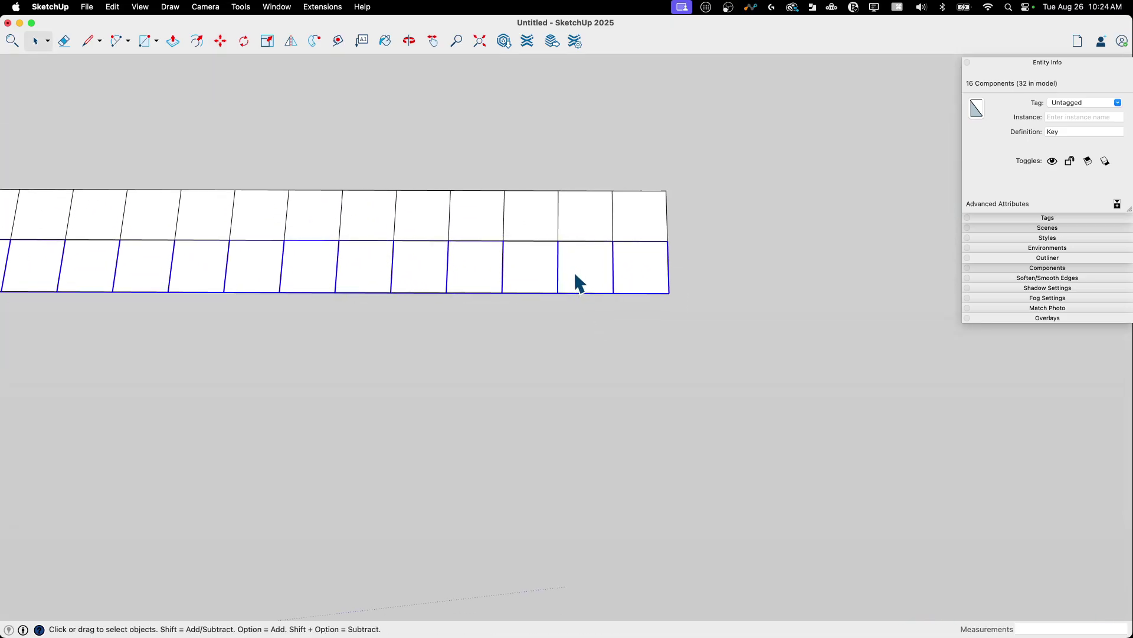
scroll(570, 270, down, 4)
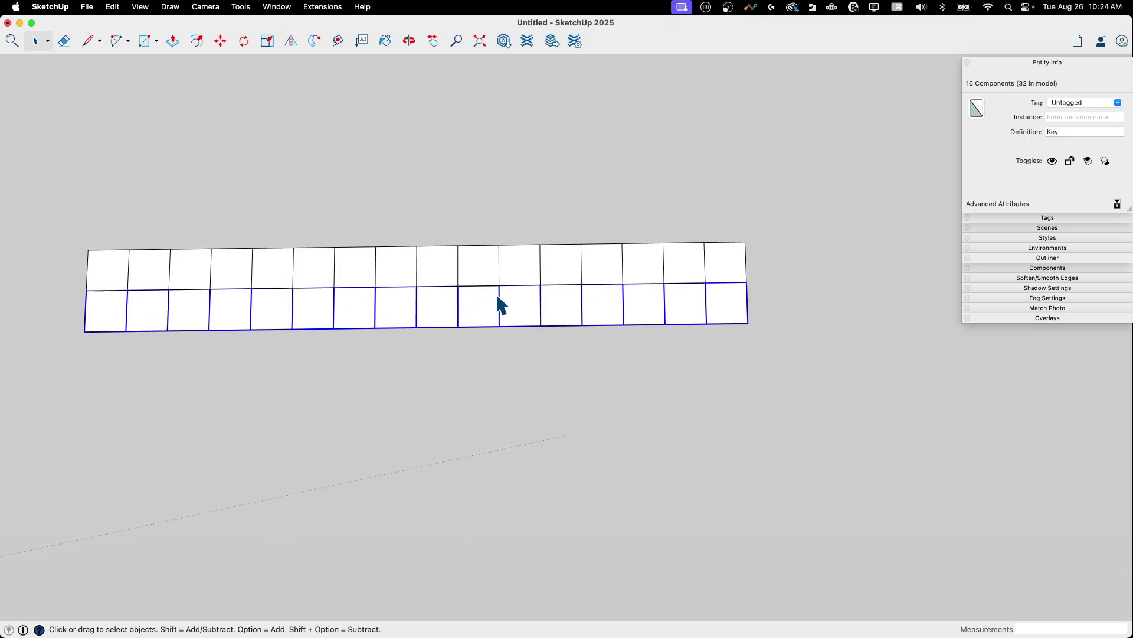
Delete the second-to-last key of the second row and stretch its inner neighbour to fill the gap.
middle_drag(614, 303, 647, 305)
click(626, 291)
key(Delete)
click(578, 319)
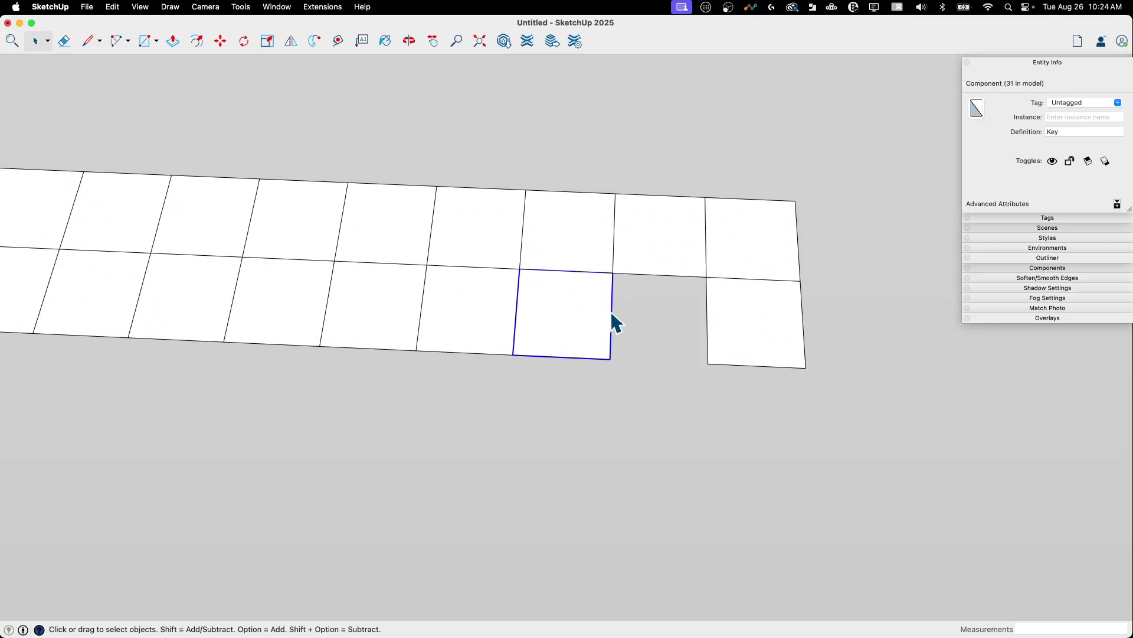
key(s)
click(612, 316)
click(708, 319)
key(space)
scroll(874, 386, down, 5)
click(847, 403)
Copy the second row's first key directly below itself to start the third row.
middle_drag(669, 304, 296, 321)
click(298, 328)
scroll(283, 295, up, 5)
key(m)
click(306, 242)
key(alt)
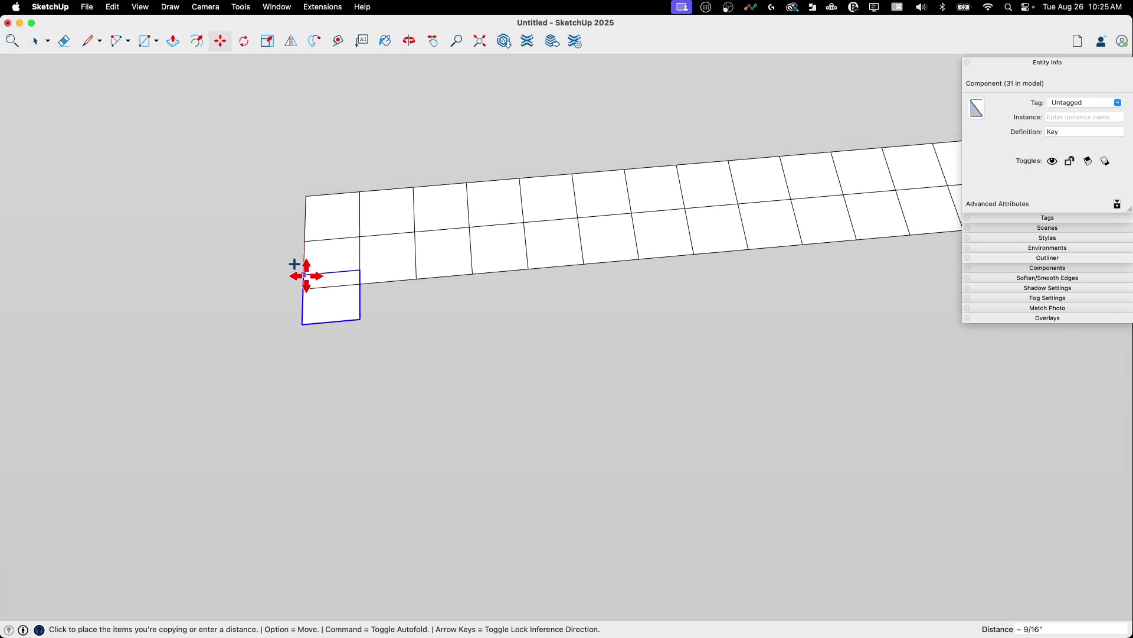
click(302, 288)
key(space)
Scale the third row's first key along the green axis to about 1.5 times its width.
scroll(331, 340, up, 1)
middle_drag(326, 332, 334, 299)
scroll(334, 298, up, 3)
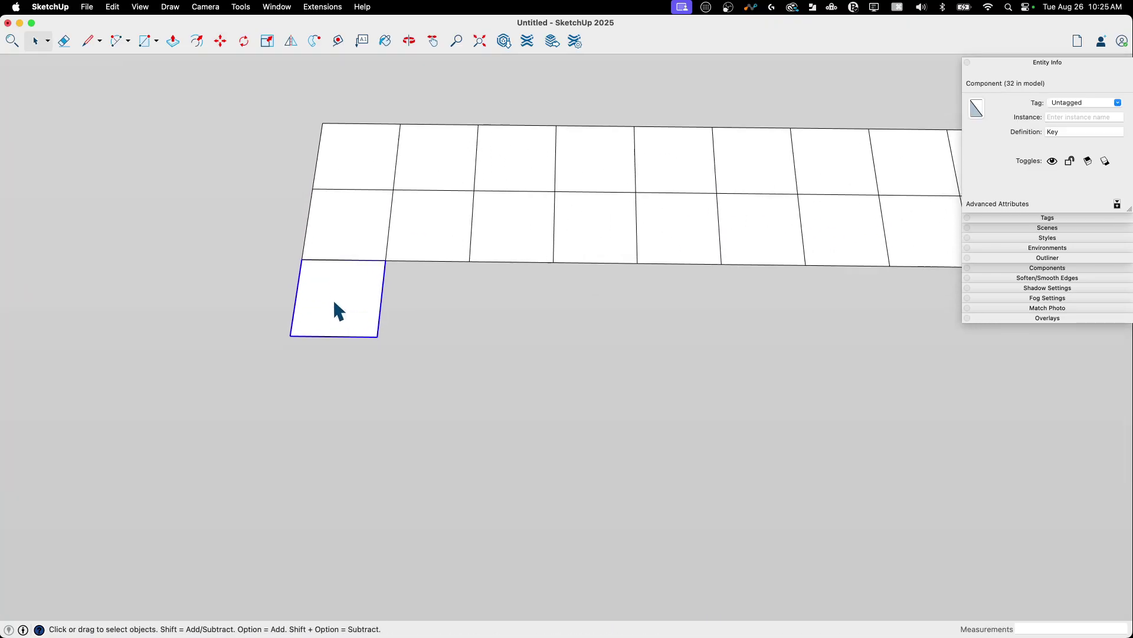
key(s)
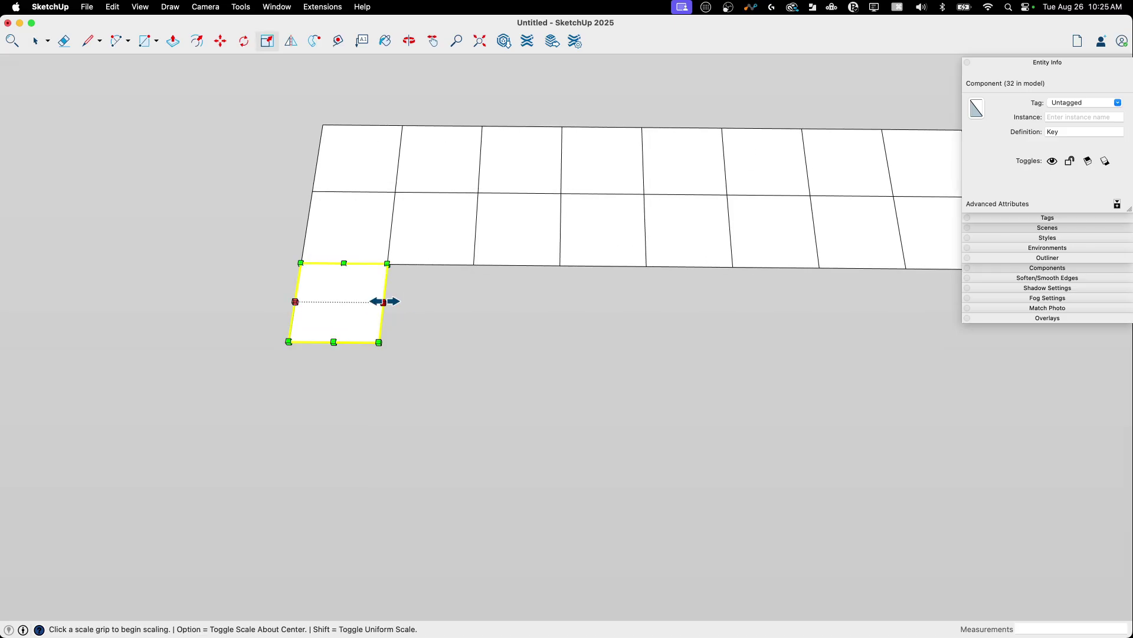
drag(383, 301, 402, 302)
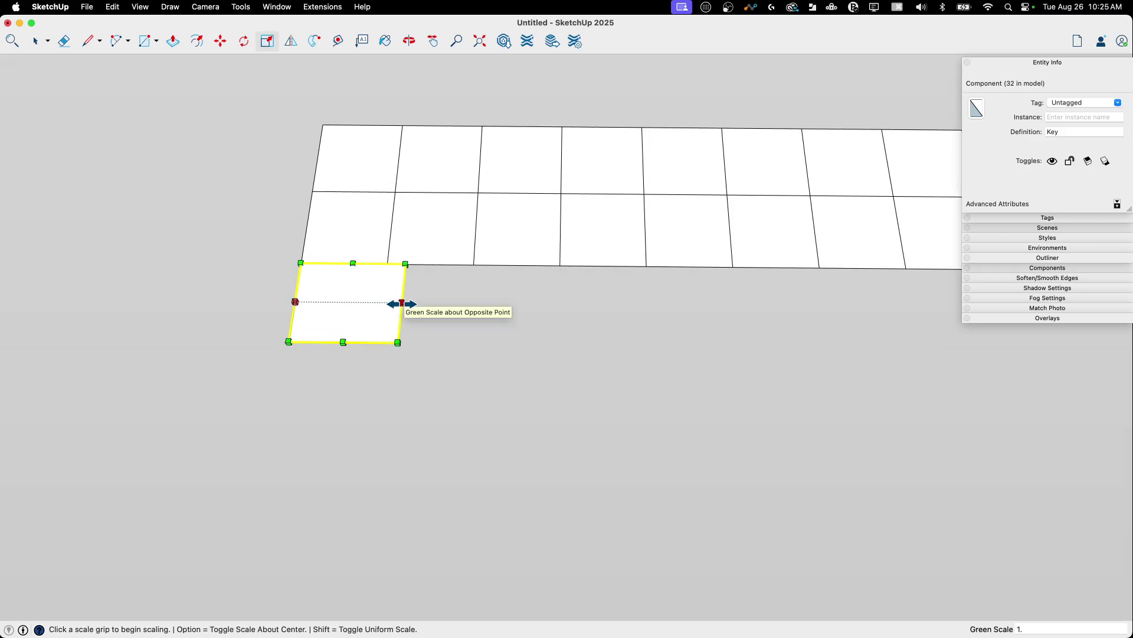
key(Return)
middle_drag(402, 304, 438, 265)
key(space)
scroll(439, 272, down, 2)
Copy the end keys of the top two rows directly below and repeat as a 2x array to extend the column.
middle_drag(361, 260, 157, 225)
middle_drag(728, 243, 700, 179)
middle_drag(205, 260, 647, 267)
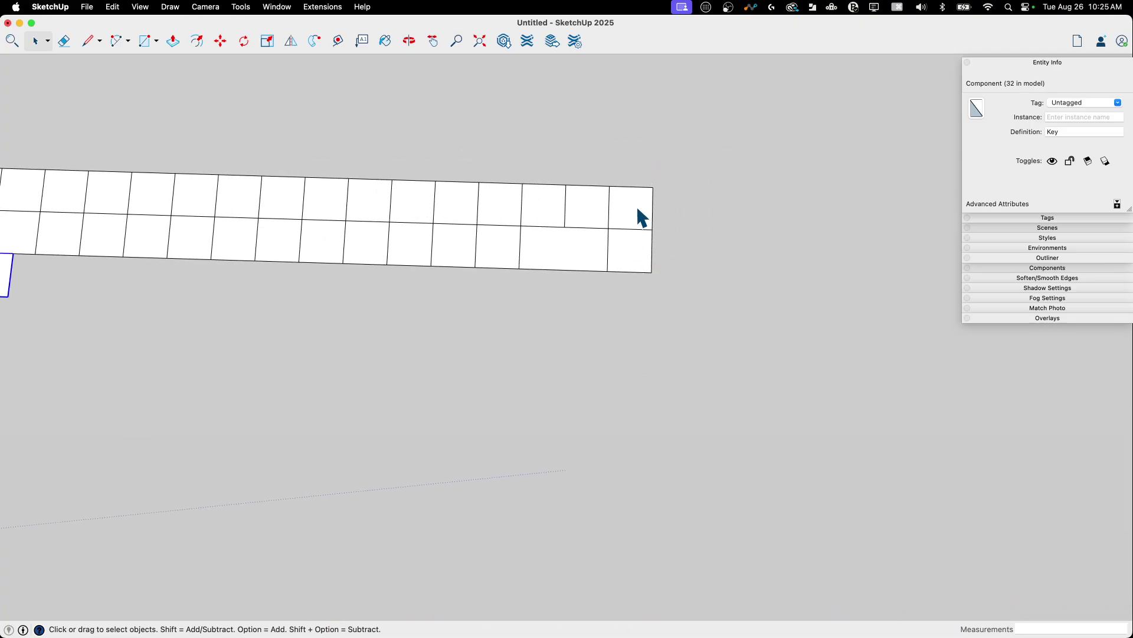
shift+click(631, 260)
key(m)
click(650, 183)
key(alt)
click(648, 273)
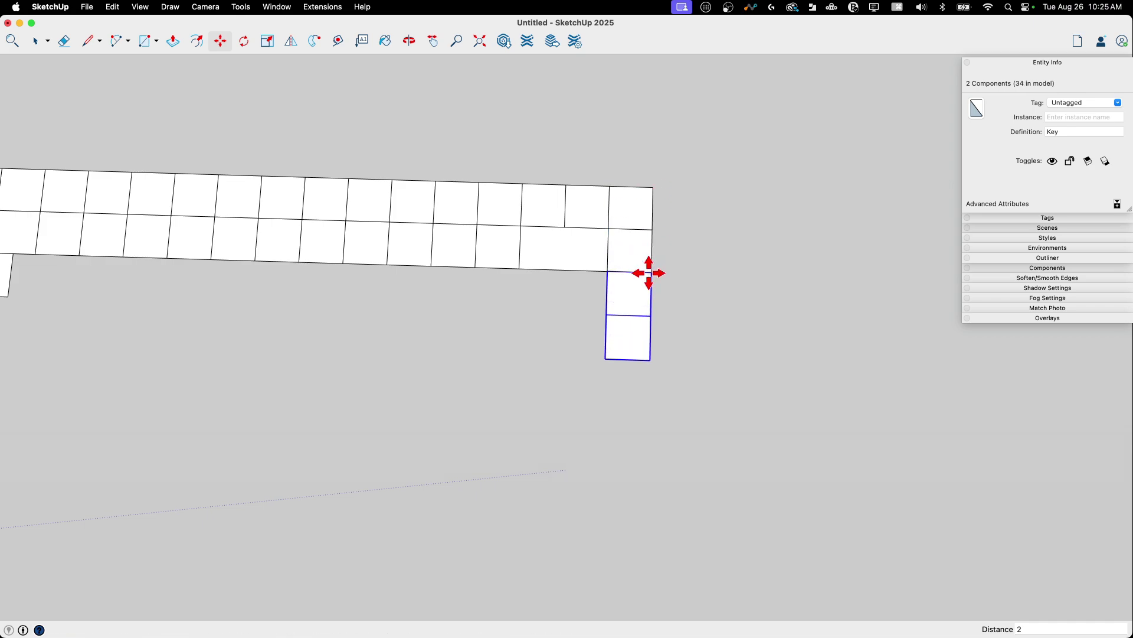
key(Return)
middle_drag(649, 273, 675, 324)
middle_drag(502, 290, 504, 291)
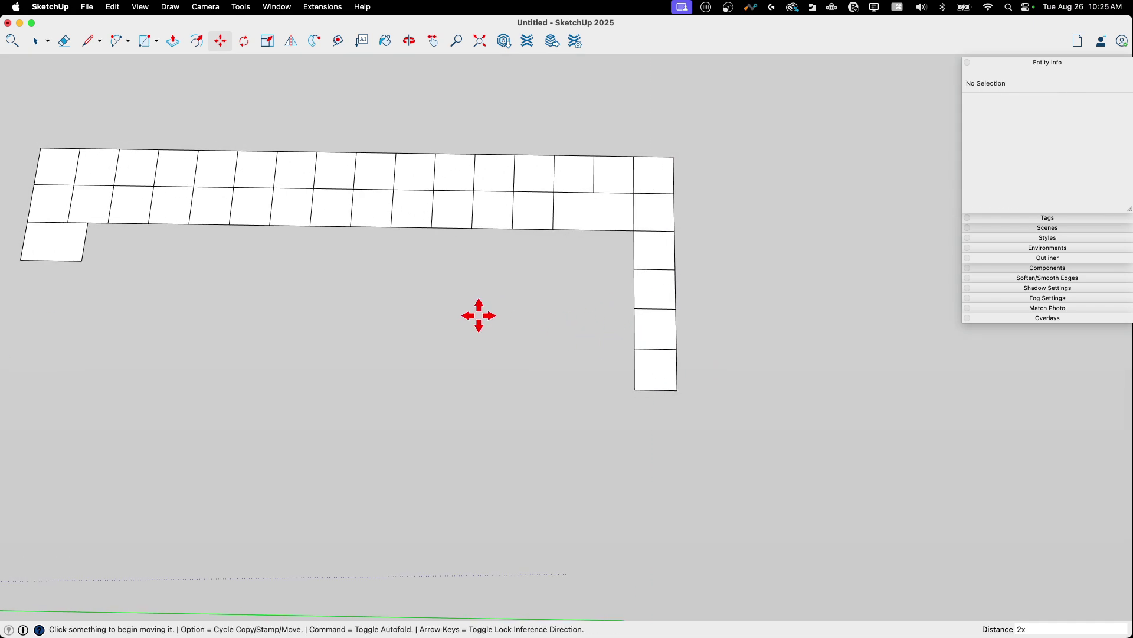
Copy the second row's twelve standard keys after its first key into the third row, starting against the wide key.
middle_drag(435, 296, 197, 203)
key(space)
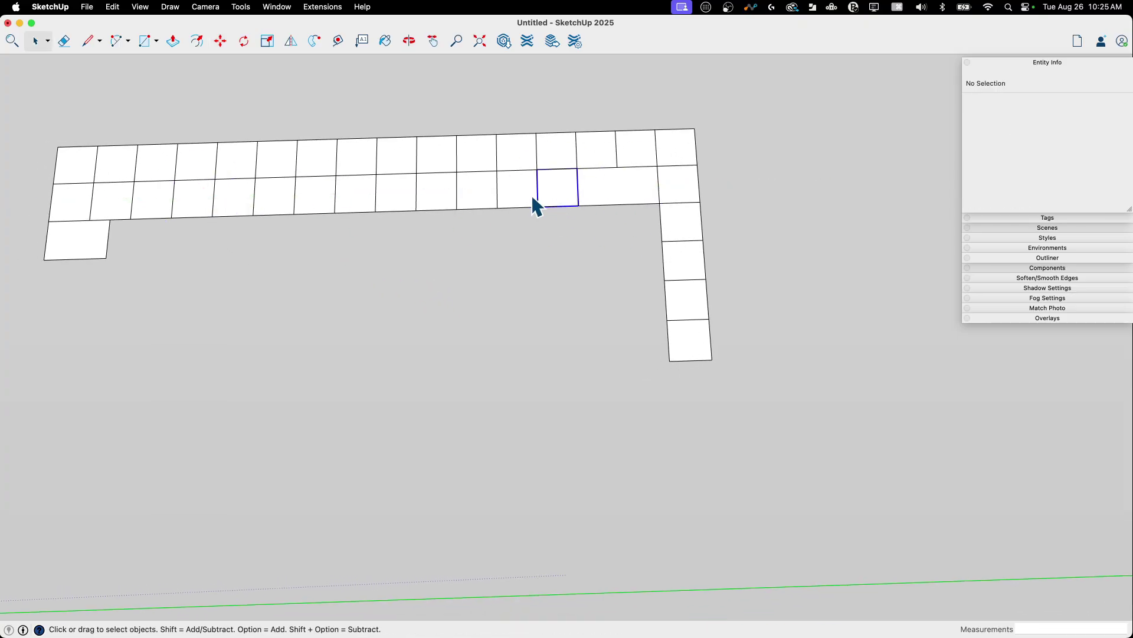
shift+click(515, 191)
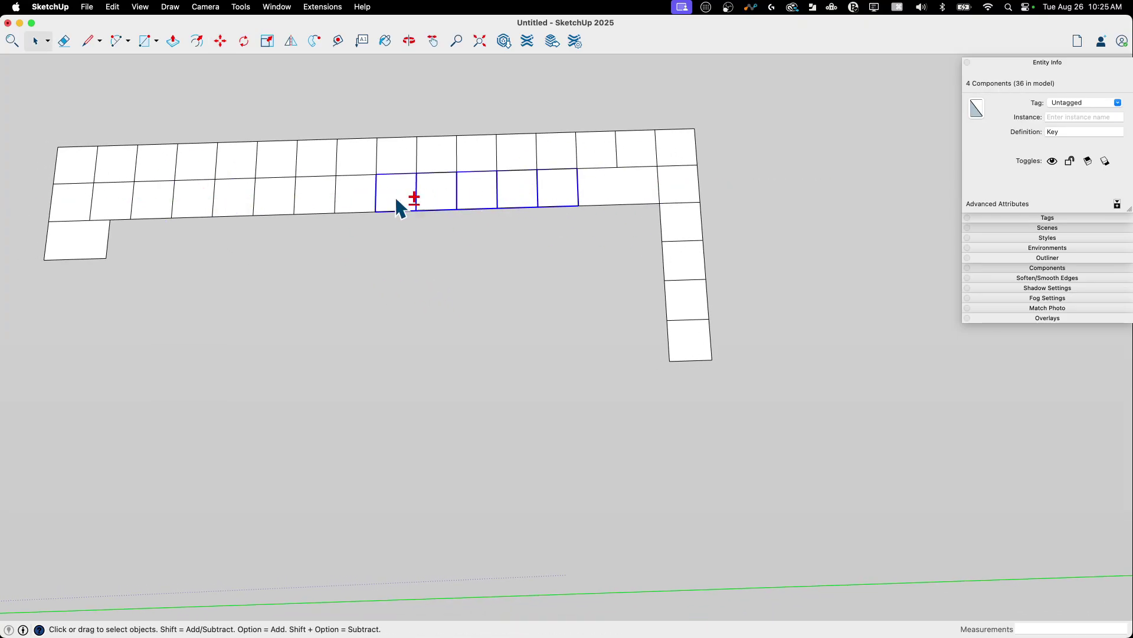
shift+click(344, 197)
shift+click(314, 199)
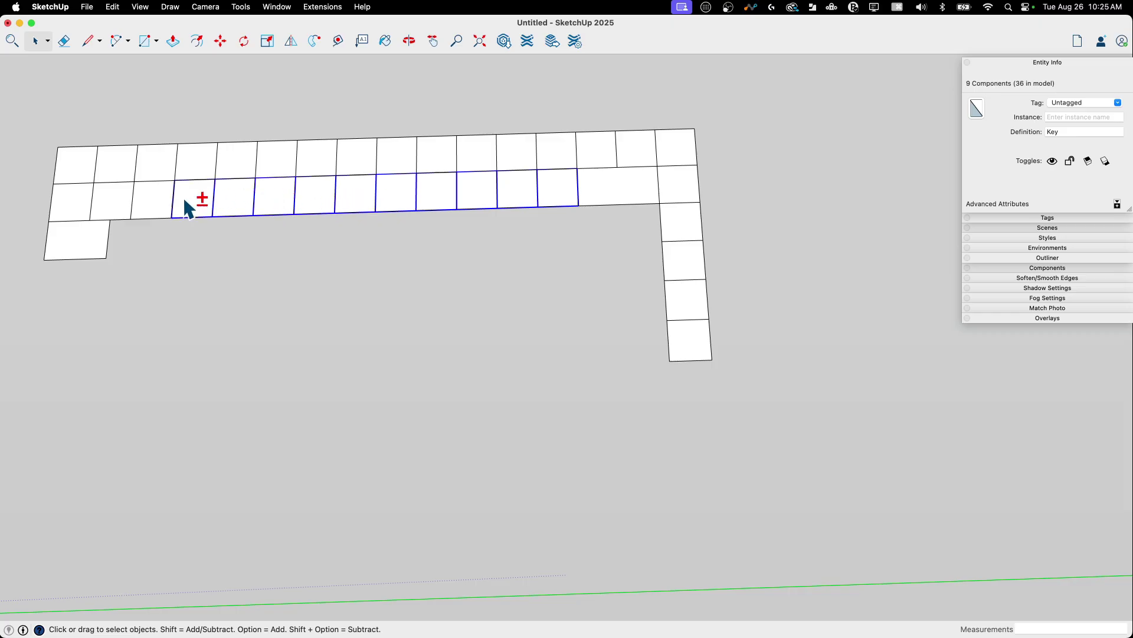
shift+click(114, 201)
key(m)
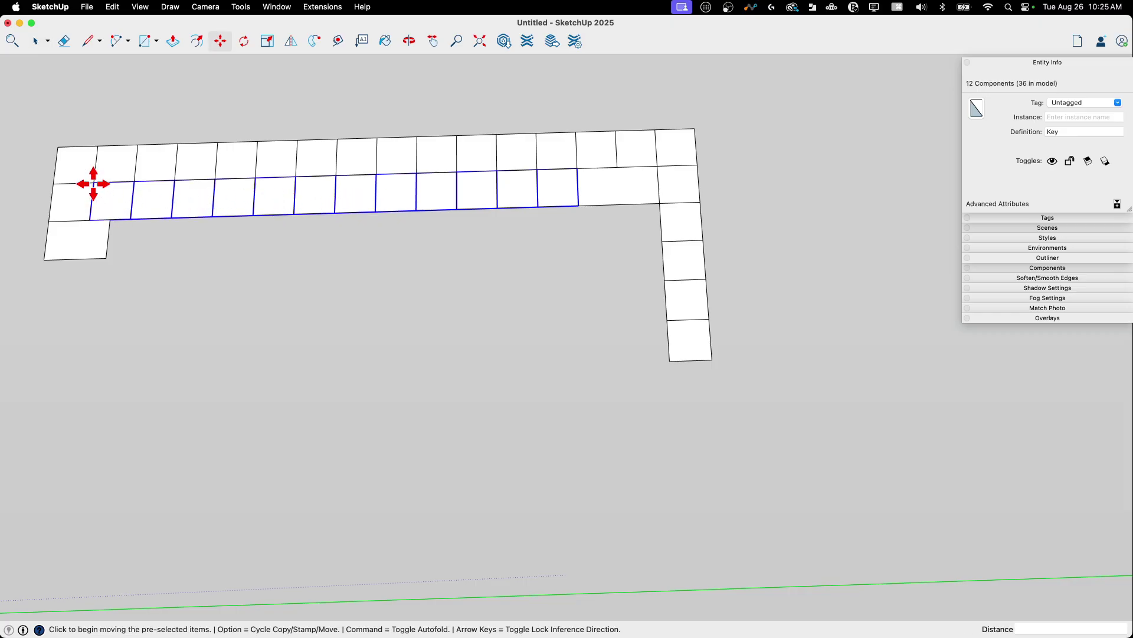
click(93, 183)
key(alt)
click(111, 221)
key(space)
scroll(440, 328, left, 1)
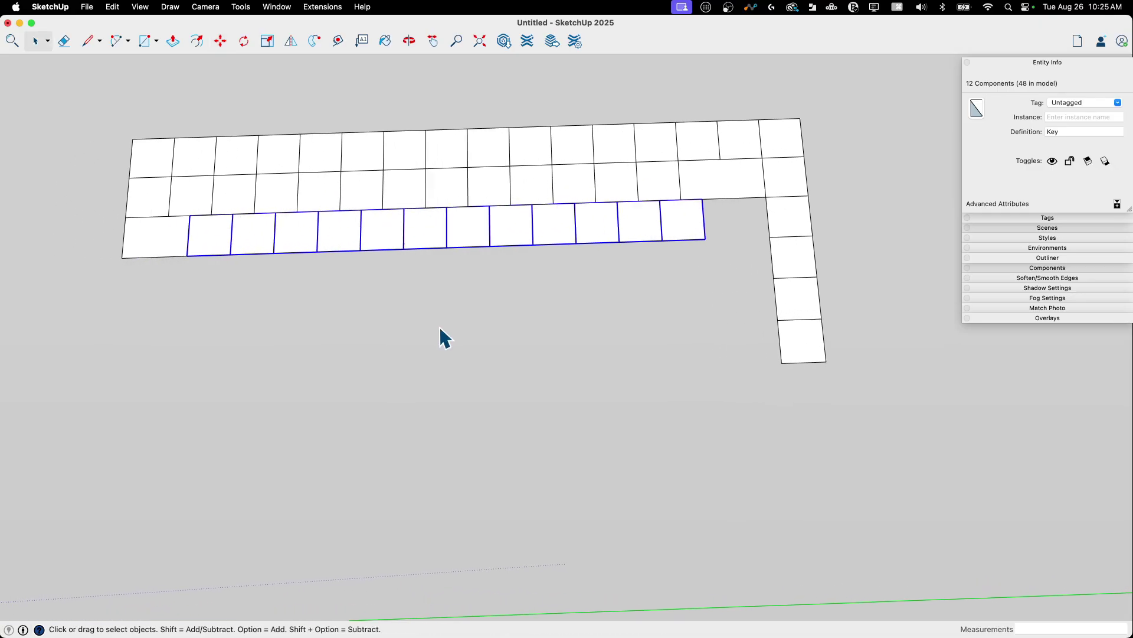
Copy one standard key to directly below the third row's wide key to start the fourth row.
middle_drag(445, 337, 325, 183)
click(366, 223)
key(m)
click(346, 182)
click(265, 238)
key(space)
Scale the fourth row's first key along the green axis to about 1.75 times its width.
key(s)
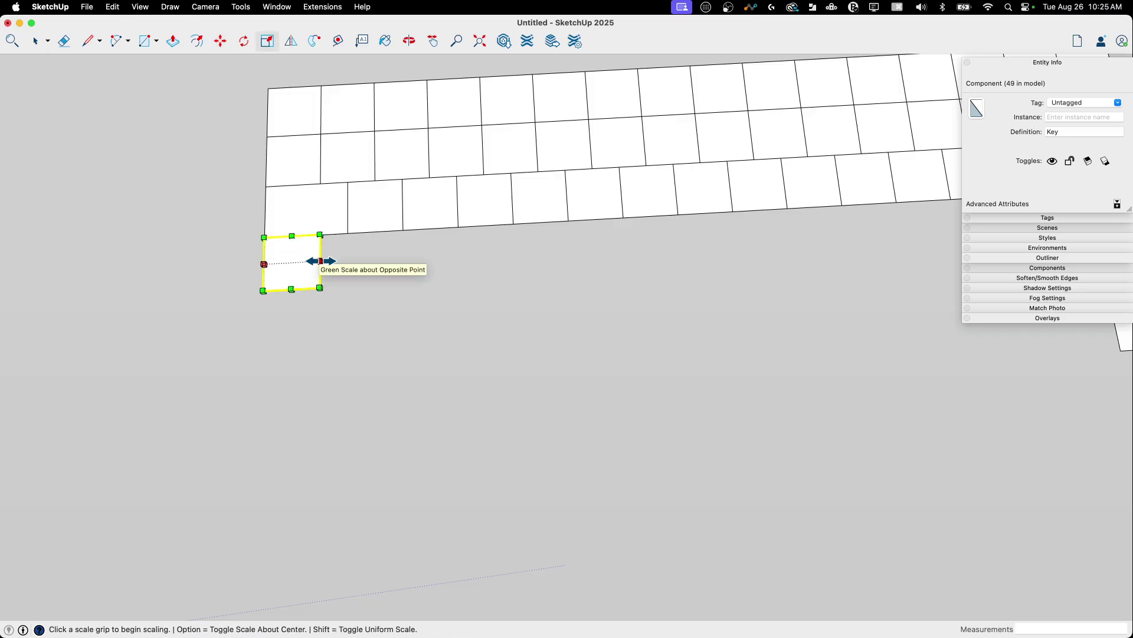
click(319, 262)
click(349, 260)
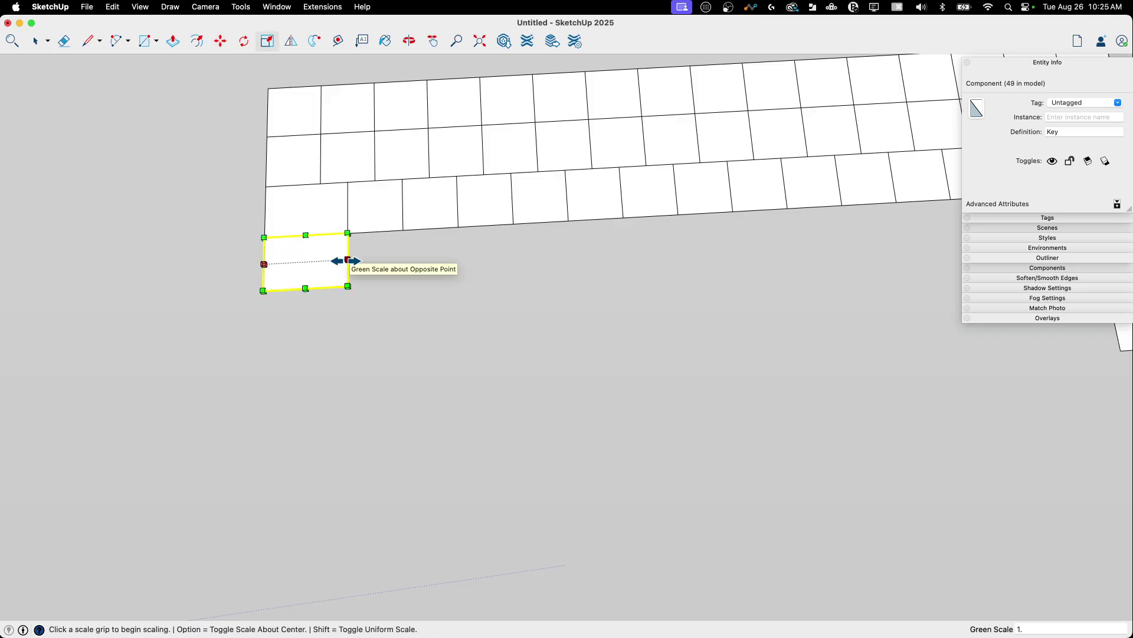
key(space)
scroll(362, 258, down, 3)
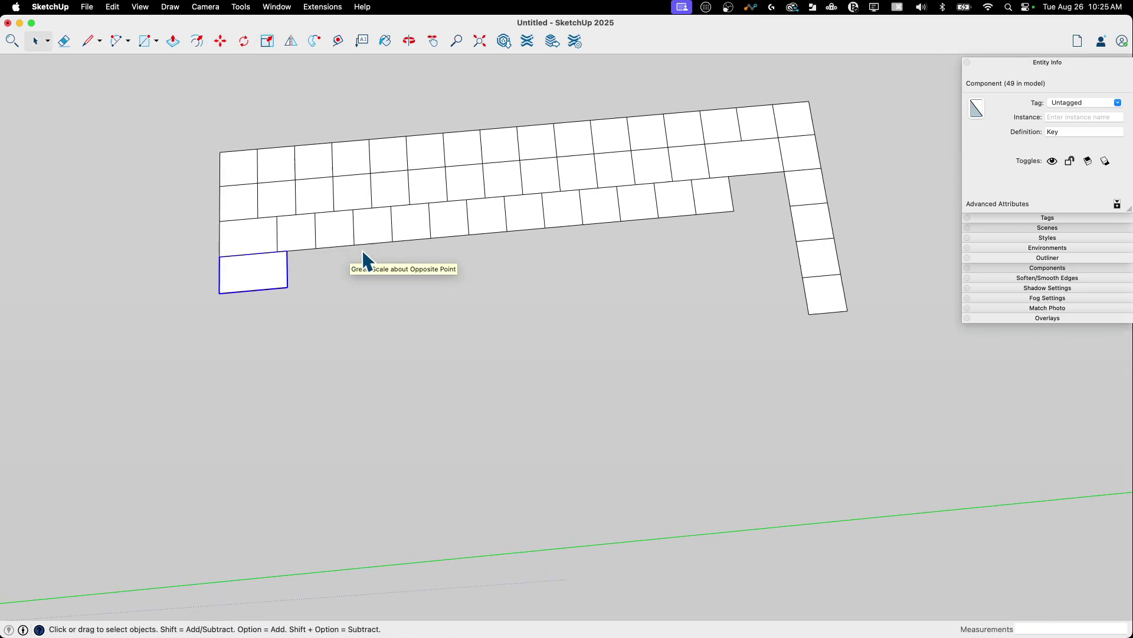
Copy eleven of the third row's standard keys into the fourth row, starting against the wide key and skipping the second-to-last key.
click(264, 226)
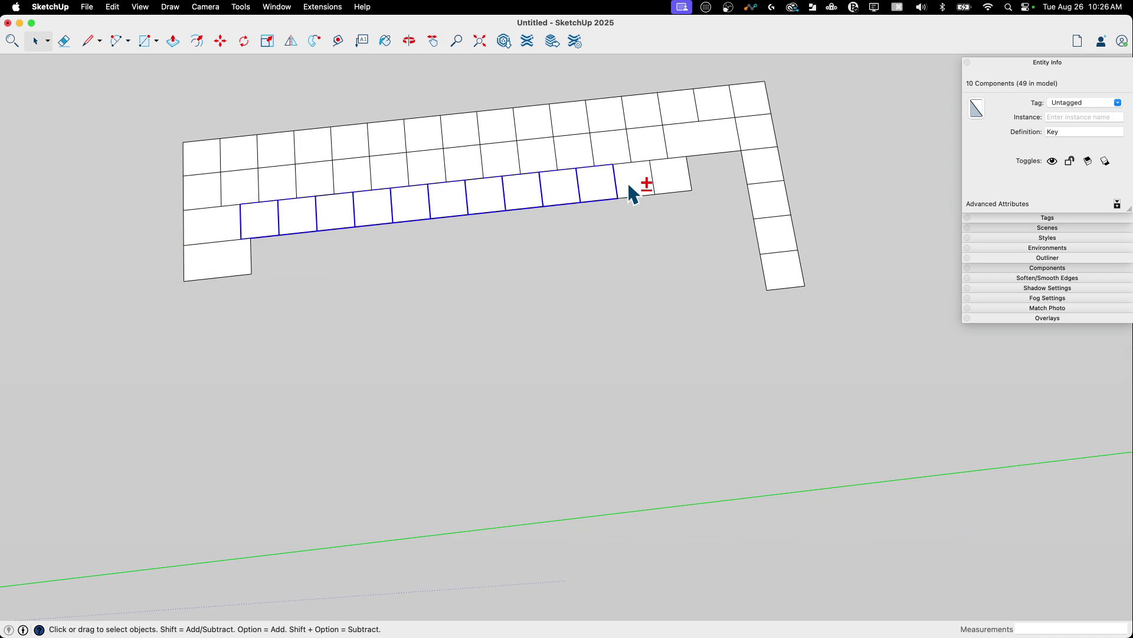
key(m)
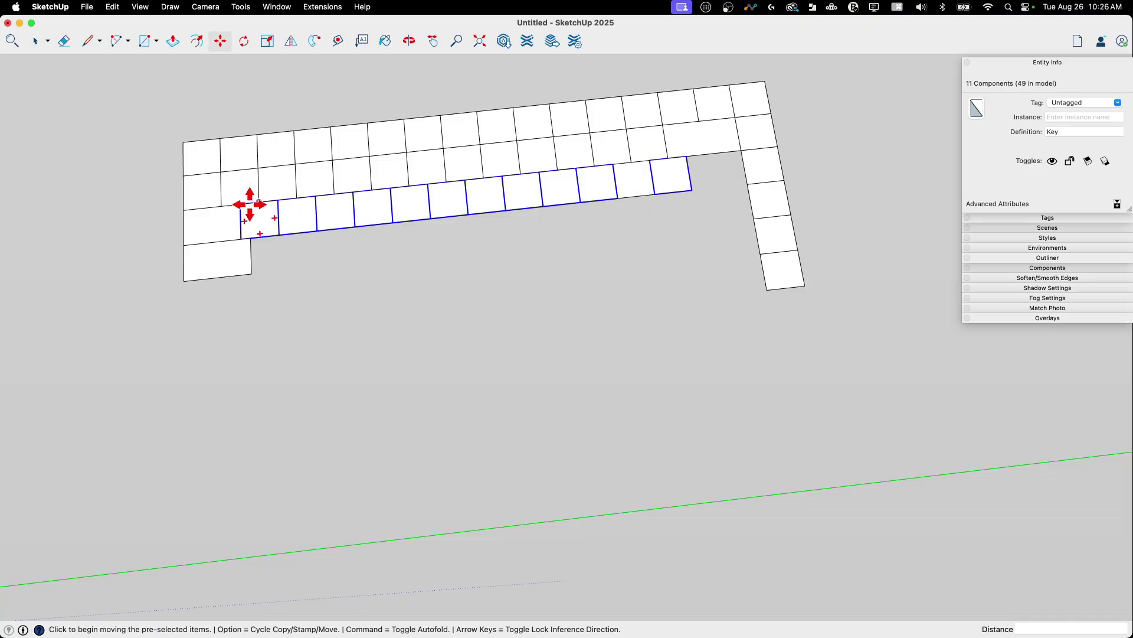
click(237, 203)
key(alt)
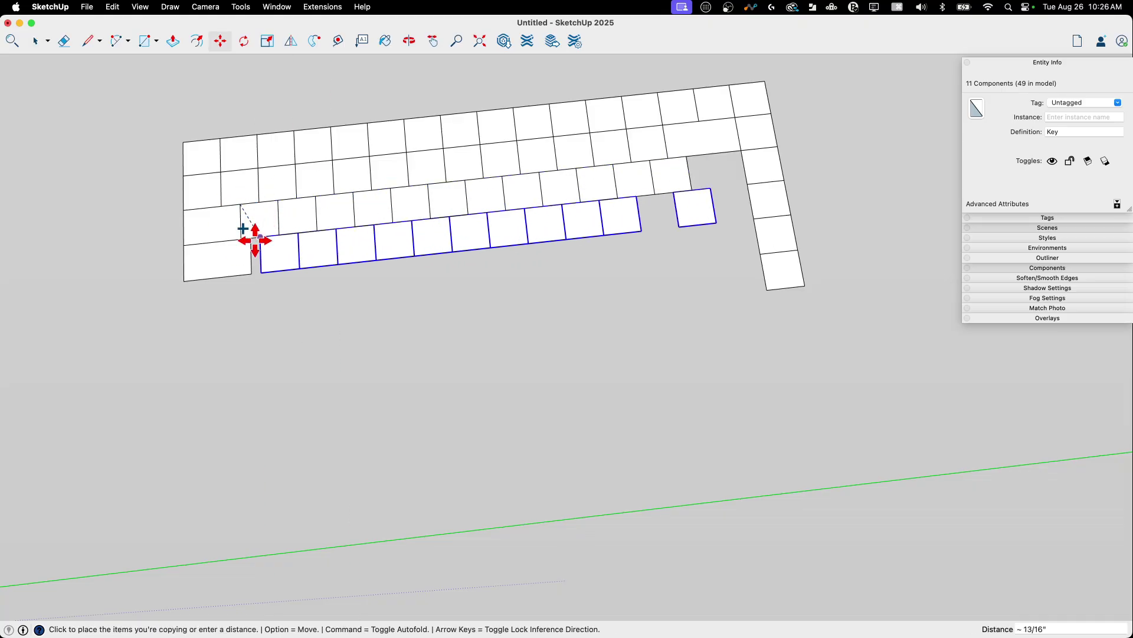
click(245, 236)
Copy one standard key from the third row into the gap near the end of the fourth row.
middle_drag(623, 271, 640, 246)
key(space)
scroll(640, 246, up, 2)
click(572, 155)
scroll(565, 177, up, 4)
key(m)
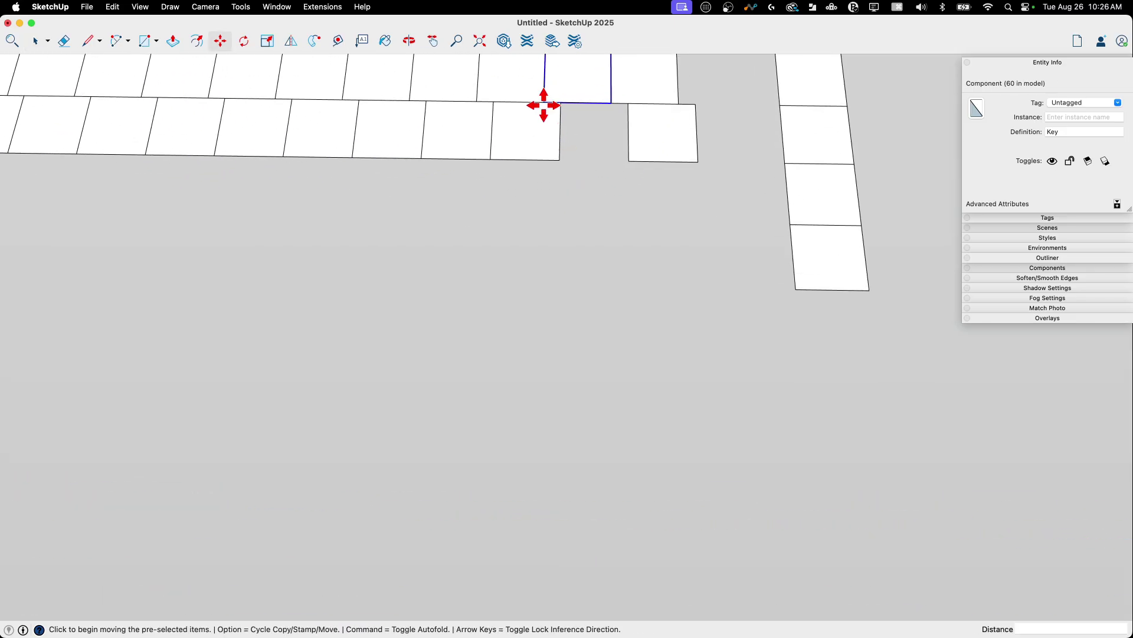
click(543, 105)
click(576, 166)
key(space)
scroll(604, 370, down, 5)
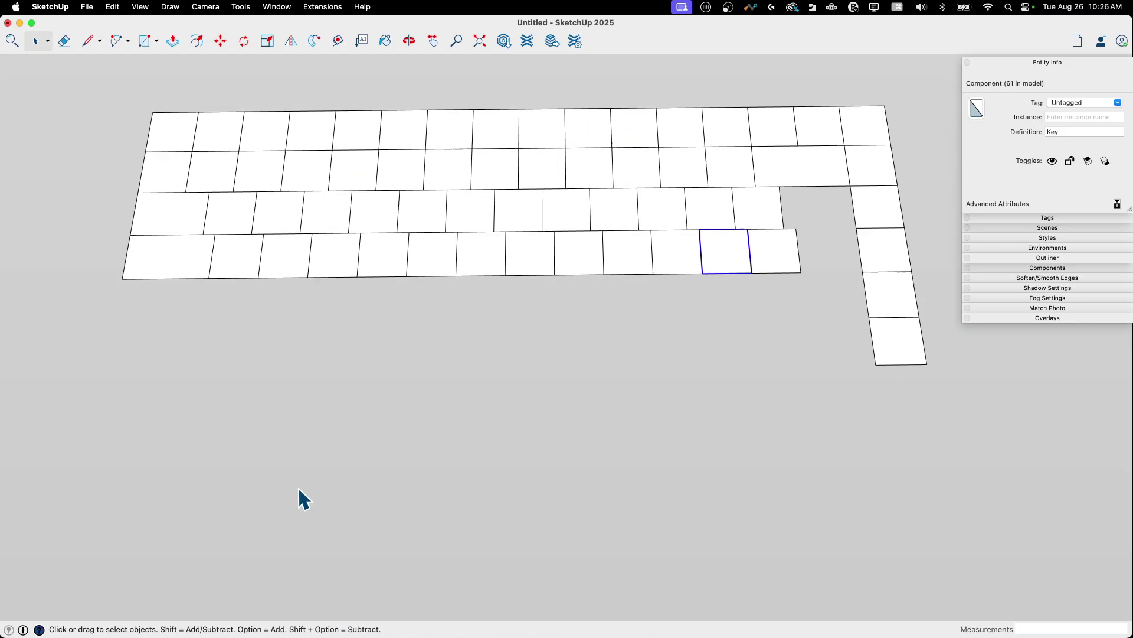
Copy the fourth row's first standard key to directly below the row's wide key to start the fifth row.
middle_drag(298, 487, 272, 242)
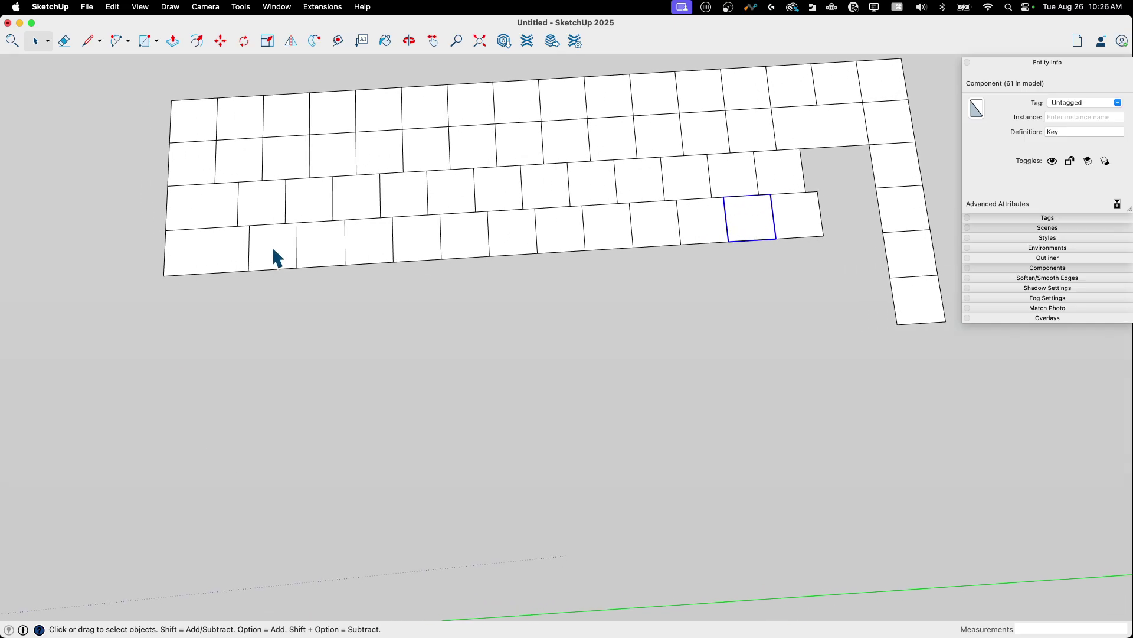
key(m)
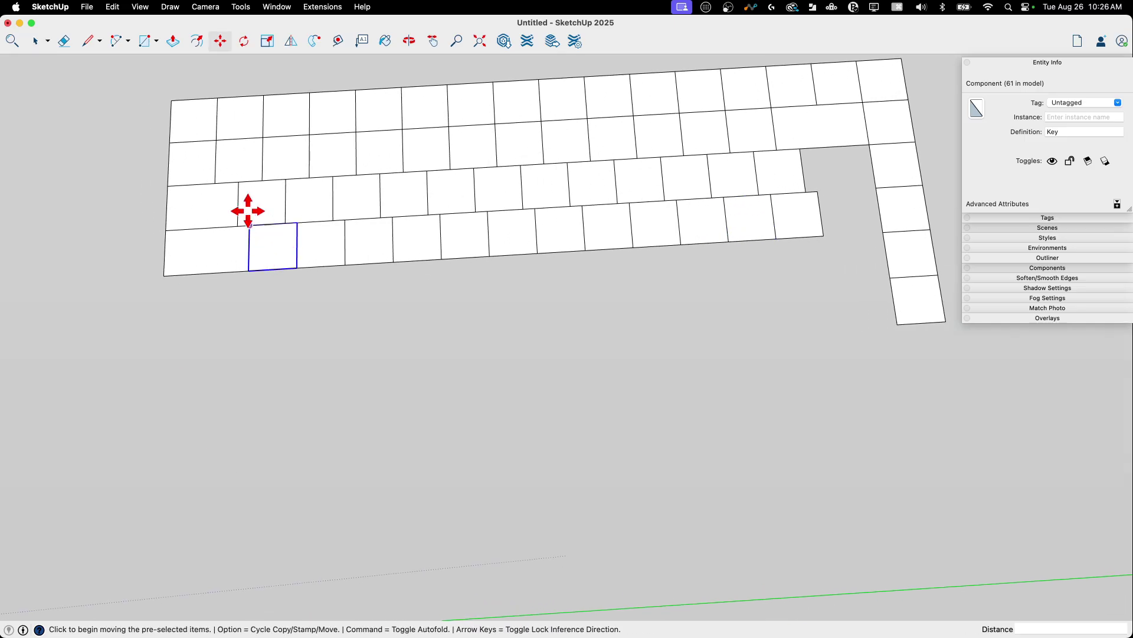
click(249, 226)
key(alt)
click(164, 275)
Scale the fifth row's first key along the green axis to about 1.25 times its width.
key(s)
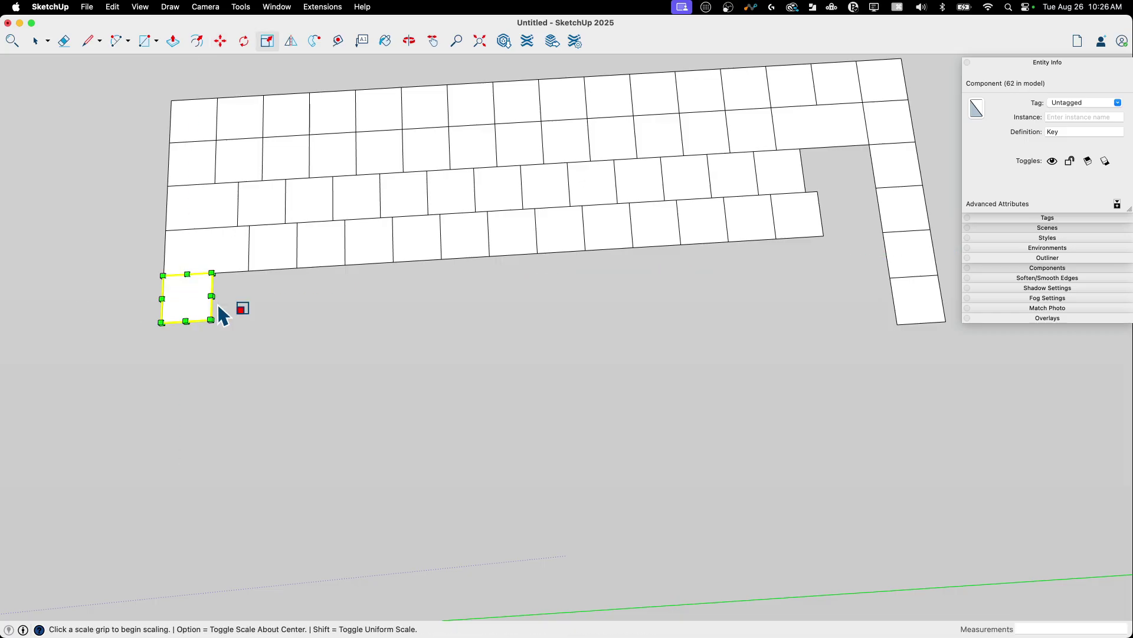
drag(212, 297, 214, 300)
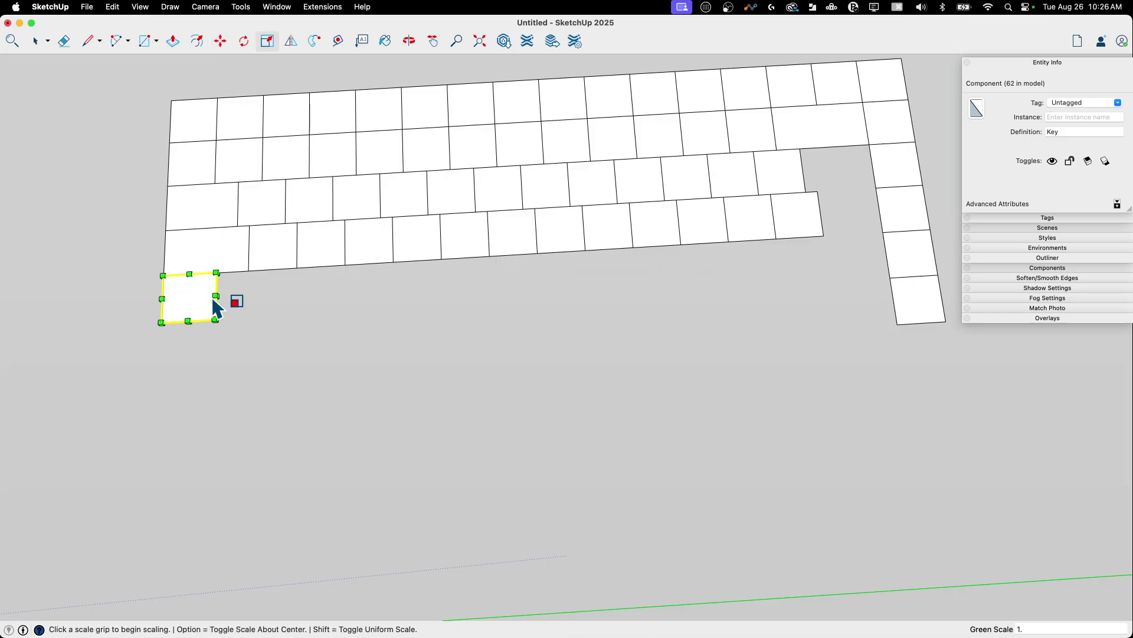
key(space)
Copy the fourth row's twelve standard keys into the fifth row, starting against its widened first key.
click(266, 246)
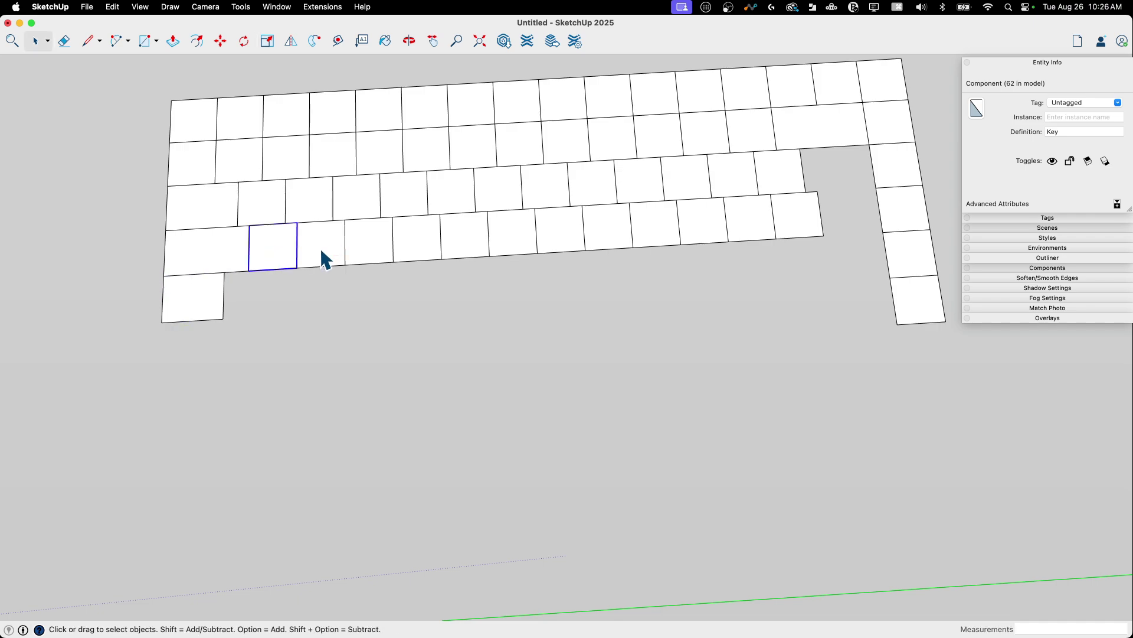
shift+click(373, 246)
shift+click(438, 248)
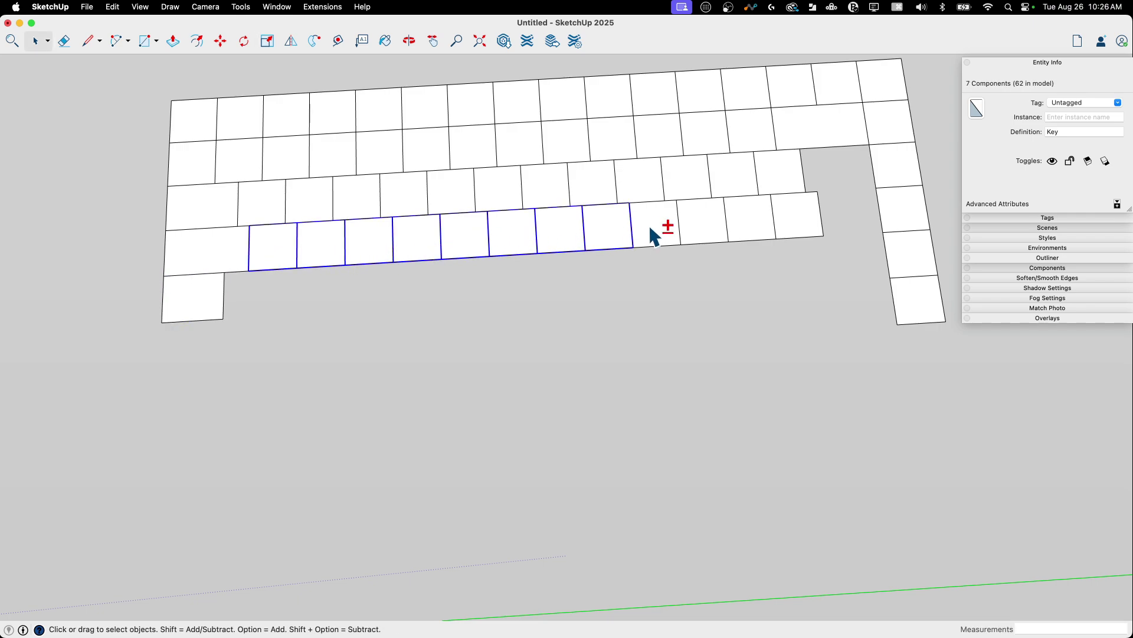
key(m)
click(252, 273)
key(alt)
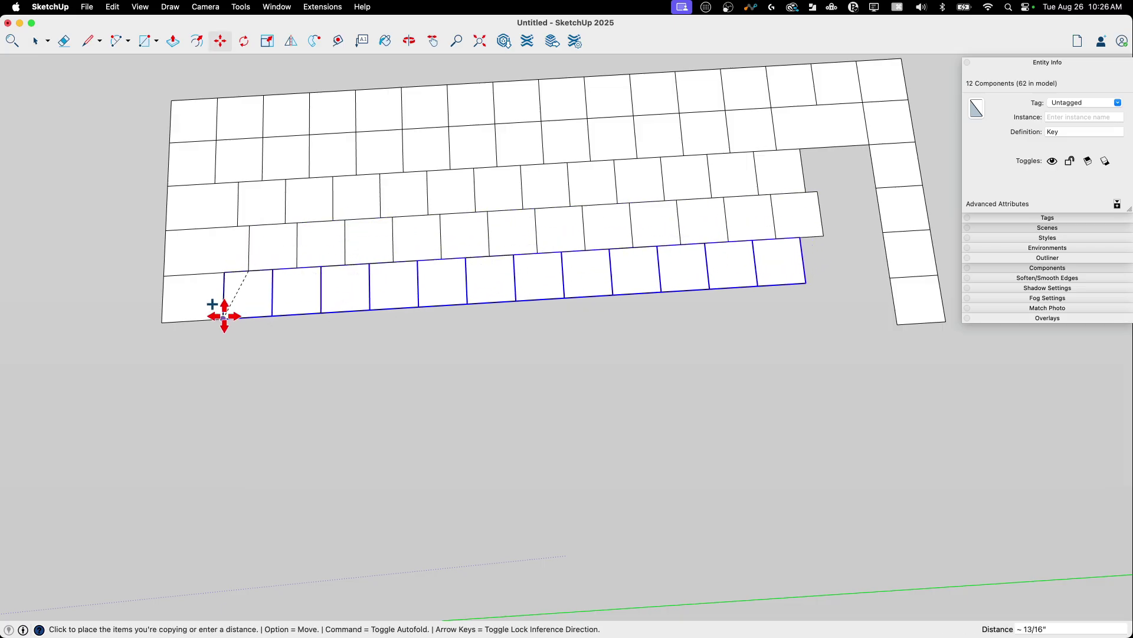
click(220, 314)
Copy the fourth row's wide first key to the end of the fifth row, against its last standard key.
scroll(692, 393, down, 1)
scroll(692, 394, up, 5)
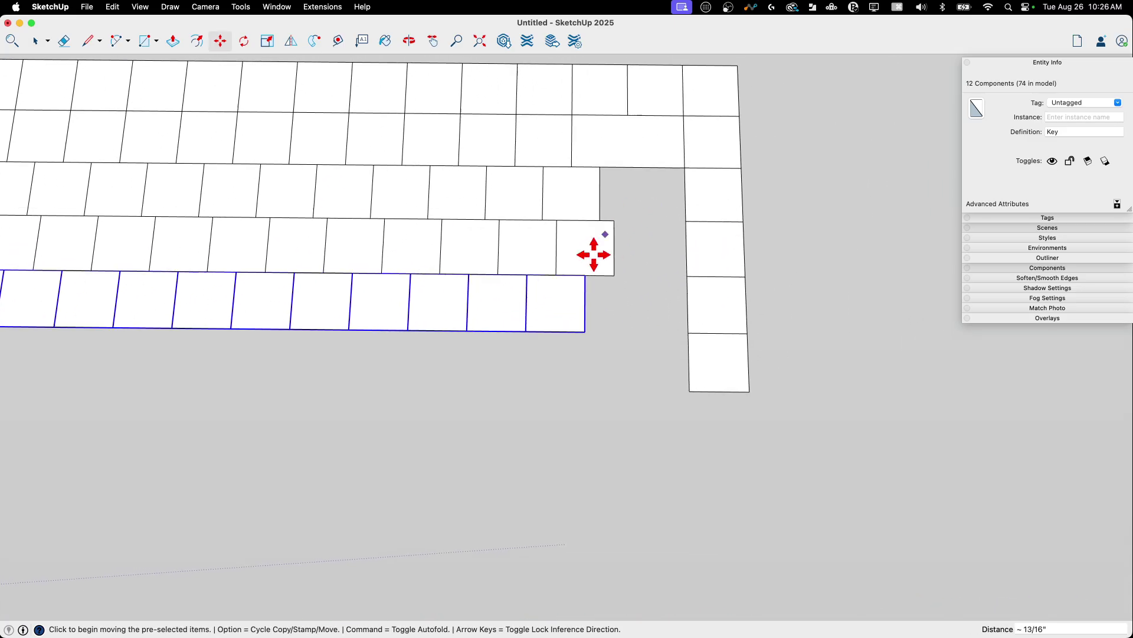
scroll(654, 200, up, 3)
scroll(658, 236, down, 4)
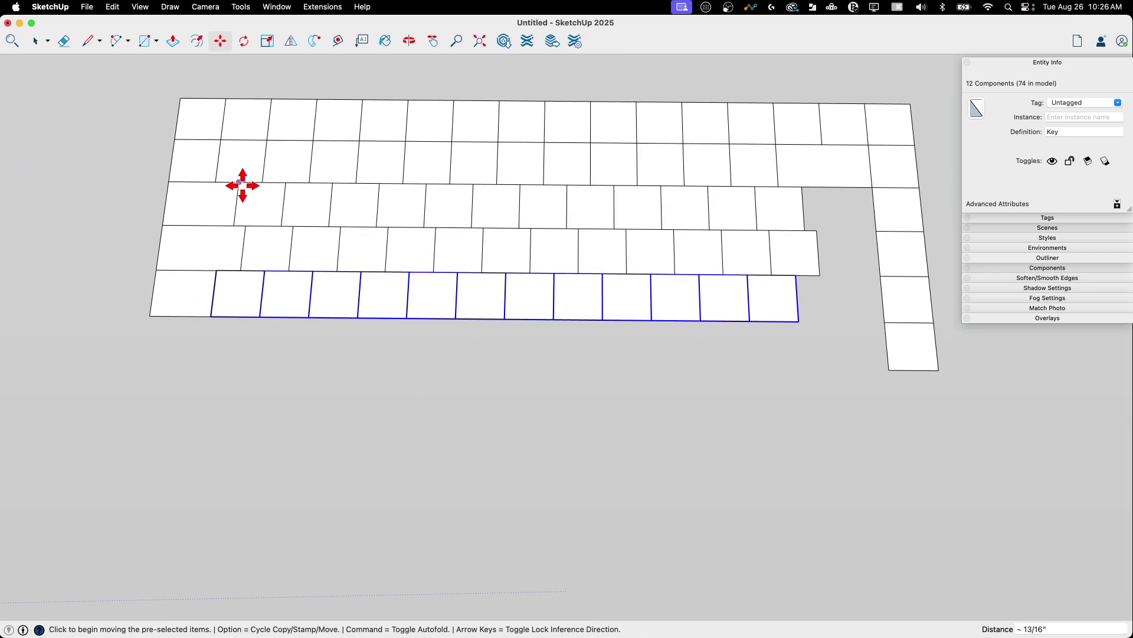
key(space)
click(183, 207)
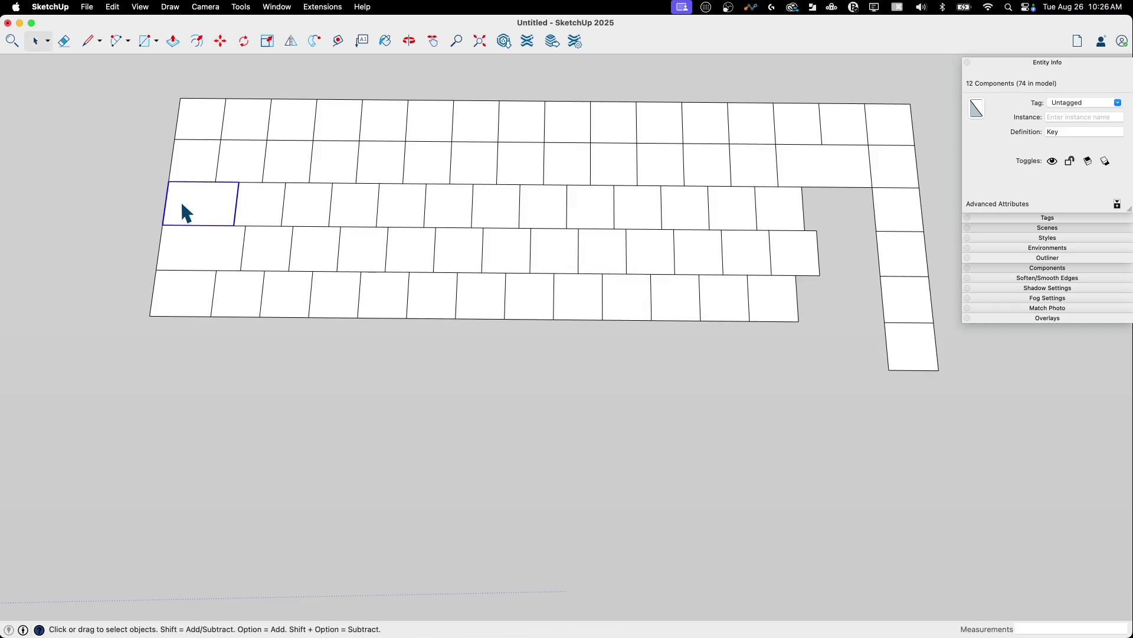
click(172, 252)
key(m)
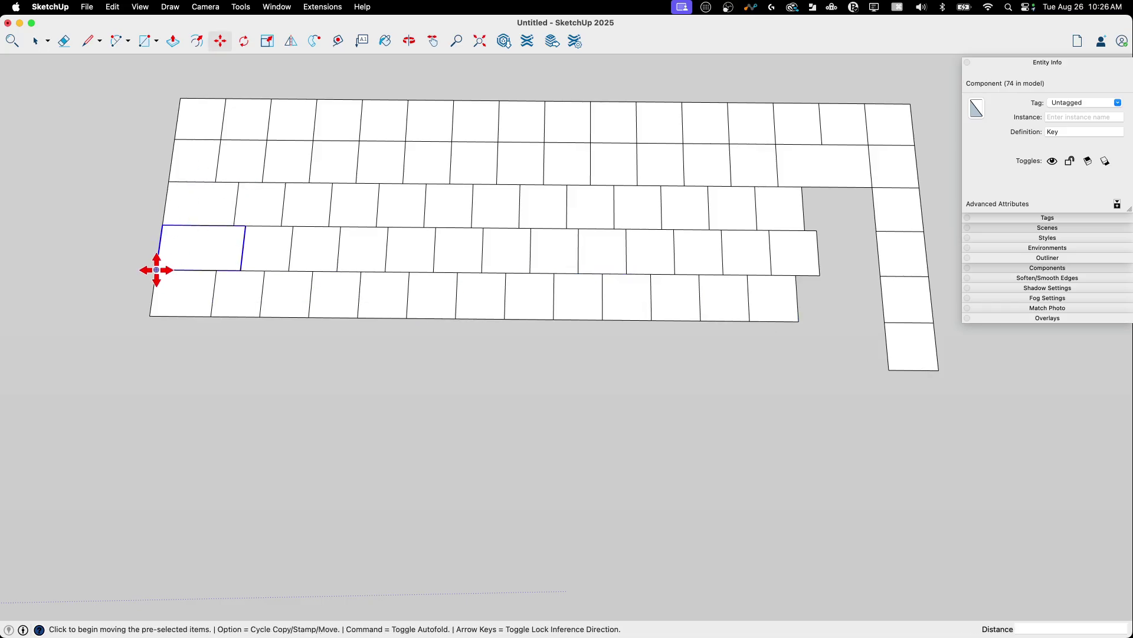
click(156, 268)
key(alt)
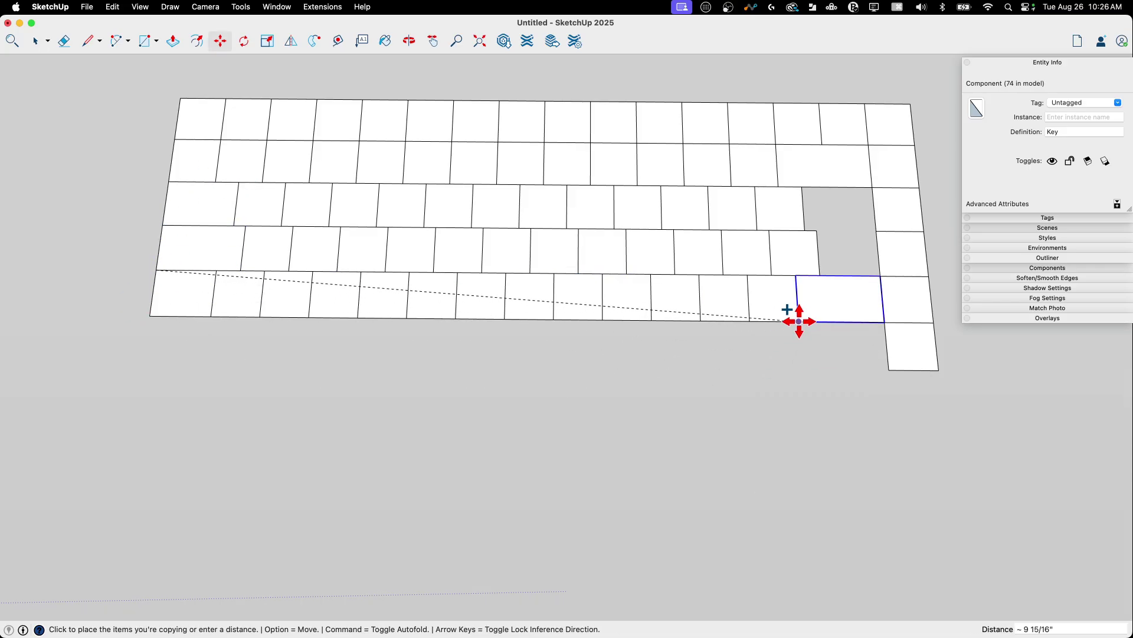
click(798, 322)
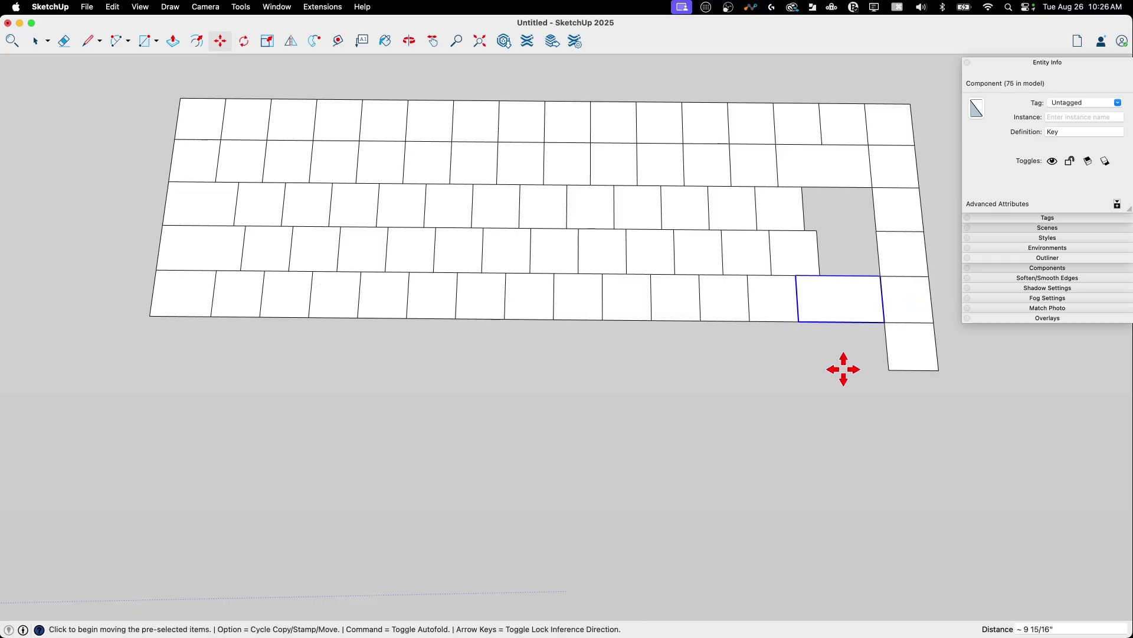
Move the fifth row's last standard key out of the row into the empty area below it.
scroll(829, 385, down, 3)
scroll(728, 311, up, 5)
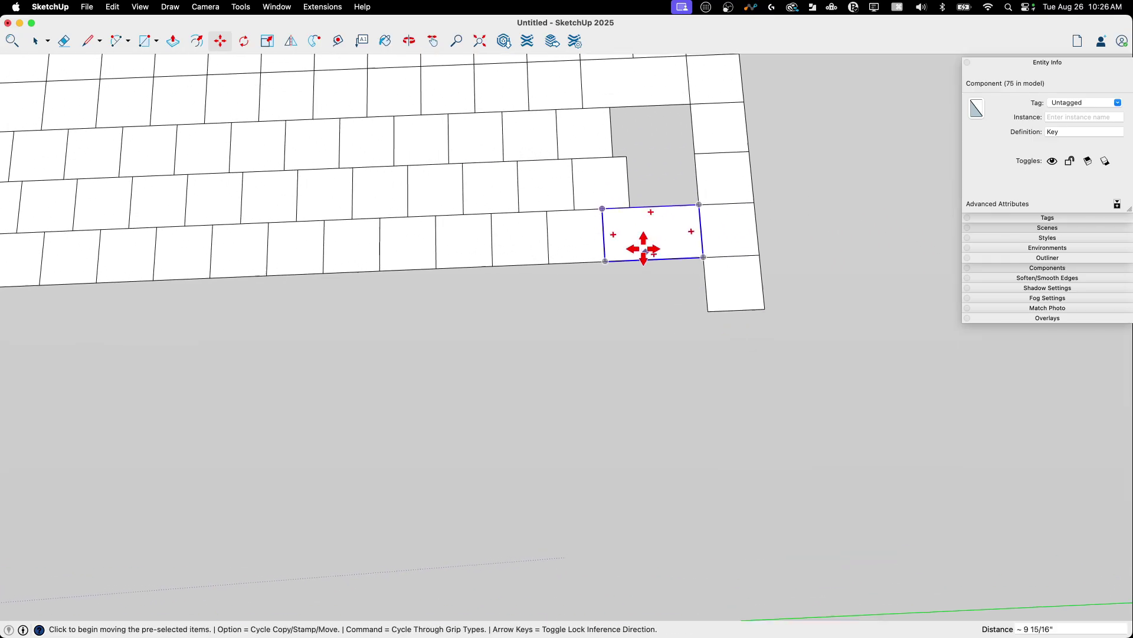
key(space)
click(583, 300)
key(m)
click(579, 293)
click(602, 413)
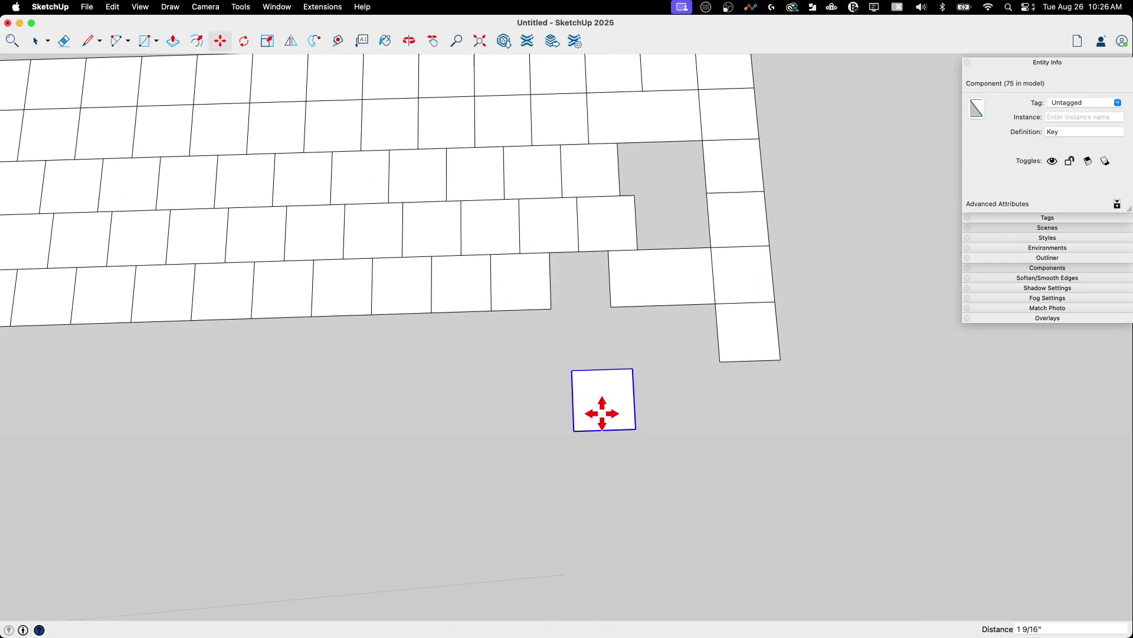
Move the wide key at the end of the fifth row against the last remaining standard key to close the gap.
key(space)
click(653, 273)
key(m)
drag(608, 311, 554, 320)
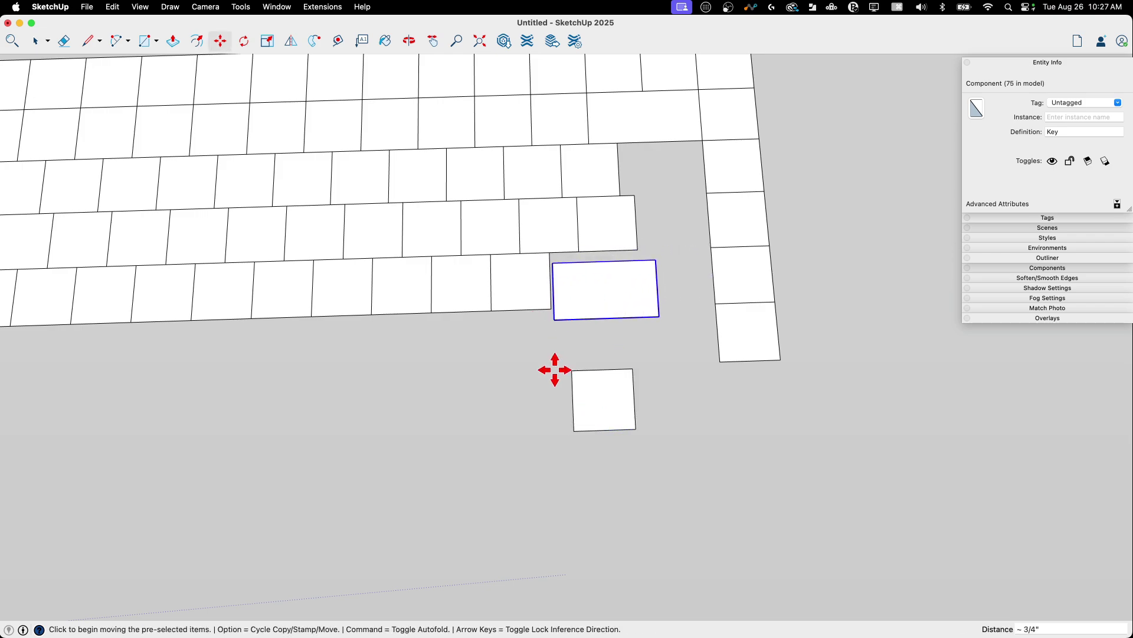
click(553, 317)
click(546, 309)
Move the set-aside standard key into the fifth row between the wide key and the end column.
key(space)
click(586, 388)
key(m)
click(572, 435)
click(653, 304)
scroll(743, 388, down, 5)
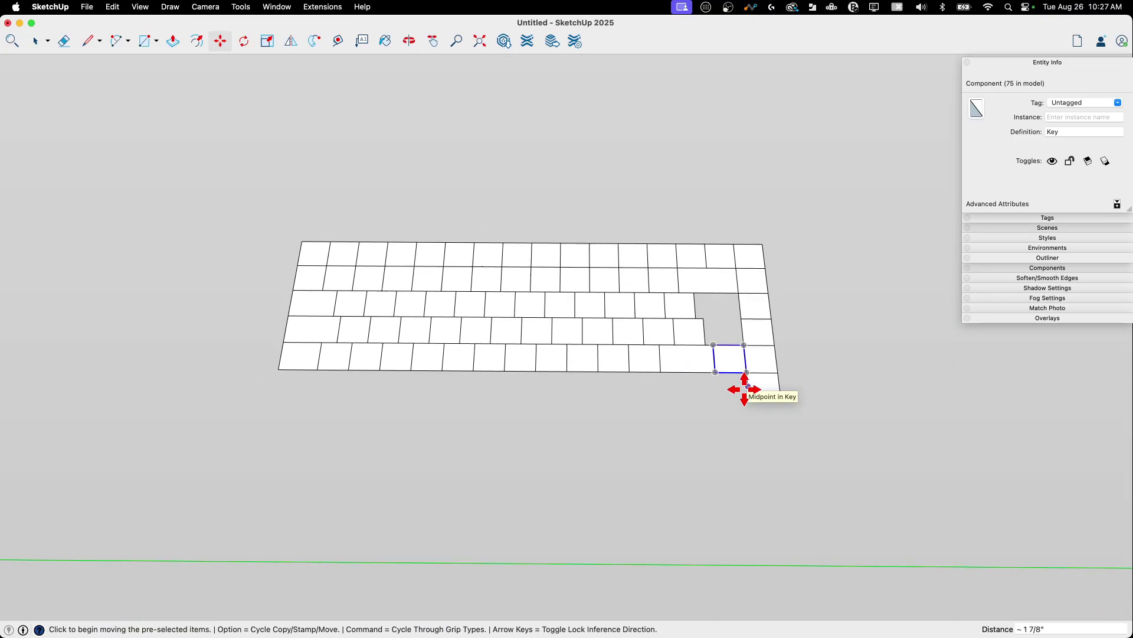
Copy the fifth row's widened first key to directly below it to start the sixth row.
scroll(443, 329, up, 8)
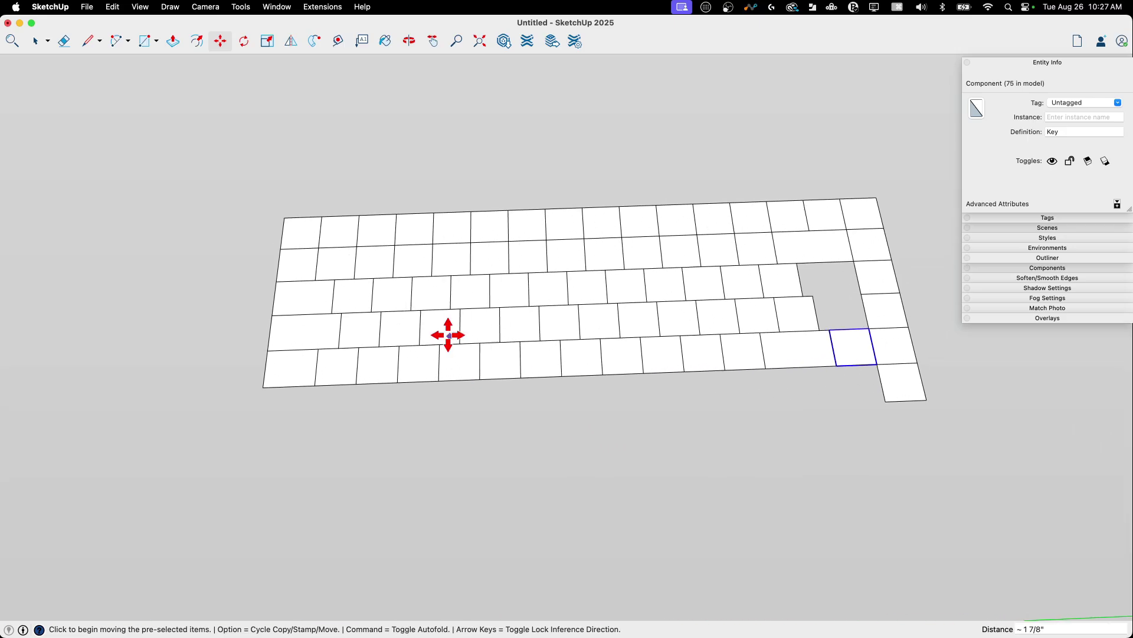
key(space)
click(317, 319)
key(m)
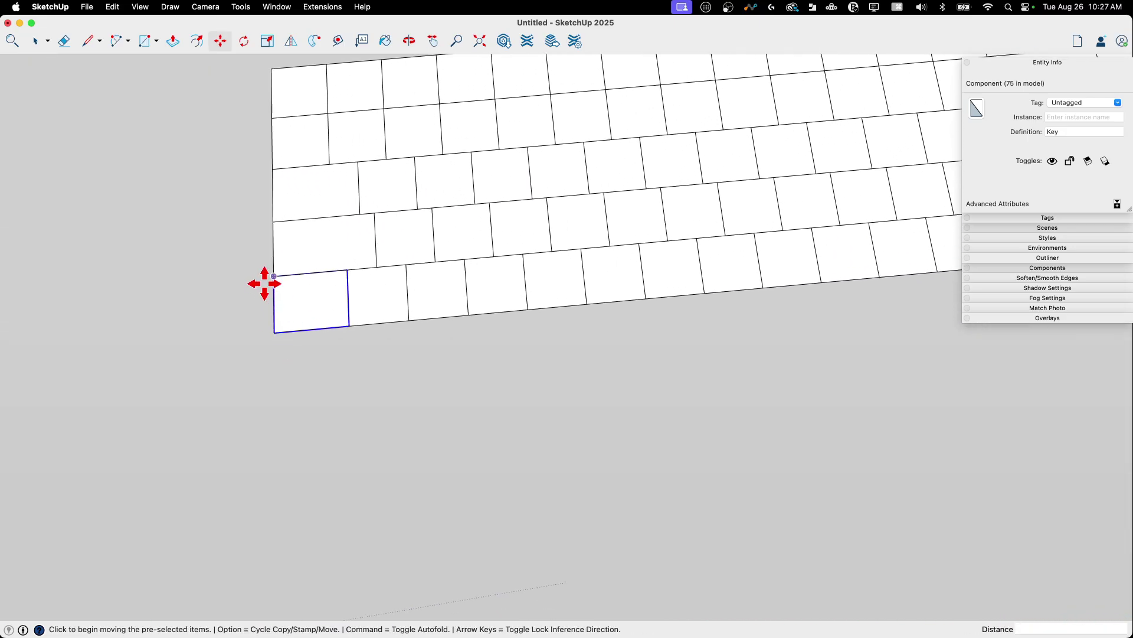
click(274, 276)
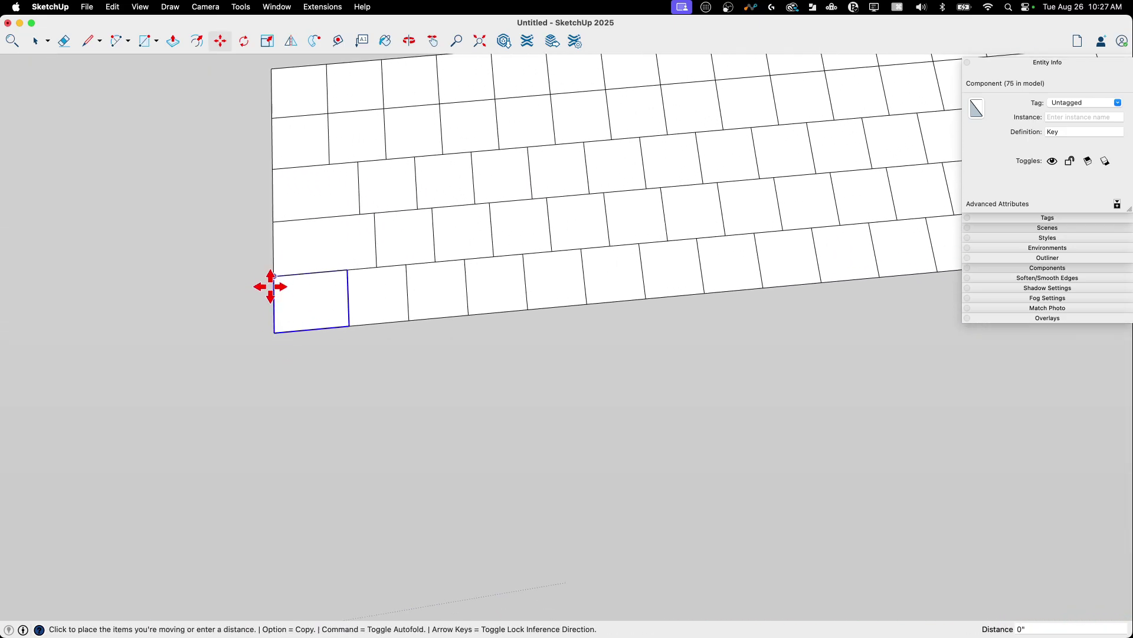
click(274, 332)
Copy the sixth row's first key along the row edge to edge and repeat it as a 2x array.
click(274, 333)
key(alt)
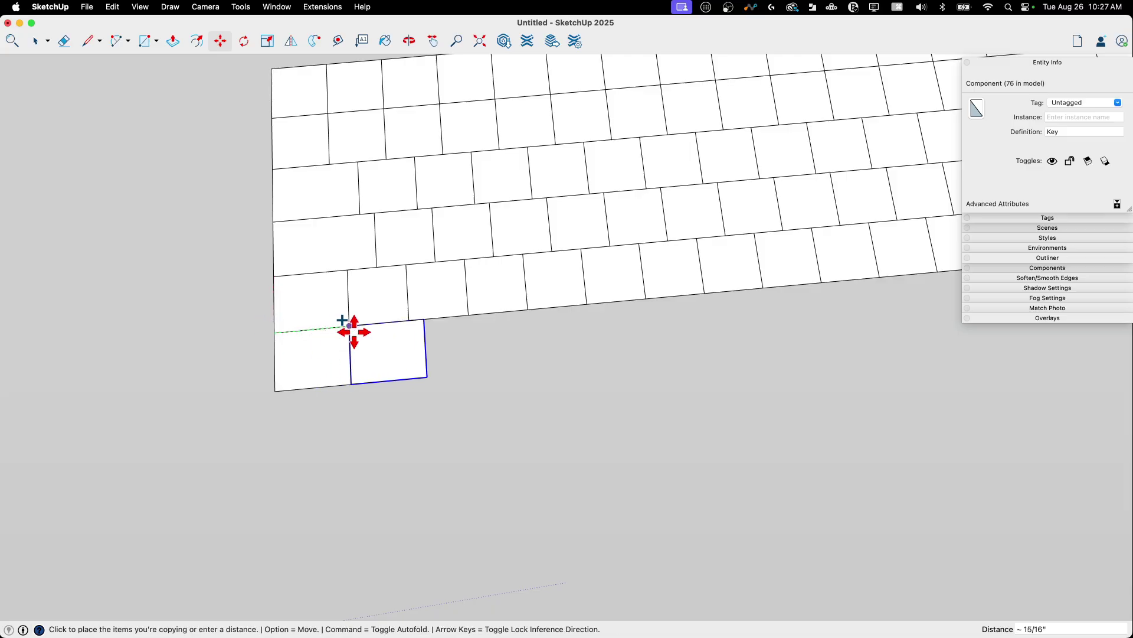
click(349, 331)
text(2x)
key(Return)
scroll(347, 327, down, 3)
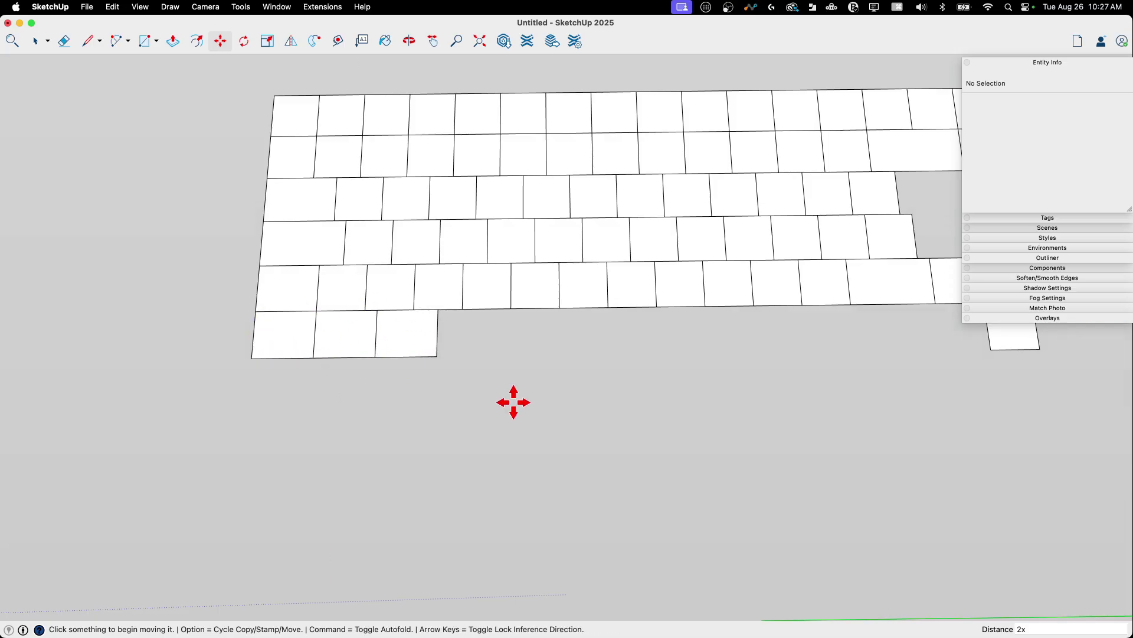
Copy the fourth row's last five standard keys into the sixth row, ending against the end column's lowest key.
key(space)
scroll(797, 372, up, 5)
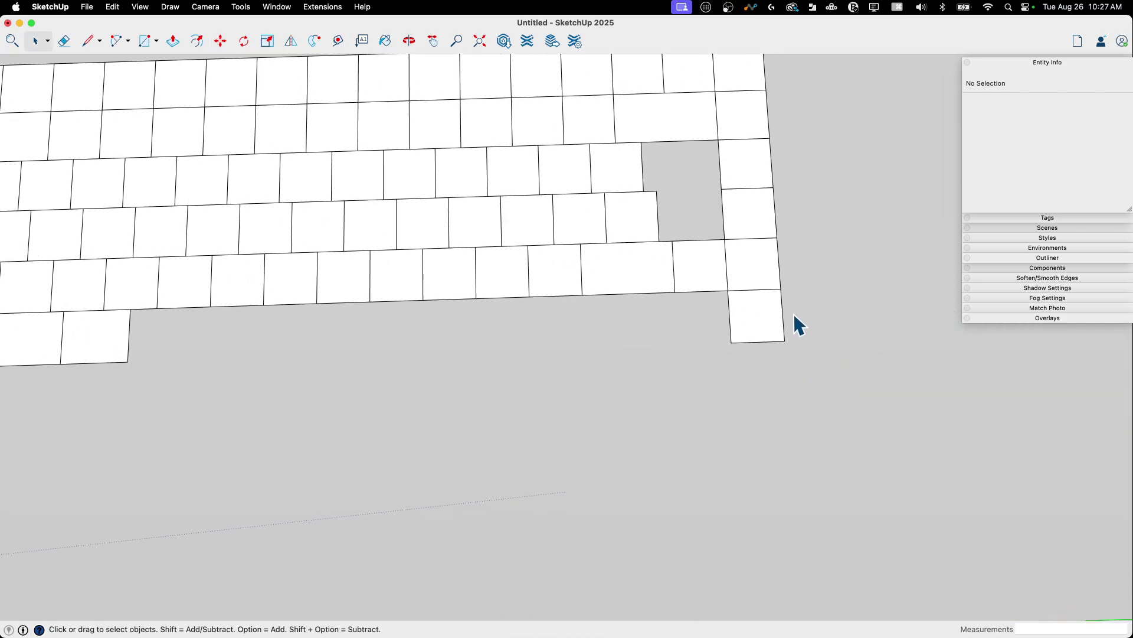
scroll(792, 321, down, 3)
shift+click(624, 287)
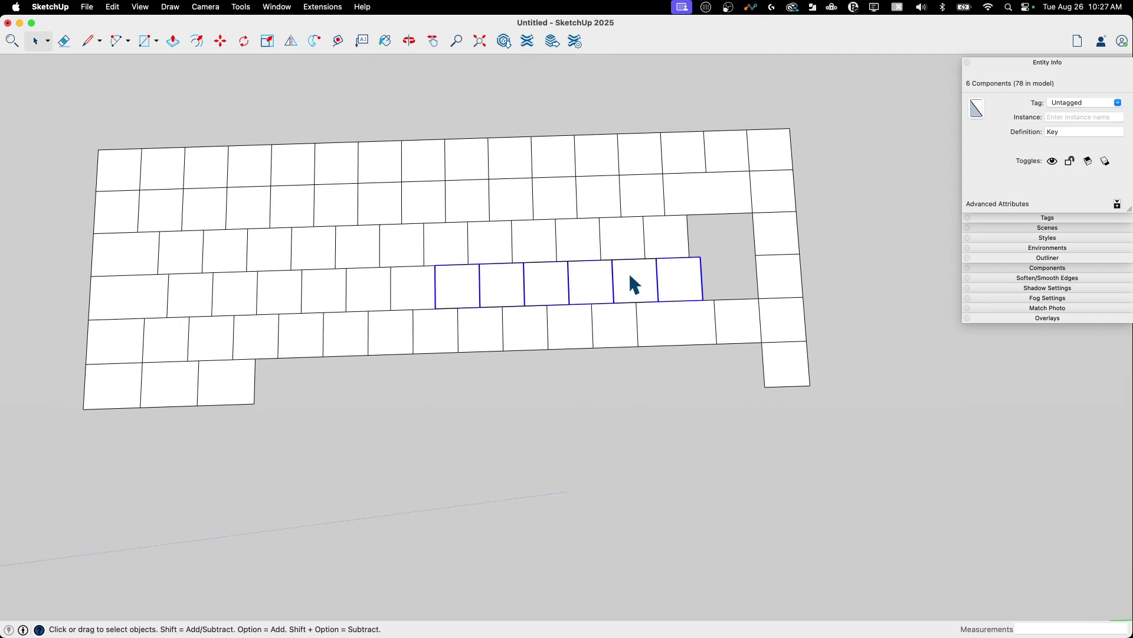
key(m)
key(space)
key(m)
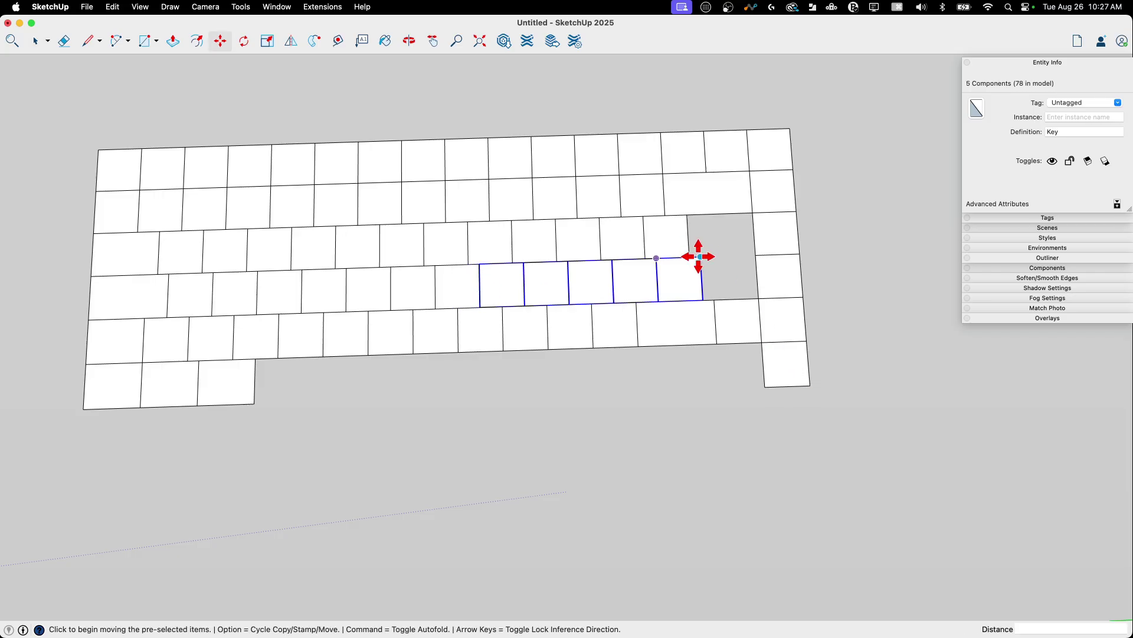
click(700, 258)
key(alt)
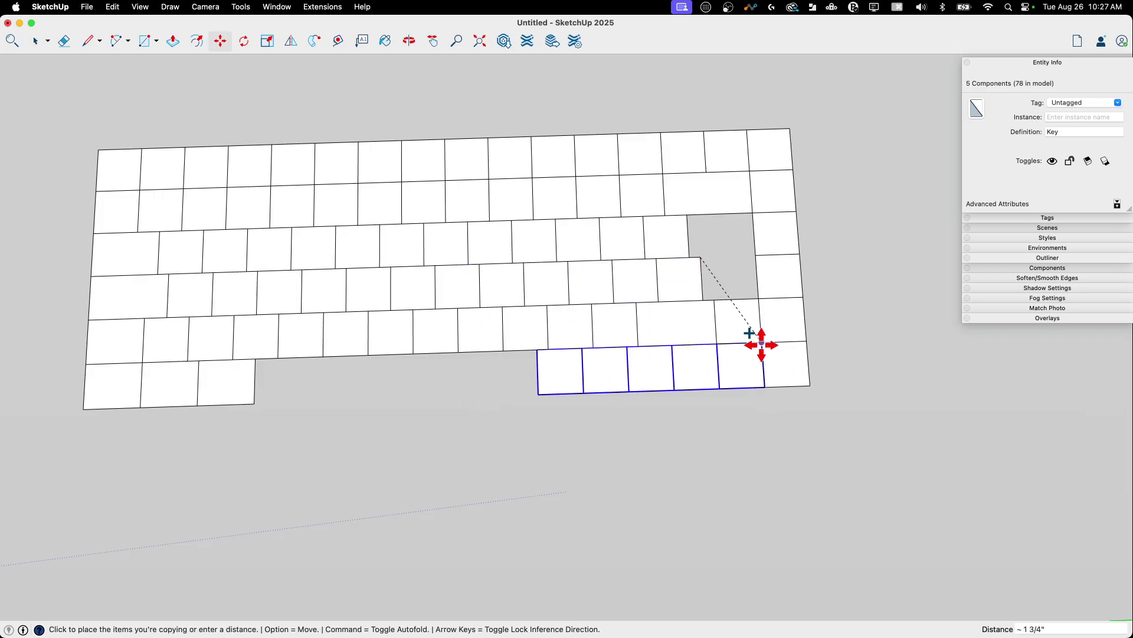
click(762, 344)
Copy the sixth row's third key along the row to sit directly before the five standard keys.
key(space)
click(236, 387)
key(m)
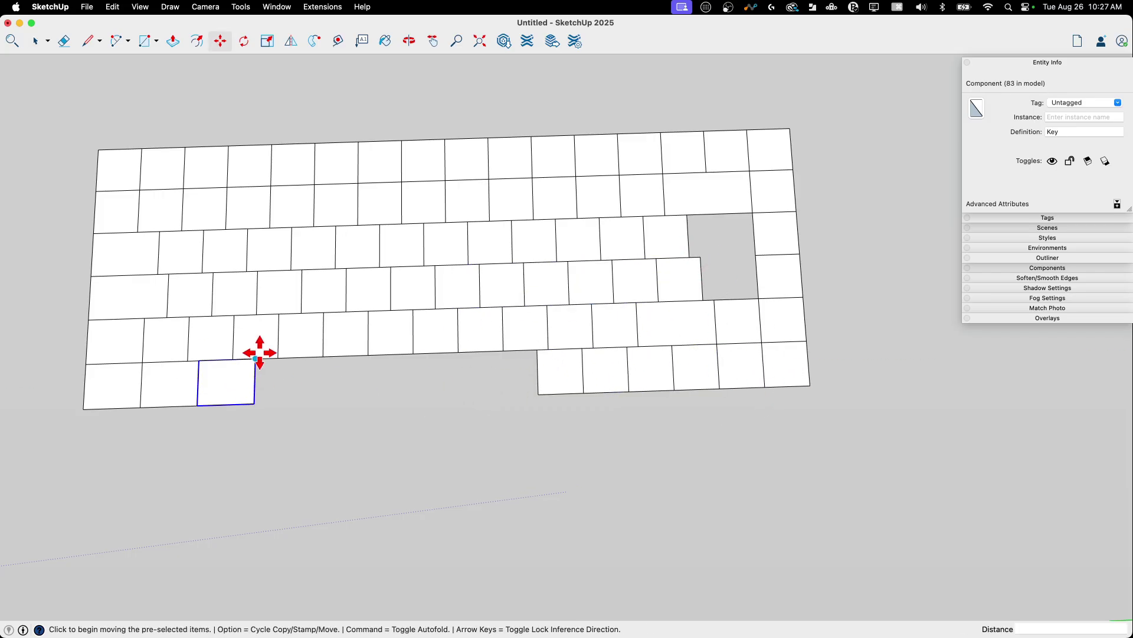
click(254, 359)
key(alt)
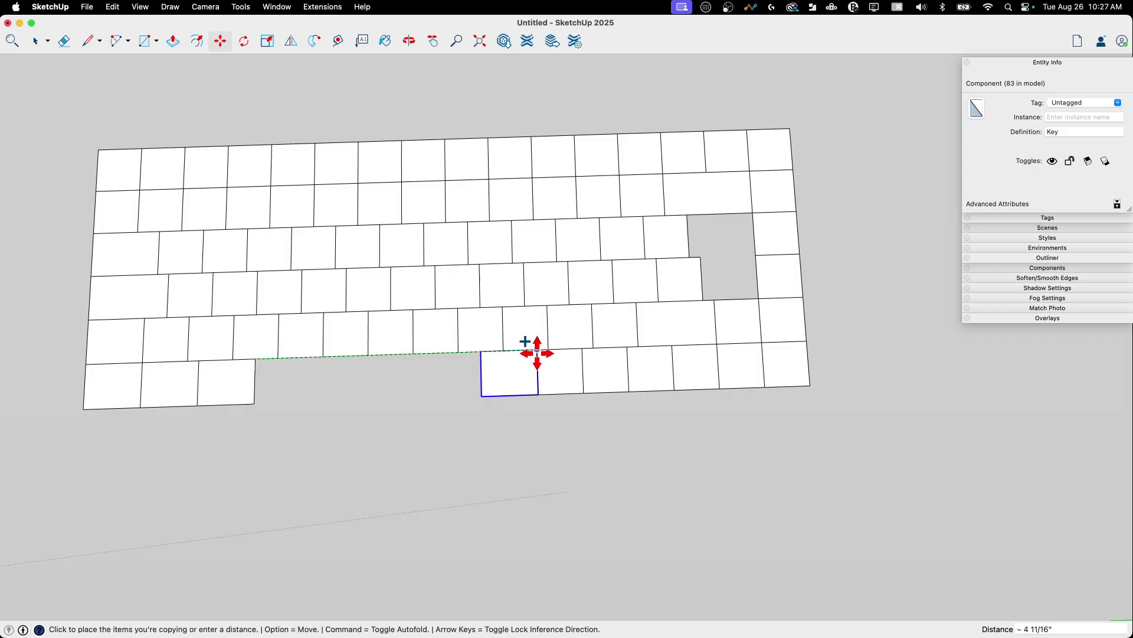
click(538, 350)
Scale the copied key along the green axis to meet the sixth row's third key, forming the space bar.
key(q)
key(s)
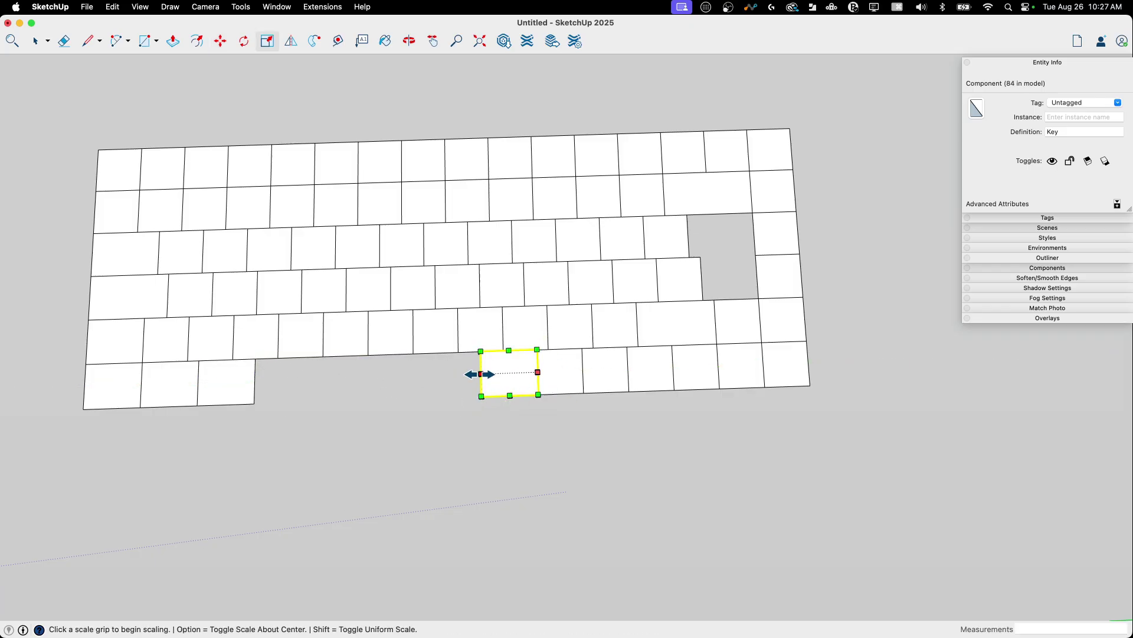
click(480, 374)
click(255, 361)
key(space)
click(778, 442)
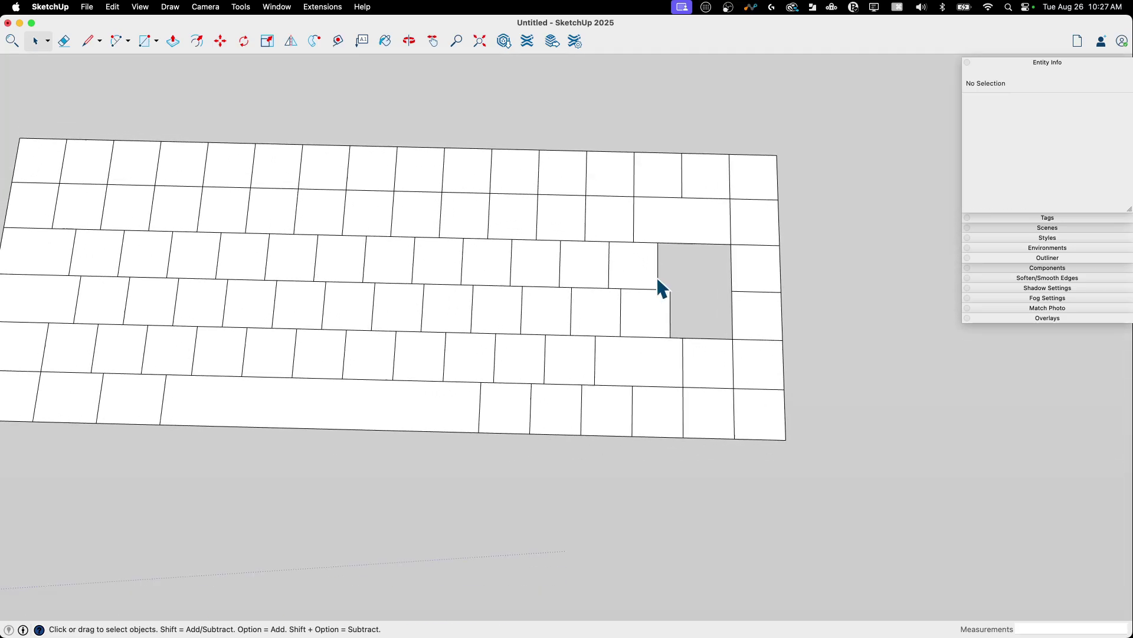
Draw a rectangle over the whole key layout, from the first row's first outer corner to the sixth row's last outer corner.
middle_drag(665, 293, 705, 295)
scroll(699, 284, up, 3)
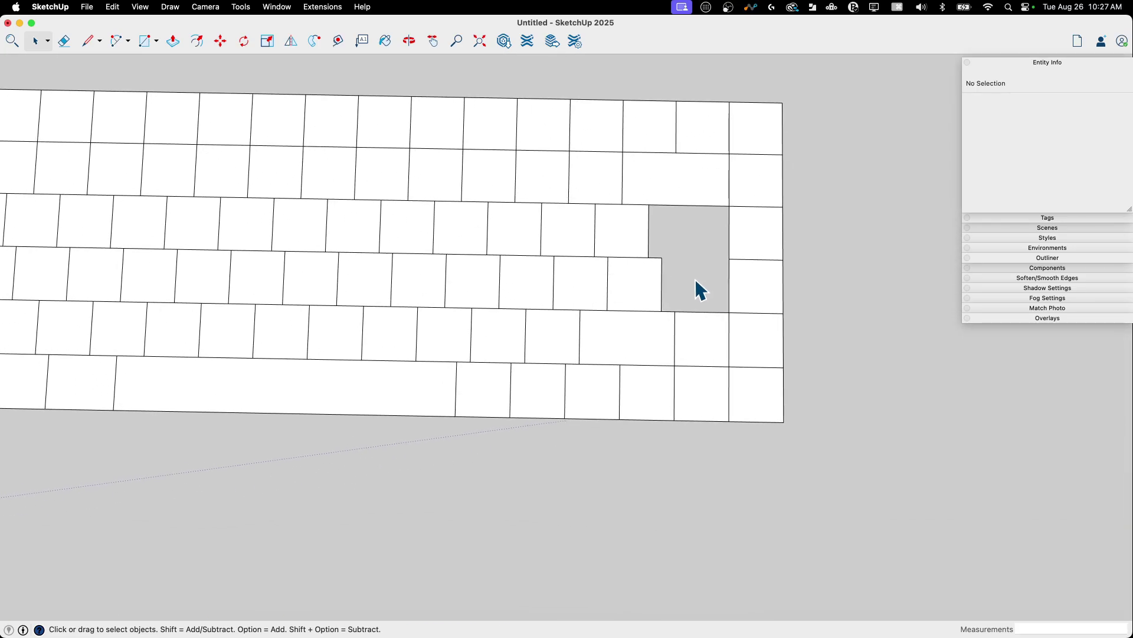
scroll(678, 256, up, 3)
scroll(719, 185, down, 5)
middle_drag(715, 363, 425, 259)
scroll(416, 239, up, 1)
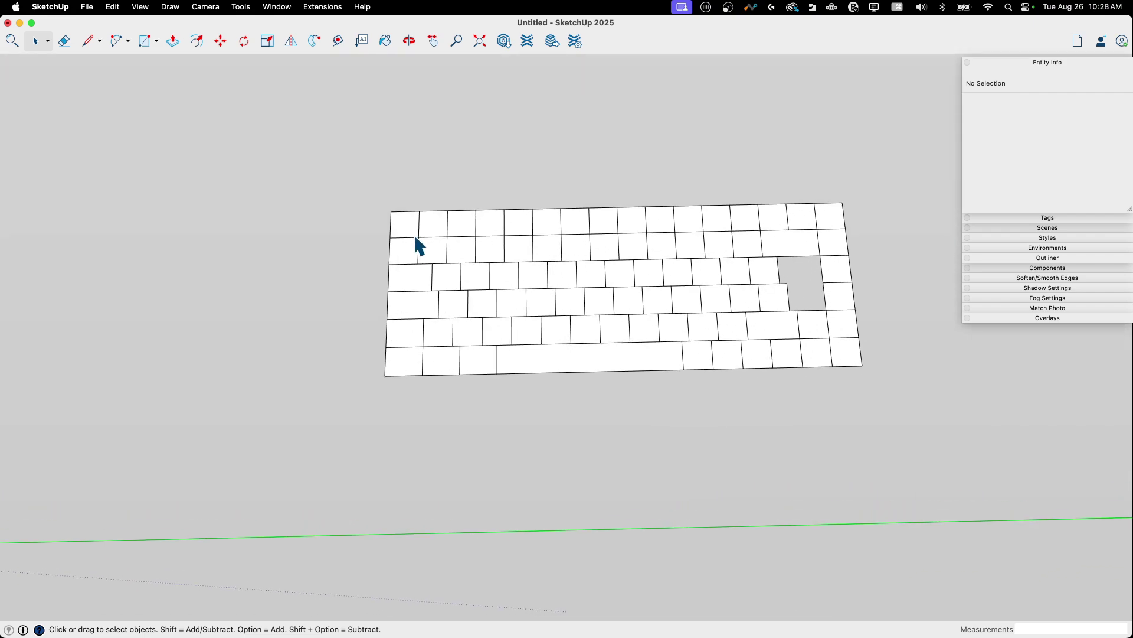
key(r)
click(391, 212)
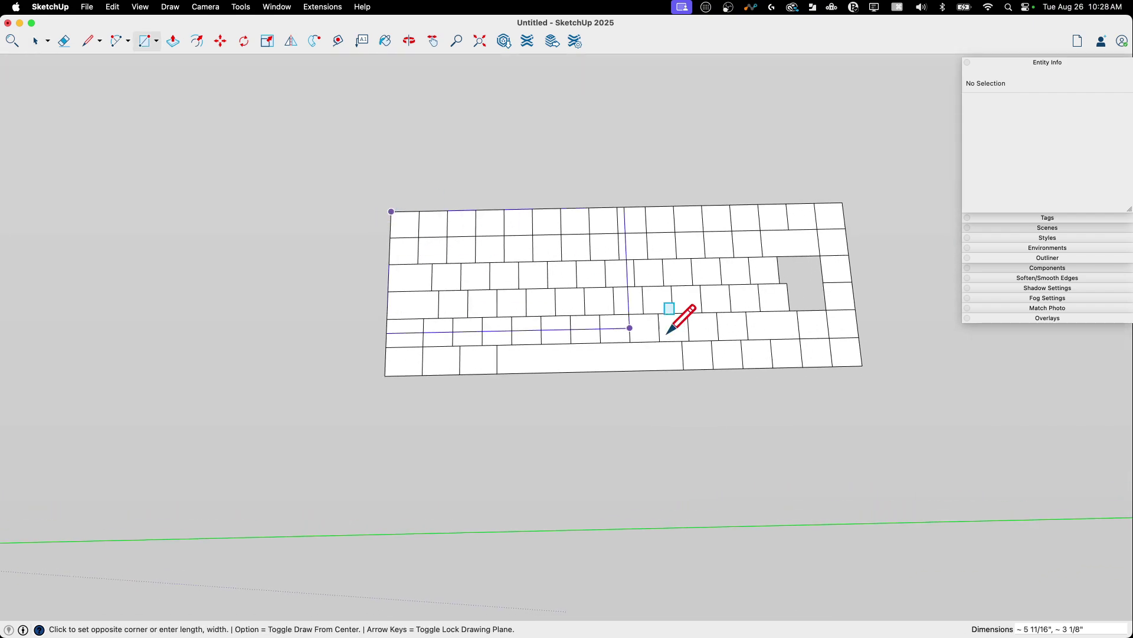
click(862, 365)
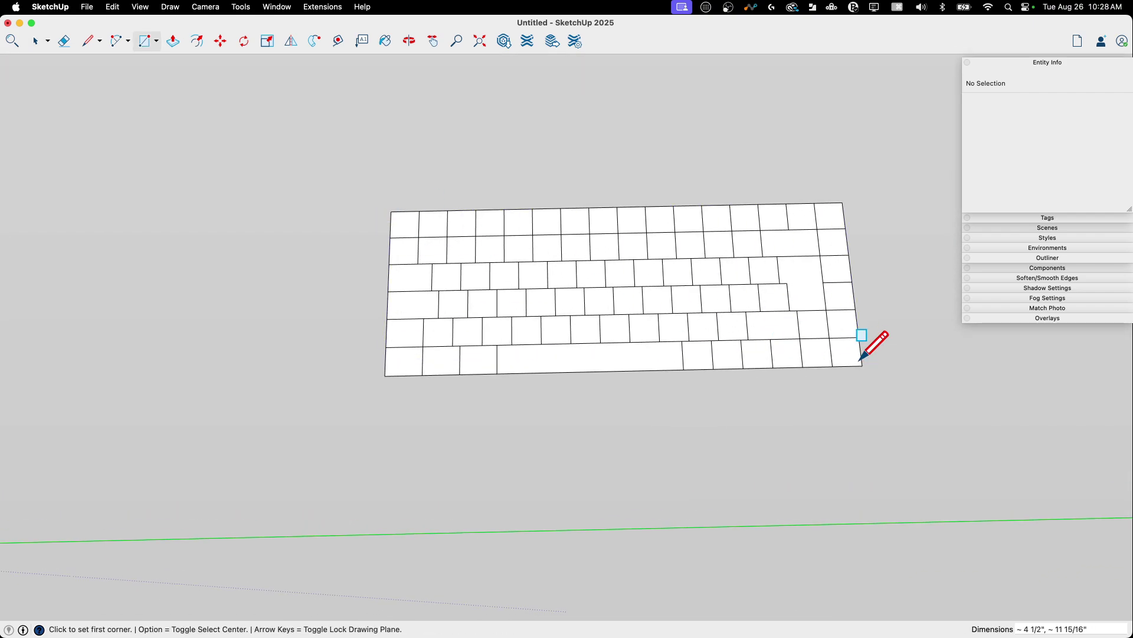
Offset the rectangle's edges outward 3/8" to form a border around the key layout.
key(f)
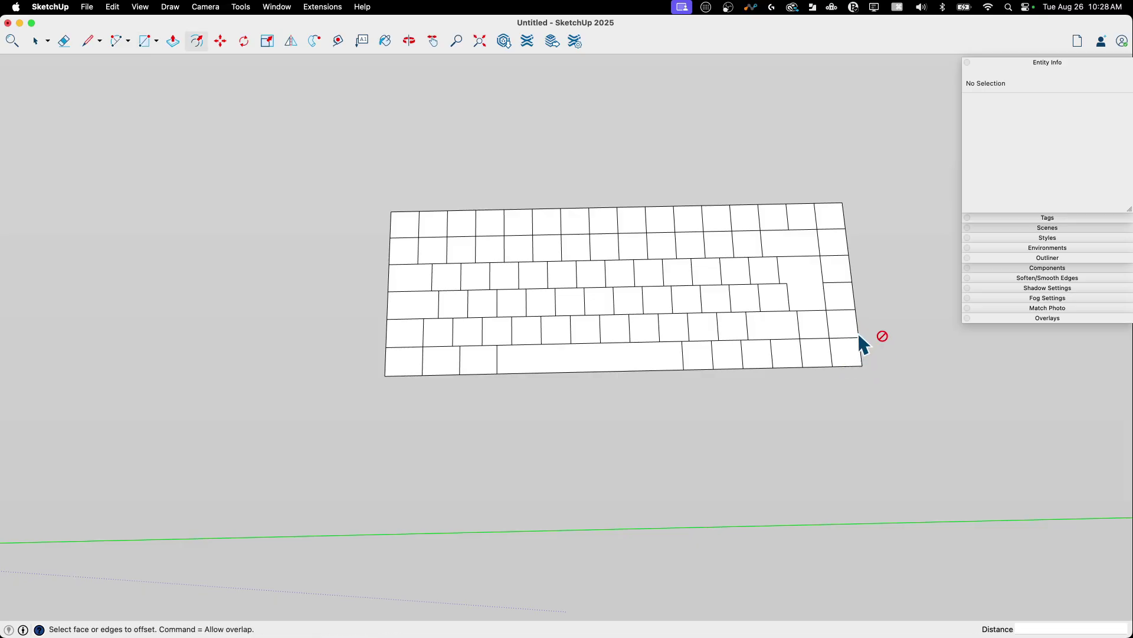
click(803, 273)
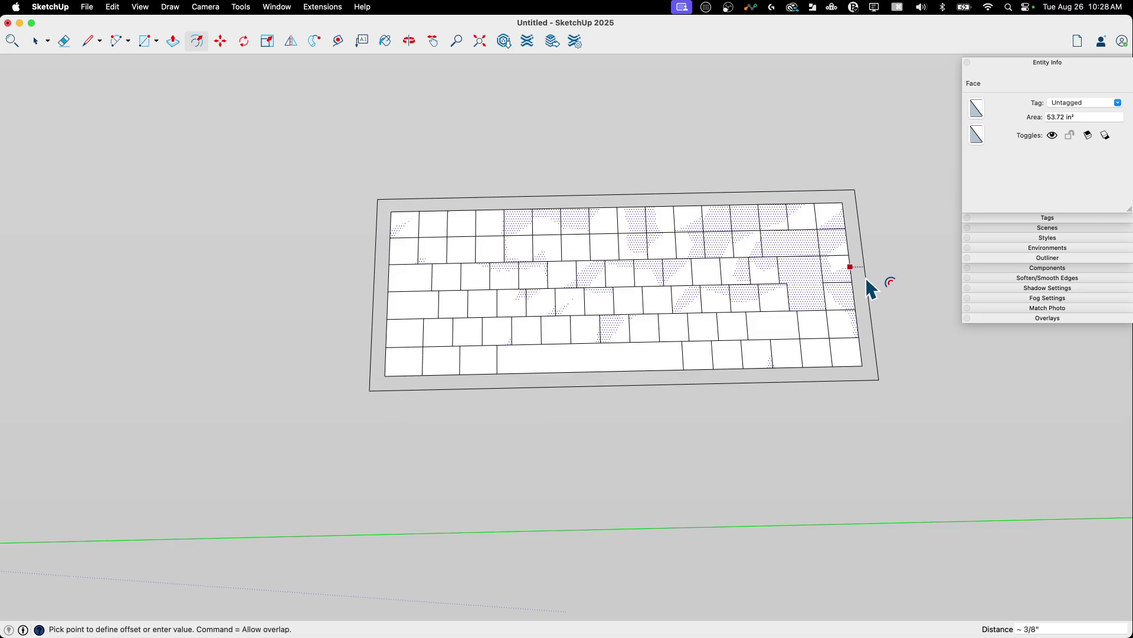
click(867, 283)
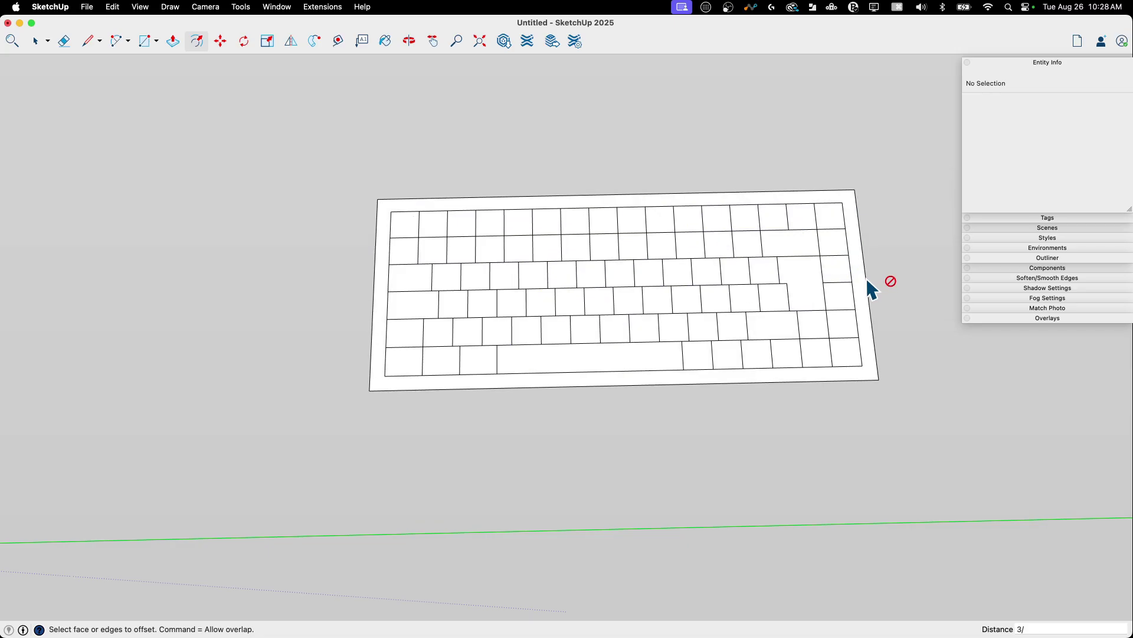
Raise the border face about 1/8" with Push/Pull to form a rim around the keys.
middle_drag(867, 280, 821, 290)
key(space)
scroll(844, 299, down, 3)
key(p)
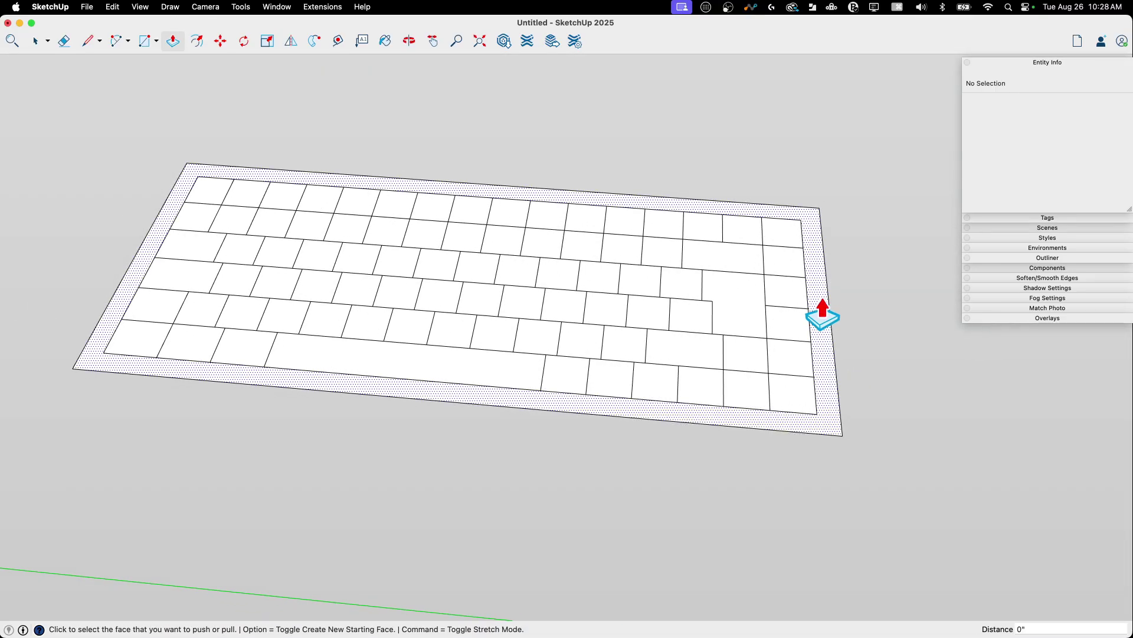
click(822, 312)
click(819, 315)
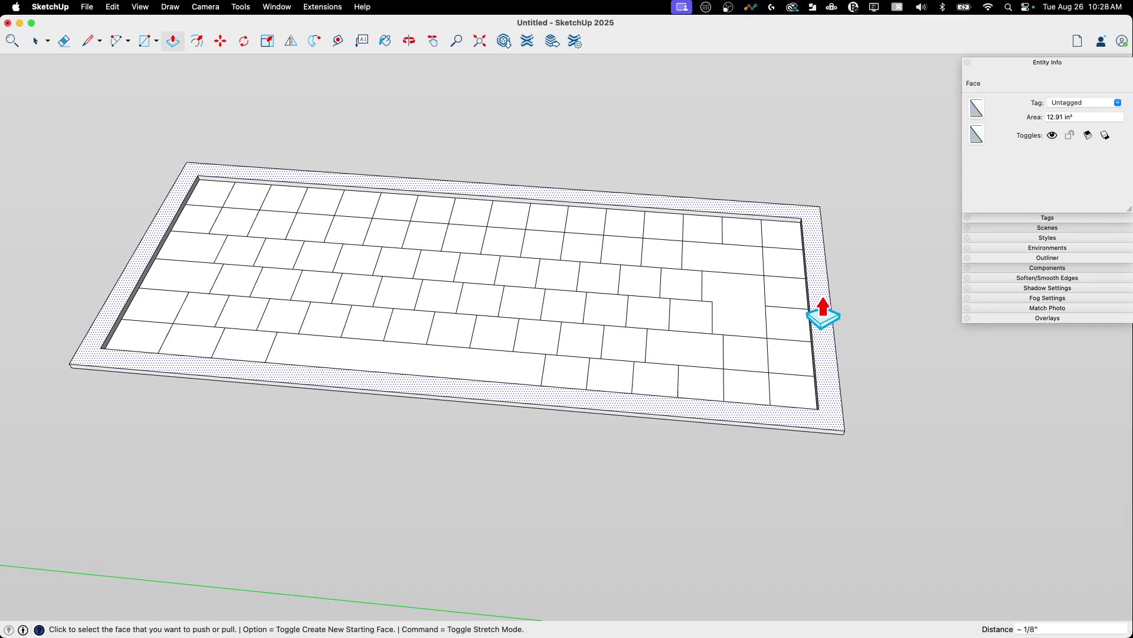
Extend the border's underside down about 1/16" and push the inner panel's underside down flush with it.
middle_drag(819, 314, 783, 398)
click(711, 255)
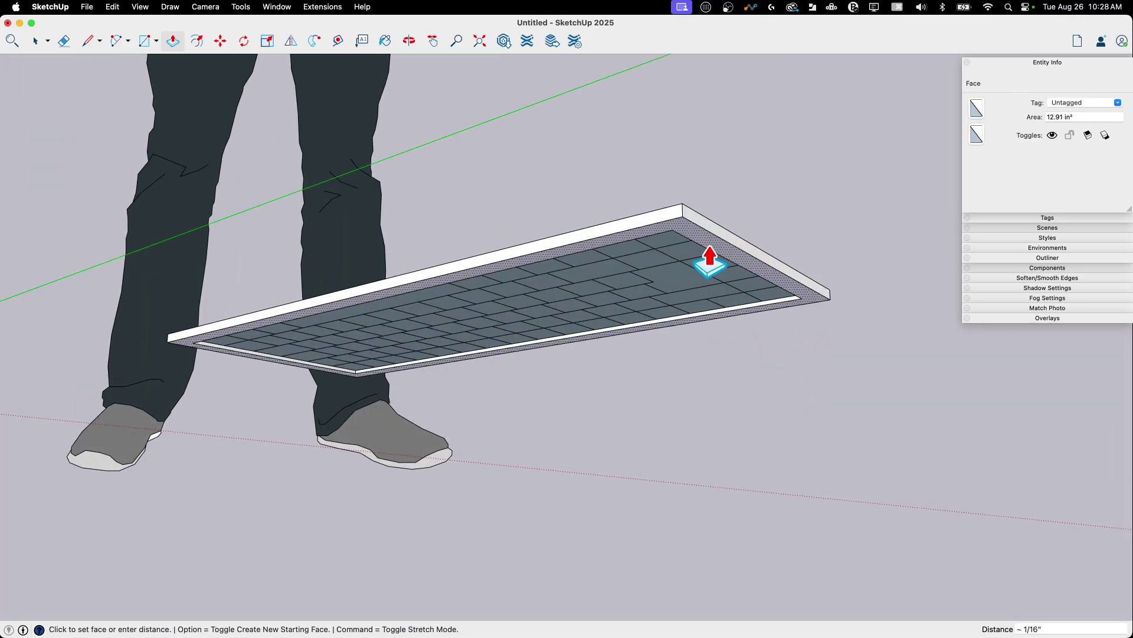
click(690, 272)
click(691, 272)
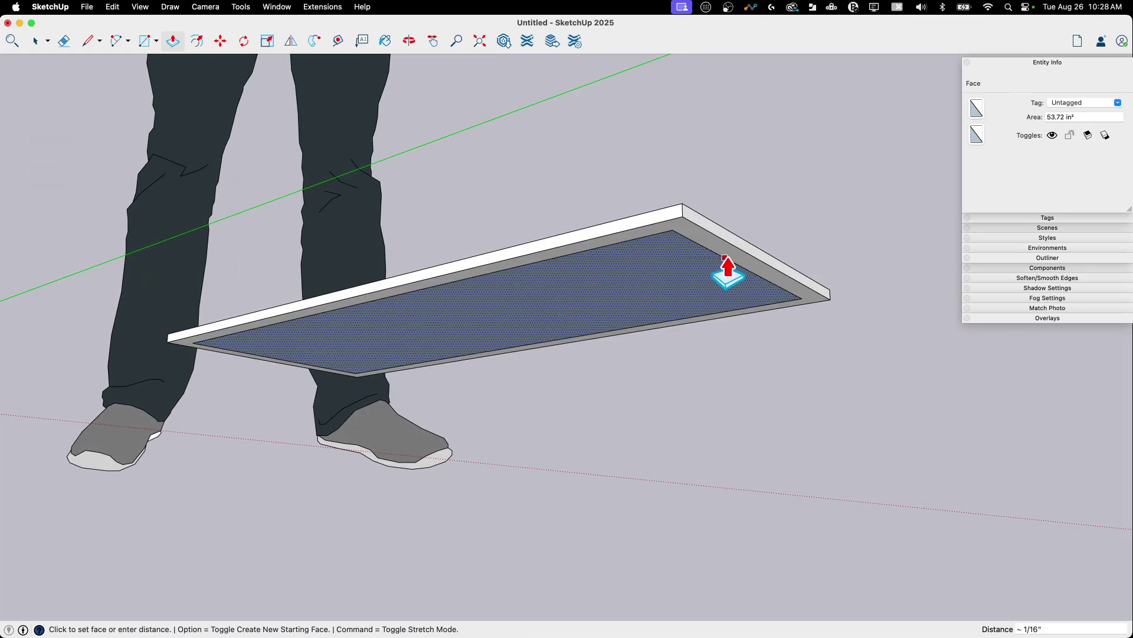
click(727, 269)
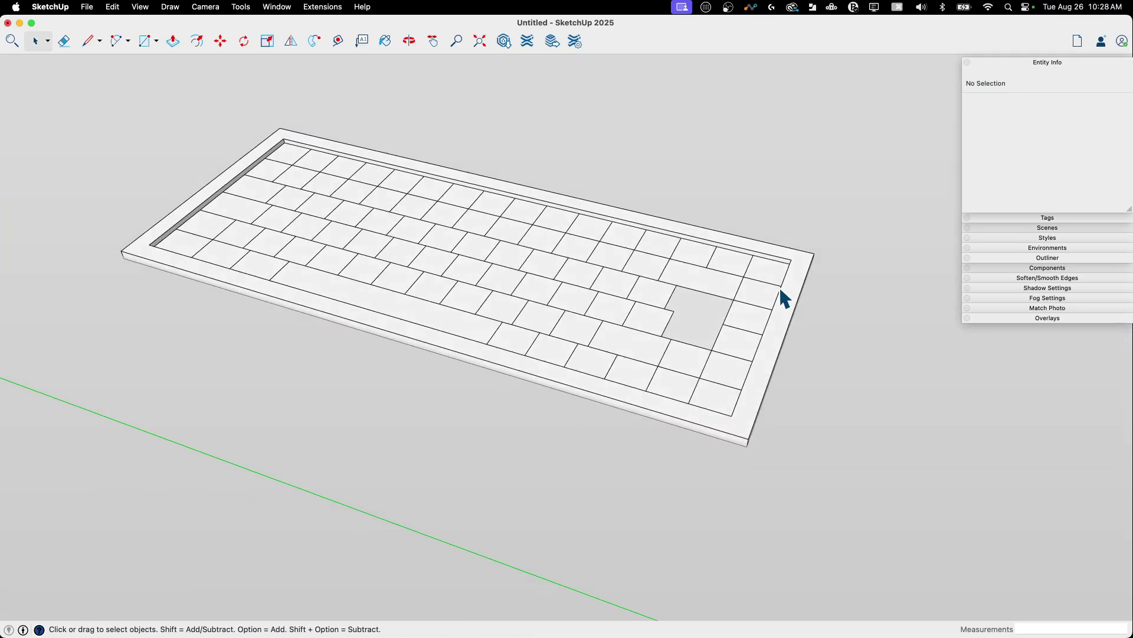
Select all the connected geometry of the border and base panel and make it a group.
triple_click(807, 251)
right_click(810, 253)
click(848, 356)
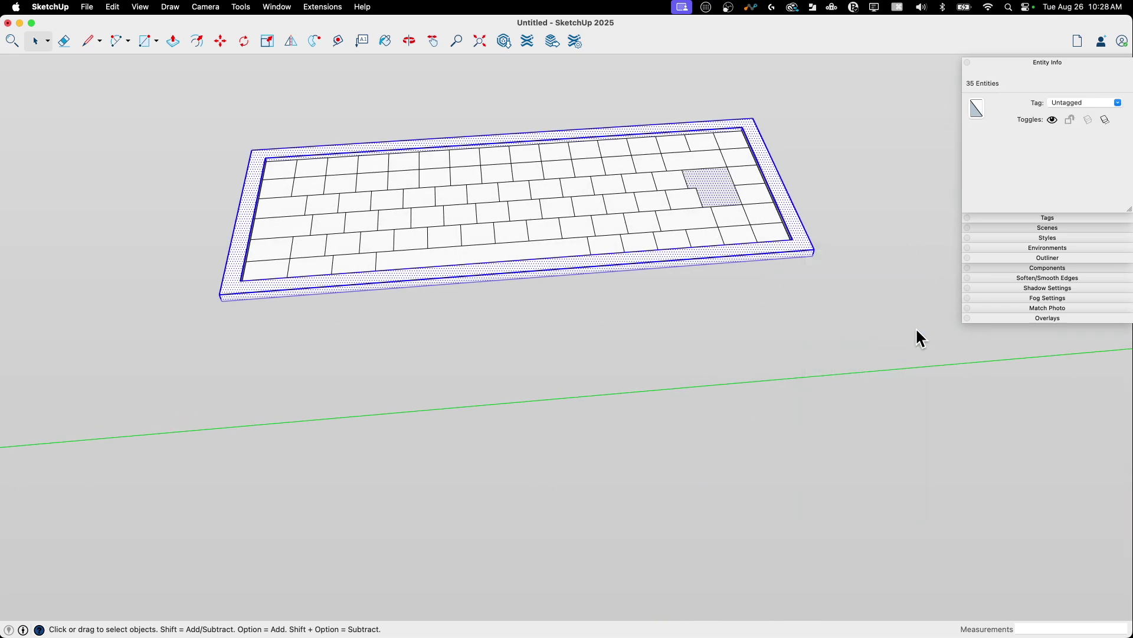
click(882, 233)
Open the first key of the top row for component editing.
middle_drag(881, 232, 599, 287)
scroll(593, 276, down, 3)
scroll(593, 276, up, 10)
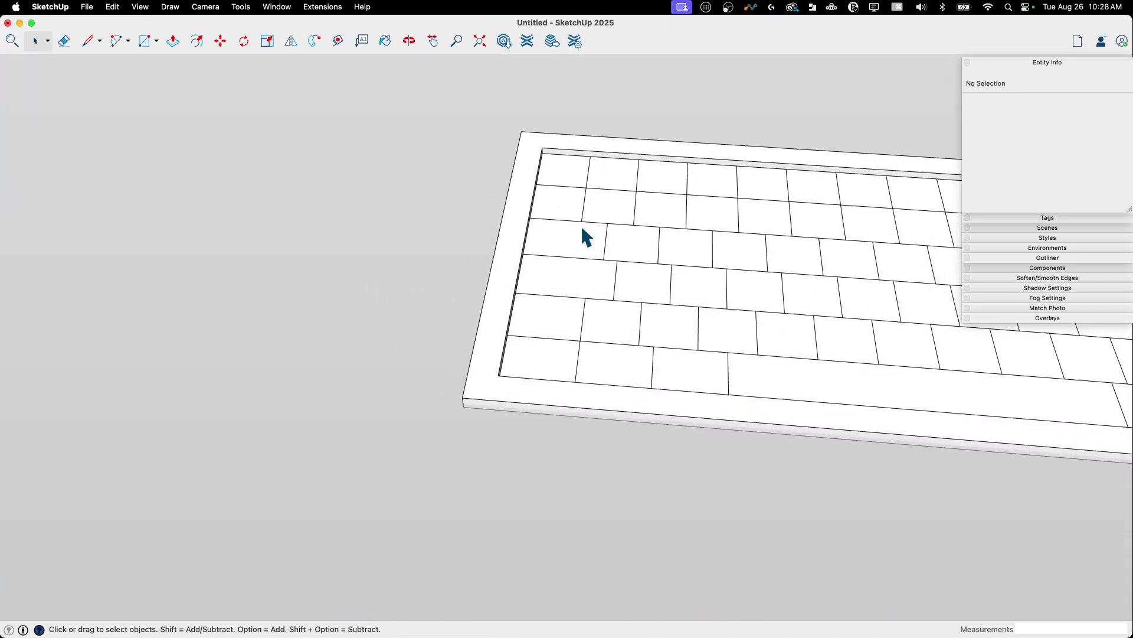
scroll(585, 231, down, 5)
middle_drag(574, 185, 586, 308)
click(581, 299)
click(630, 315)
scroll(479, 196, up, 3)
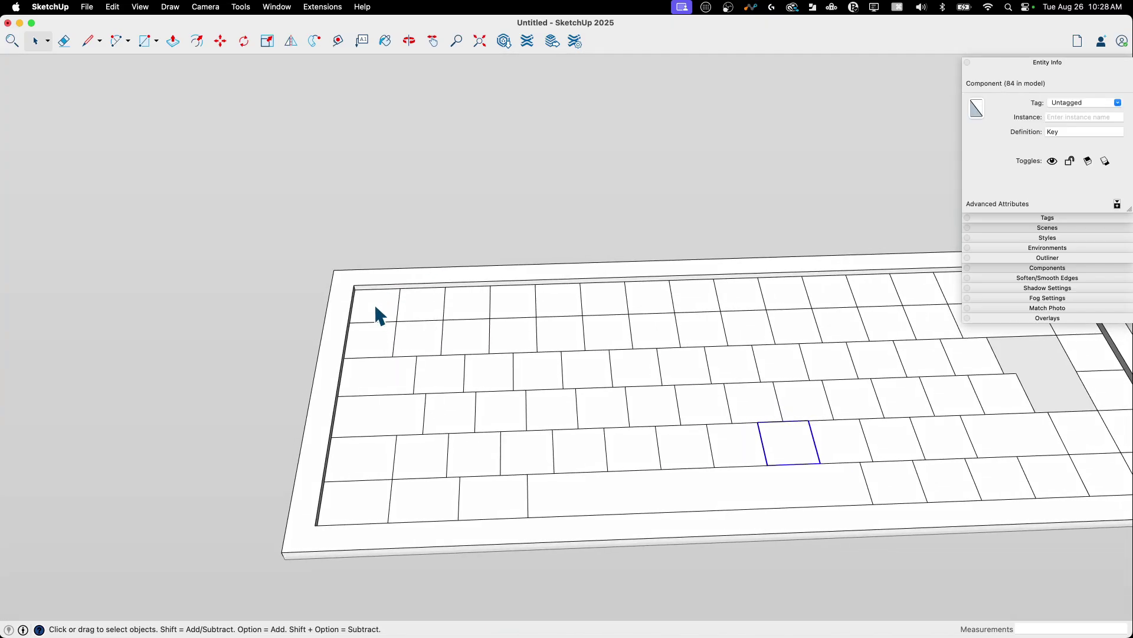
double_click(377, 301)
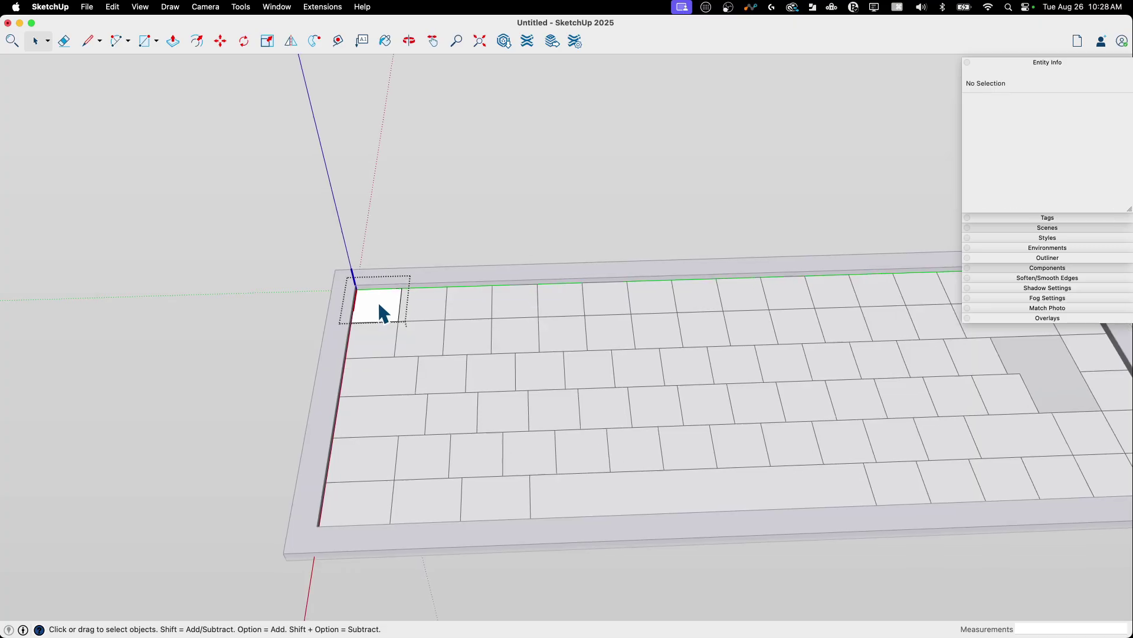
Offset the key face's edges inward by .5mm inside the component.
scroll(379, 300, up, 5)
scroll(464, 243, up, 2)
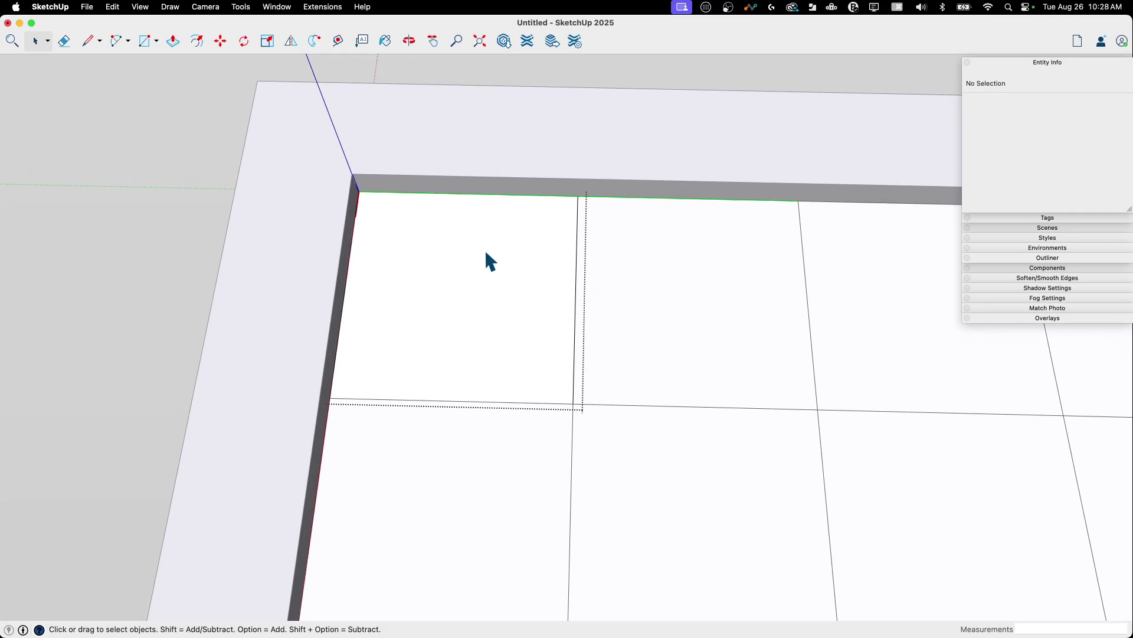
key(f)
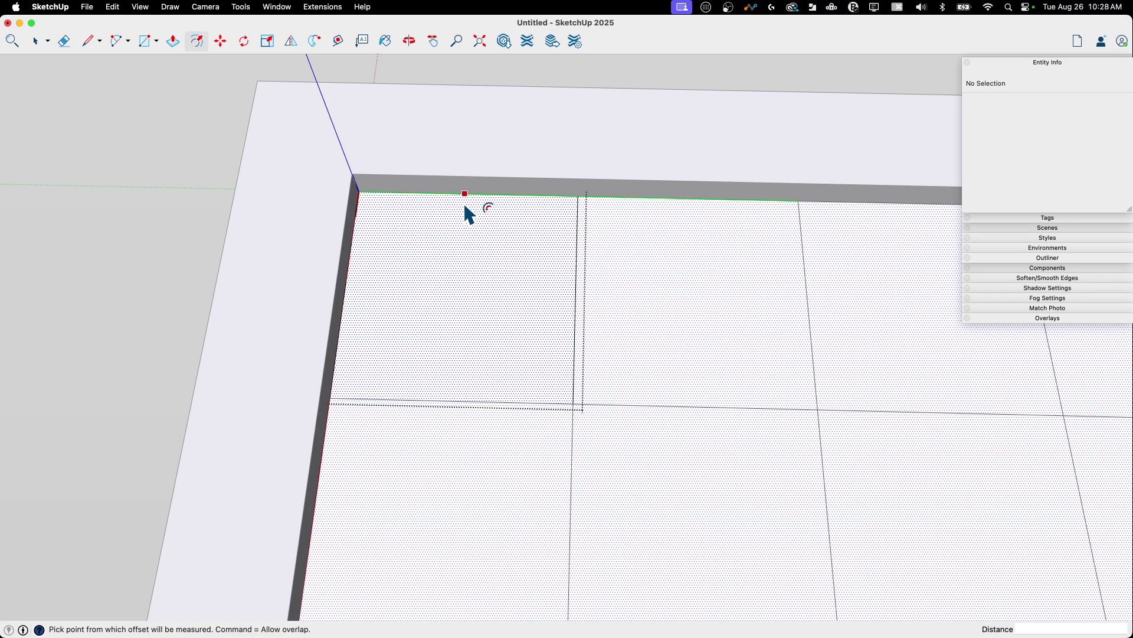
click(465, 207)
click(466, 208)
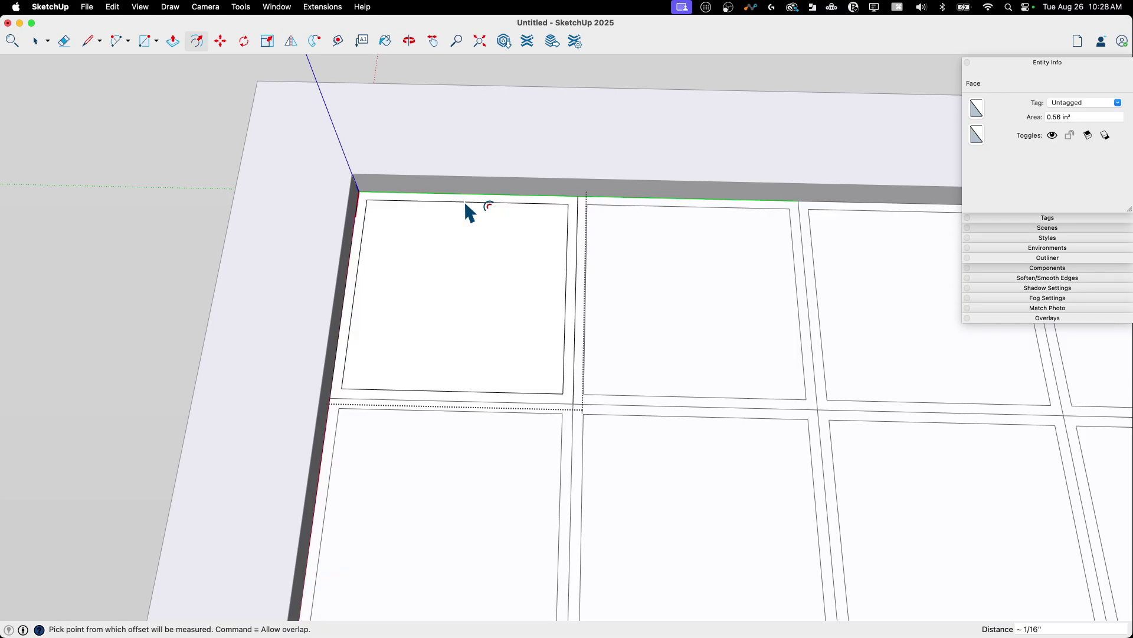
text(.5mm)
key(Return)
scroll(469, 264, down, 1)
scroll(474, 271, up, 3)
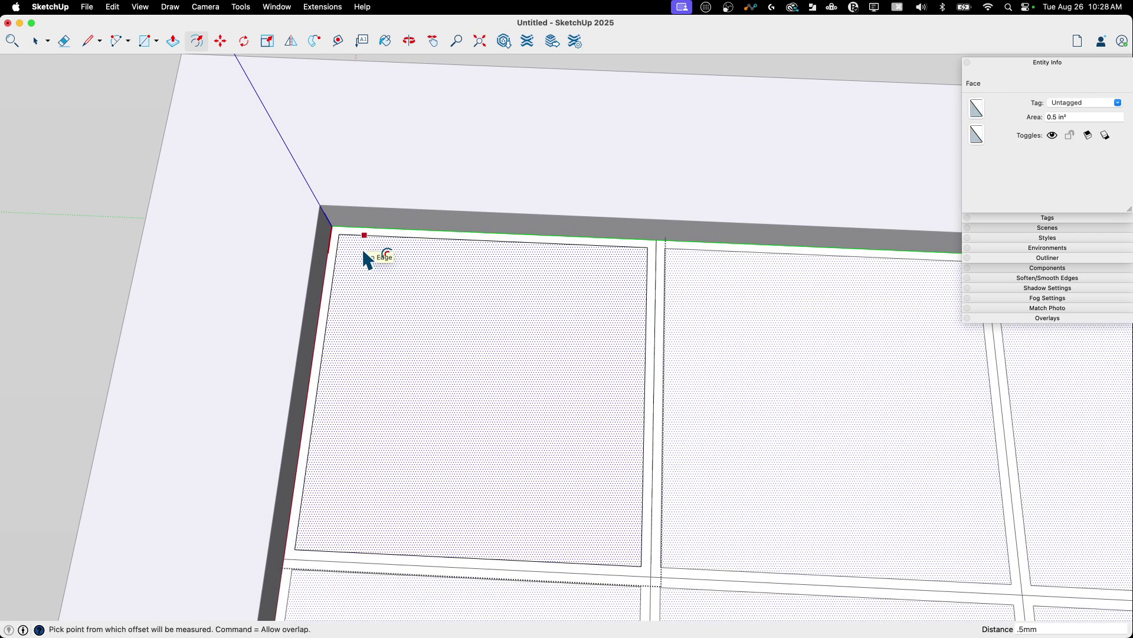
key(a)
click(337, 250)
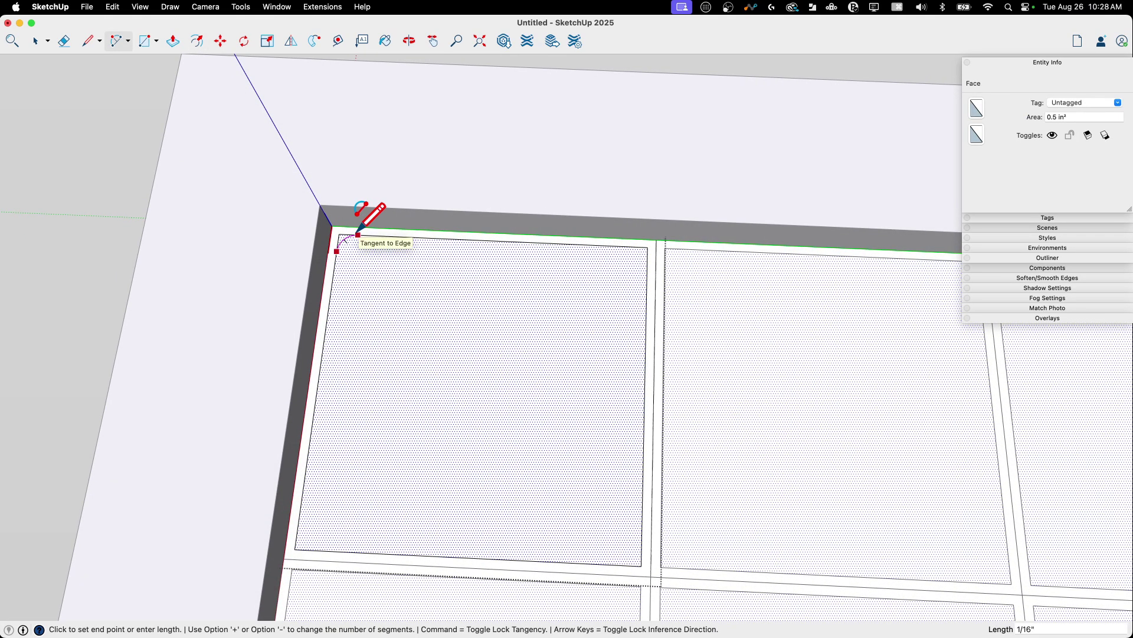
click(358, 234)
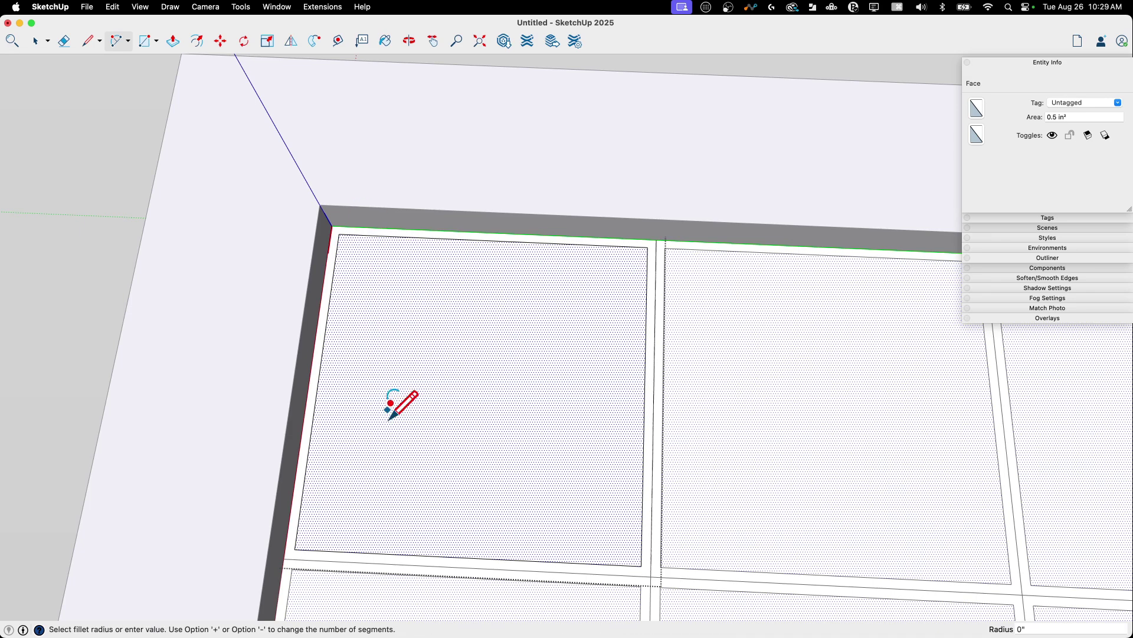
click(339, 254)
click(369, 234)
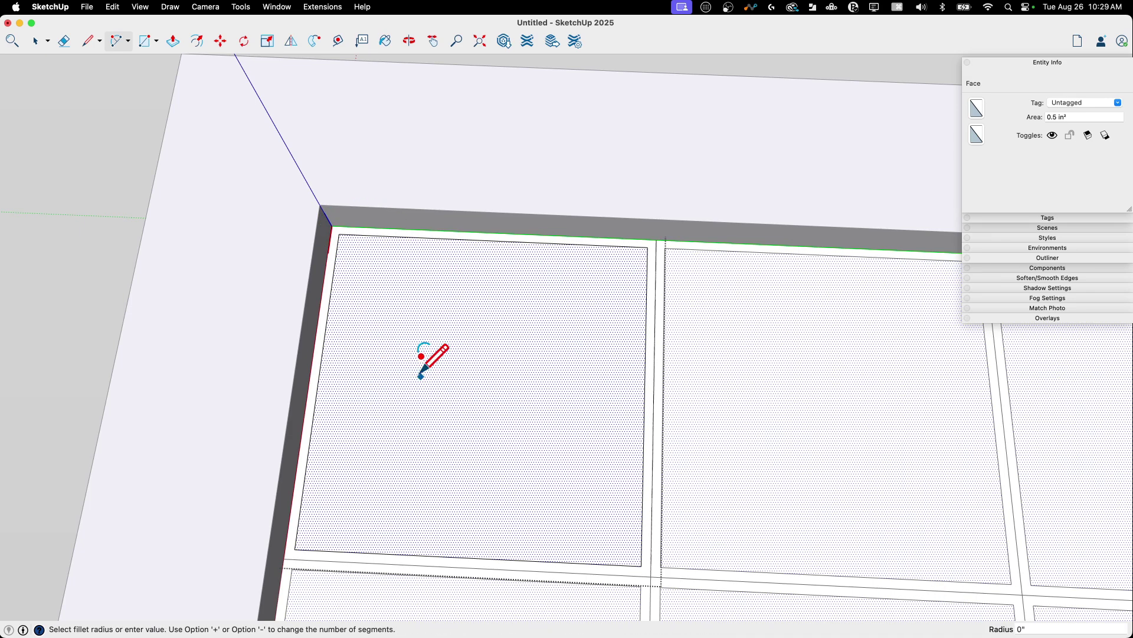
Set the arc to 4 sides and round the inner key outline's four corners with tangent arcs about 1/16" long.
key(s)
key(a)
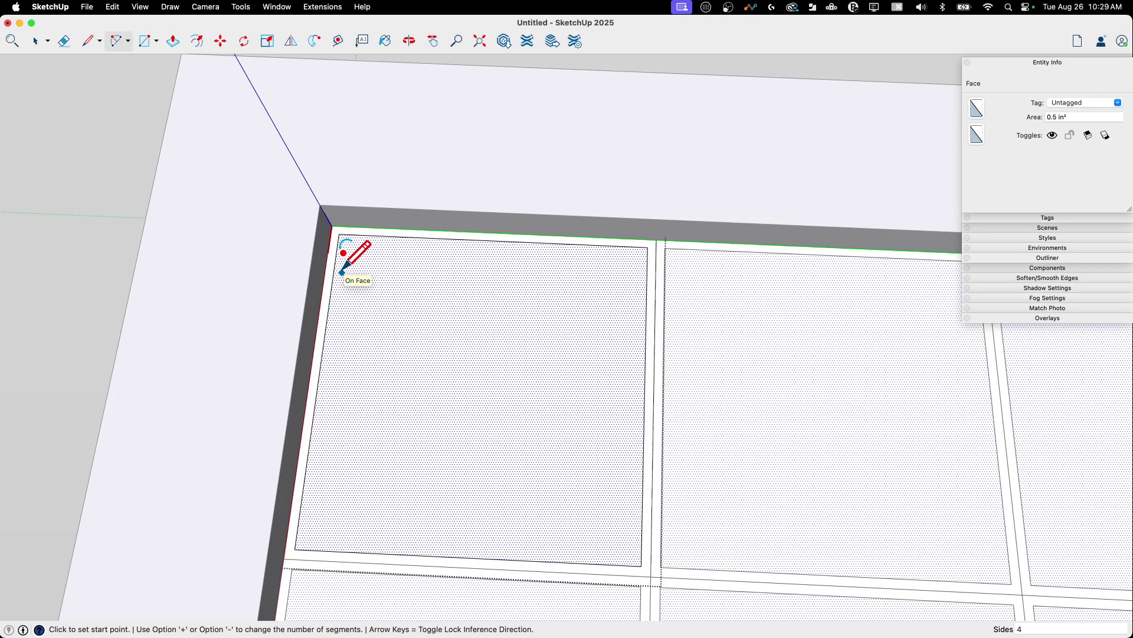
click(335, 252)
click(366, 234)
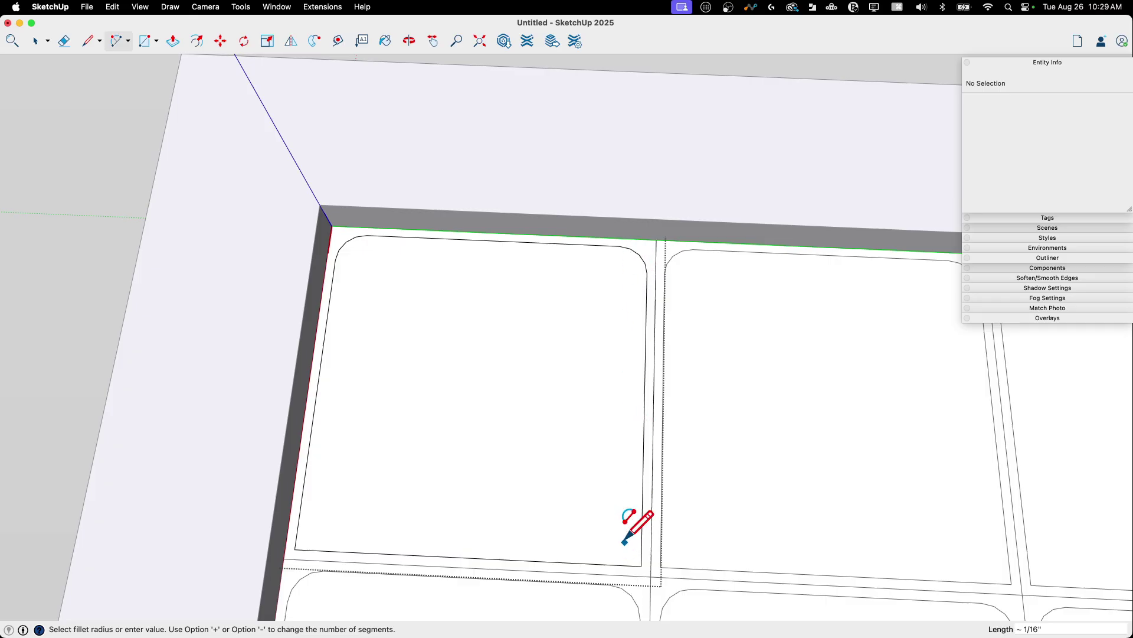
scroll(602, 380, down, 10)
key(space)
Delete the stretched space bar key from the sixth row.
scroll(575, 394, down, 10)
middle_drag(524, 383, 475, 281)
scroll(510, 323, up, 5)
middle_drag(511, 323, 618, 361)
click(622, 309)
key(Delete)
Reopen the top row's first key for component editing.
scroll(650, 324, down, 5)
scroll(309, 324, up, 3)
scroll(496, 283, up, 3)
scroll(511, 290, down, 8)
scroll(811, 289, up, 2)
middle_drag(796, 254, 338, 210)
scroll(355, 221, up, 10)
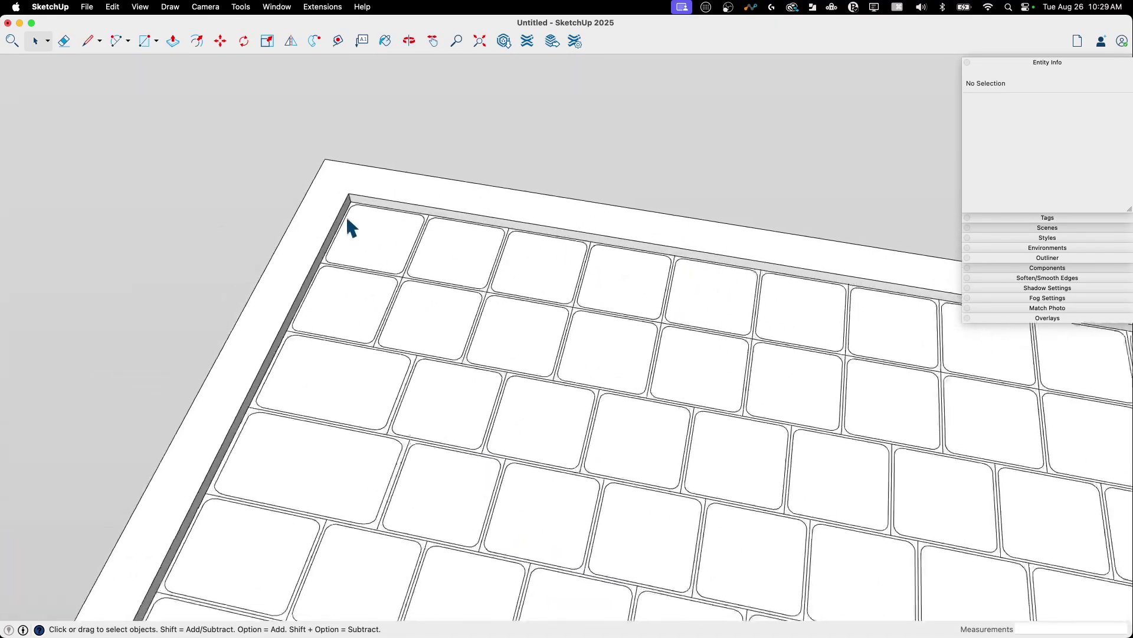
middle_drag(415, 246, 413, 206)
key(p)
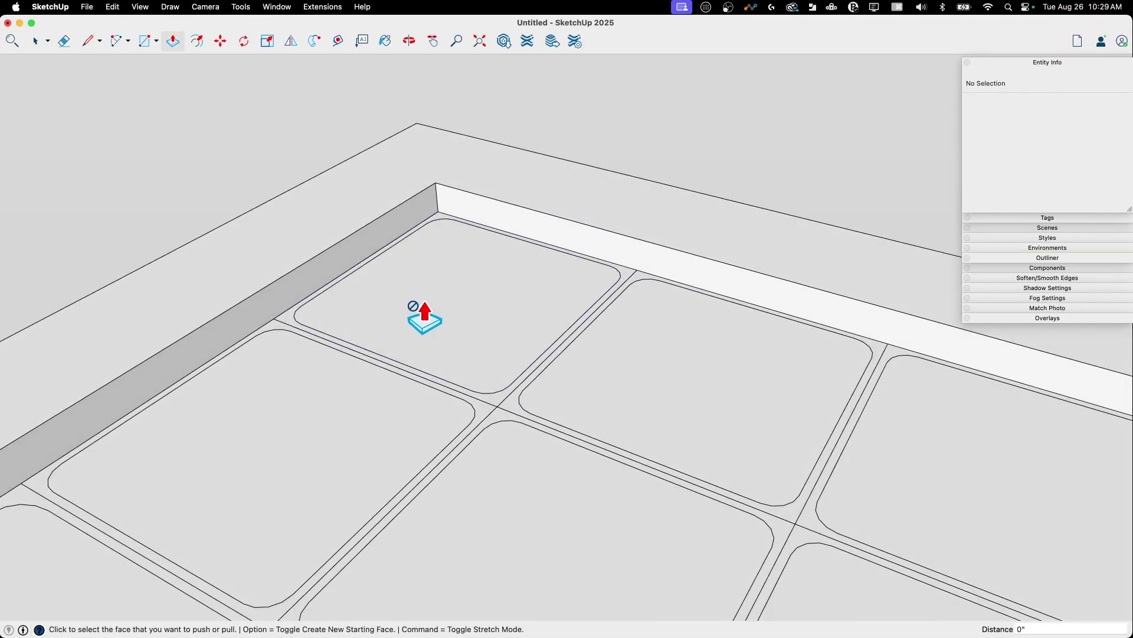
key(space)
double_click(424, 300)
Pull the key's rounded inner face up about 3/8" to give the keys height.
key(p)
click(424, 300)
middle_drag(422, 282, 455, 329)
scroll(455, 329, down, 4)
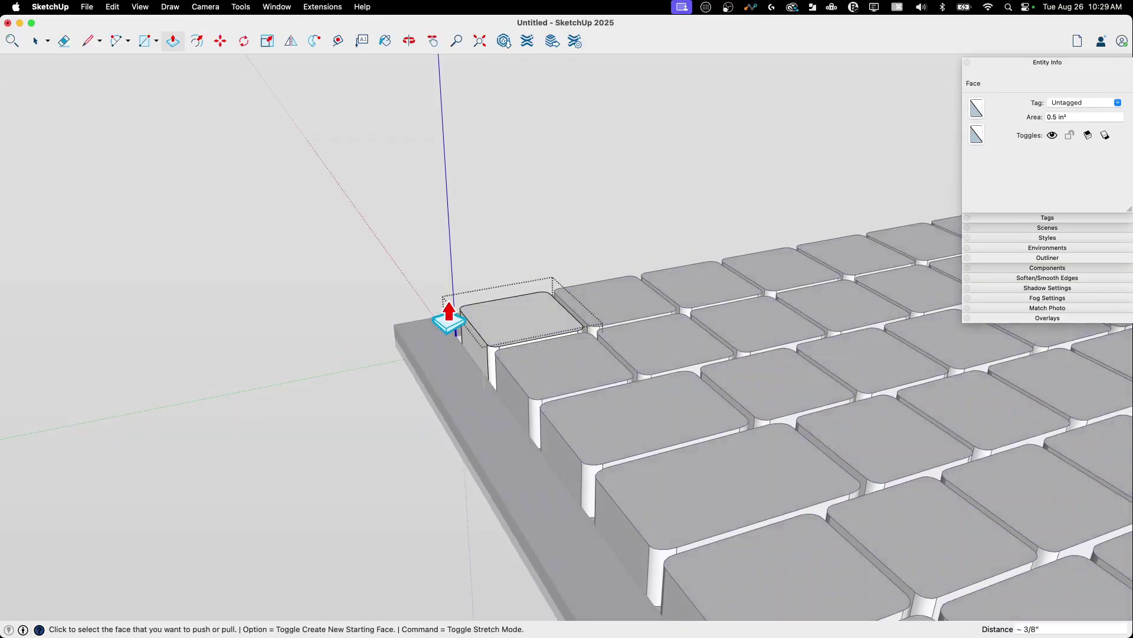
click(353, 357)
key(space)
Taper the key by scaling its top face back from the front along red and to about 0.78 along green about center.
middle_drag(450, 317, 539, 331)
click(530, 329)
scroll(532, 328, up, 3)
key(s)
middle_drag(532, 431, 526, 435)
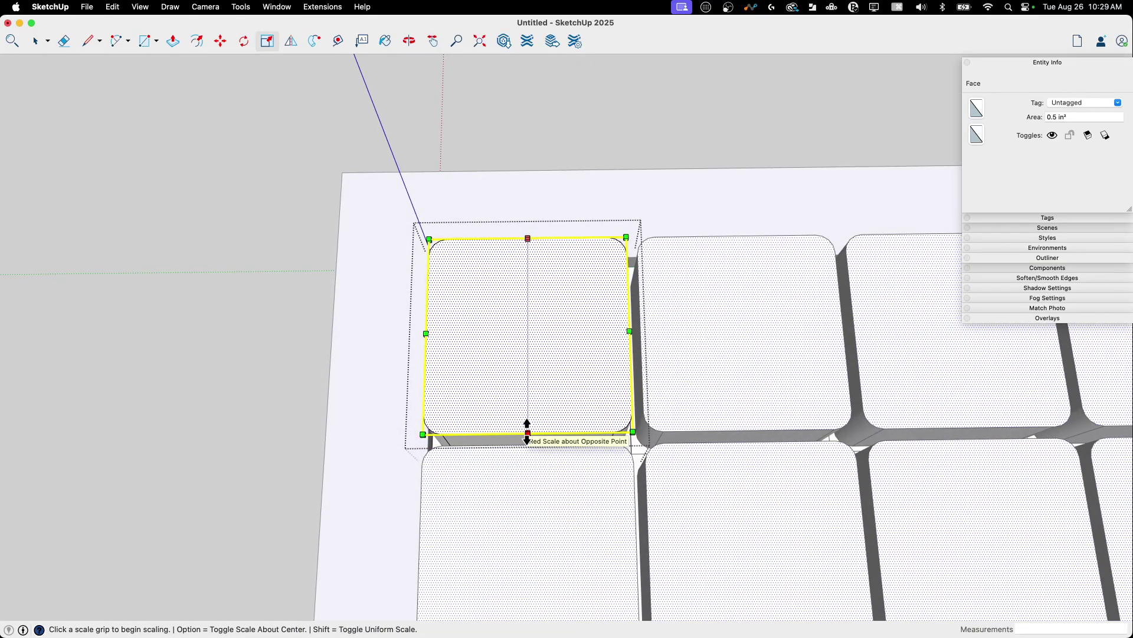
click(527, 433)
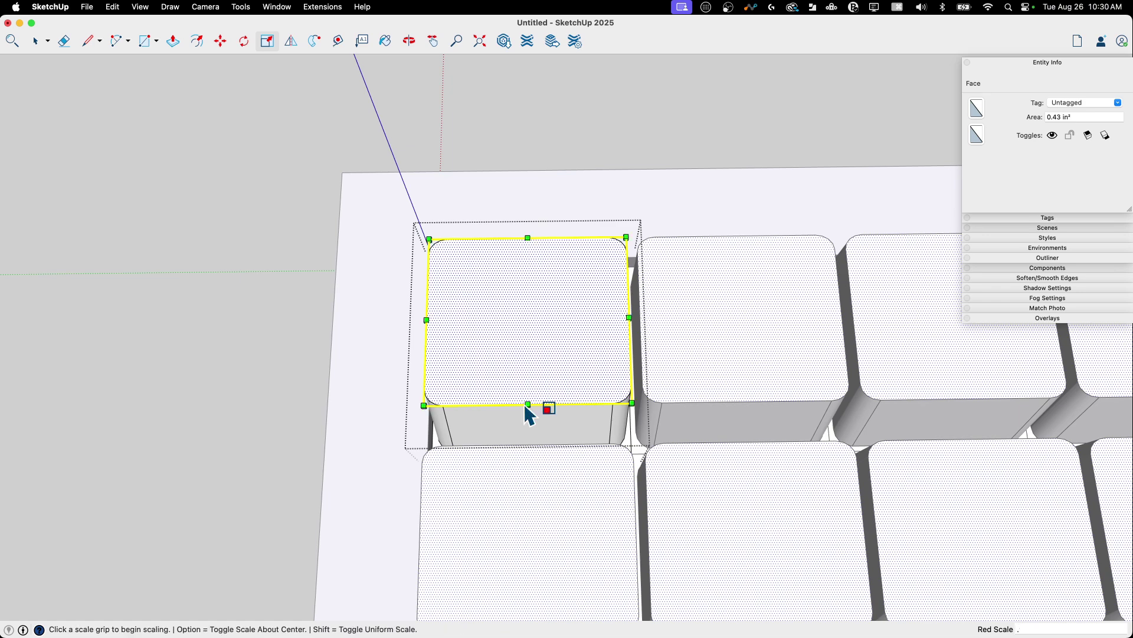
click(634, 318)
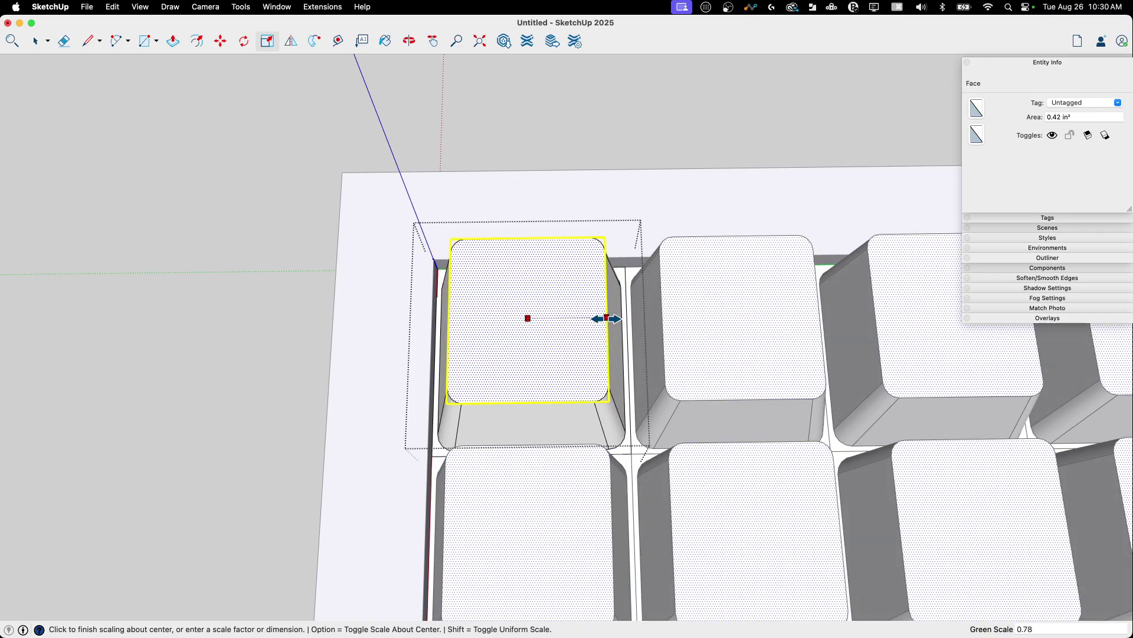
click(602, 319)
Select all of the key's geometry and soften its edges at 36 degrees with smooth normals and soften coplanar enabled.
middle_drag(602, 318, 618, 454)
scroll(718, 451, down, 8)
mouse_move(718, 451)
middle_down()
mouse_move(604, 335)
mouse_move(549, 579)
mouse_move(576, 476)
mouse_move(341, 405)
mouse_move(275, 286)
mouse_move(291, 305)
middle_up()
scroll(341, 405, up, 5)
key(space)
click(275, 286)
scroll(295, 307, up, 5)
middle_drag(365, 300, 445, 336)
scroll(568, 362, down, 5)
scroll(445, 329, up, 10)
key(super+a)
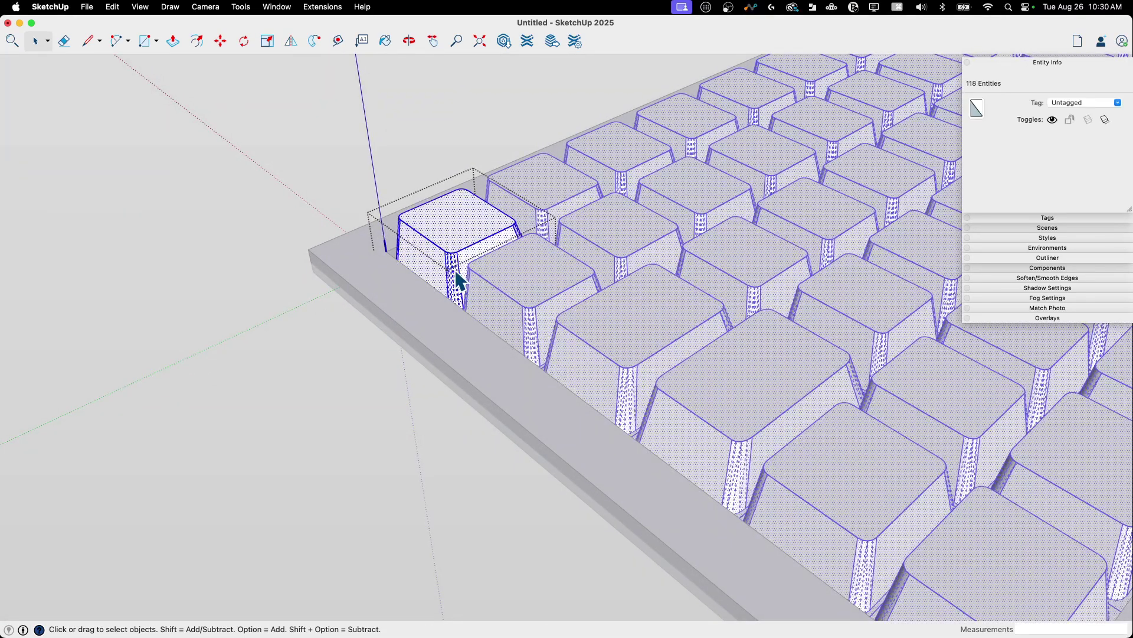
click(1047, 278)
click(975, 334)
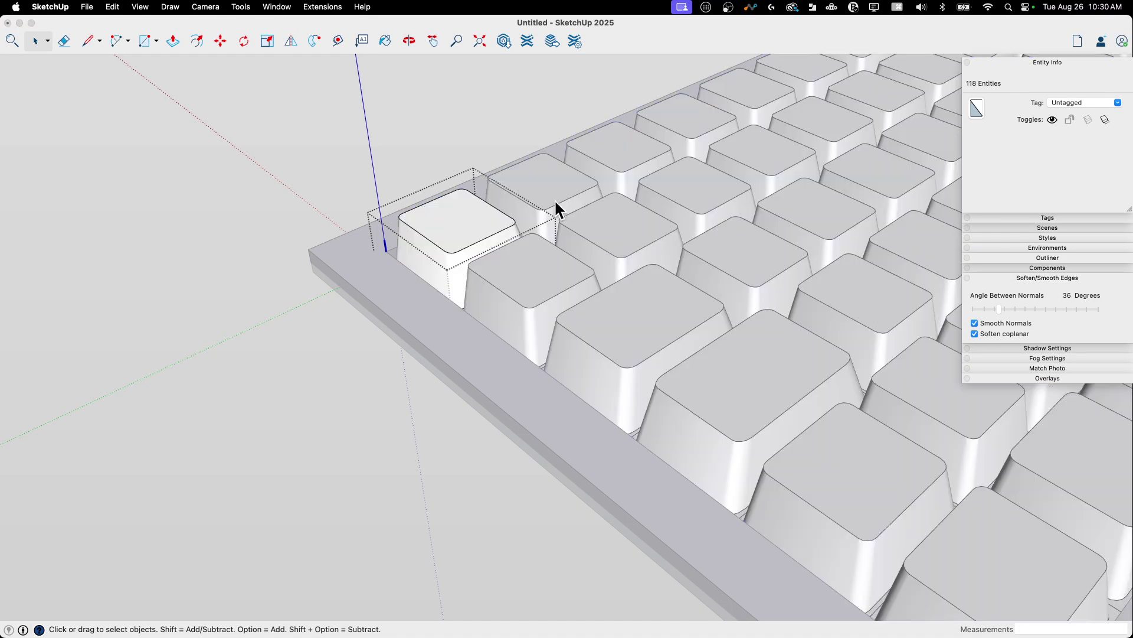
Exit the key component and draw a rectangle filling the space bar gap in the bottom row.
scroll(324, 139, down, 5)
middle_drag(571, 383, 493, 389)
click(774, 429)
middle_drag(774, 429, 530, 303)
scroll(381, 211, up, 10)
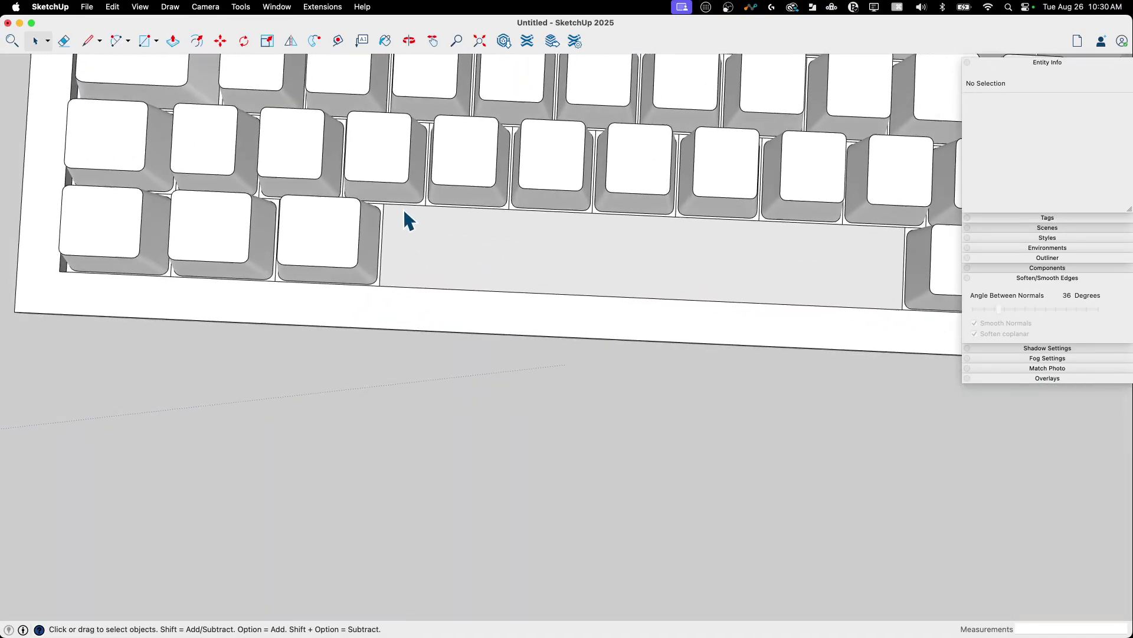
key(r)
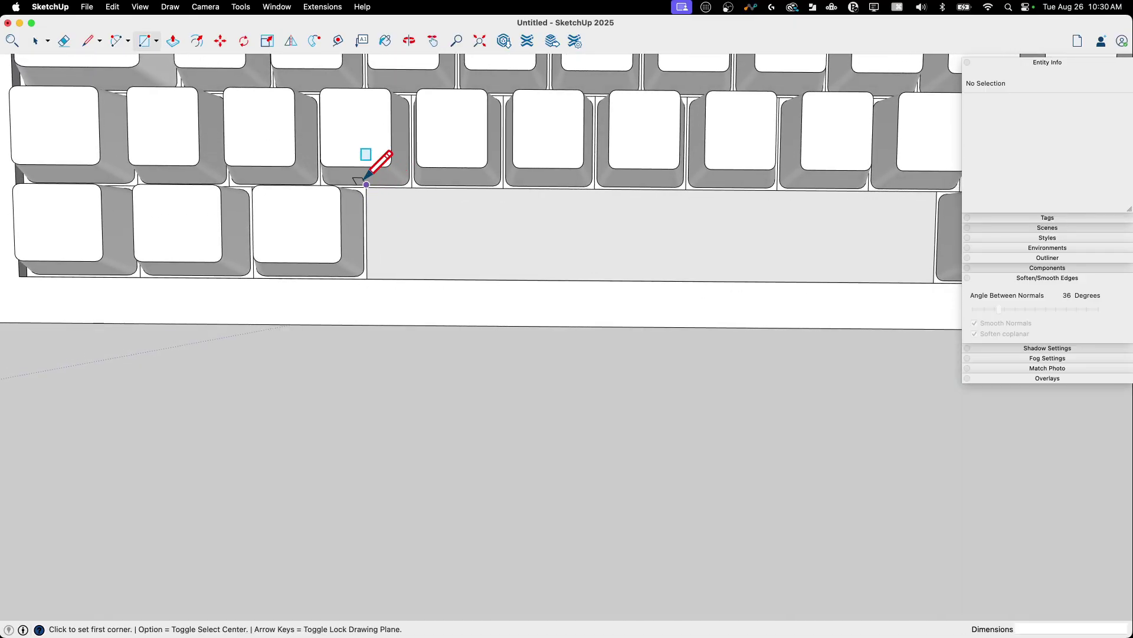
middle_drag(366, 187, 624, 251)
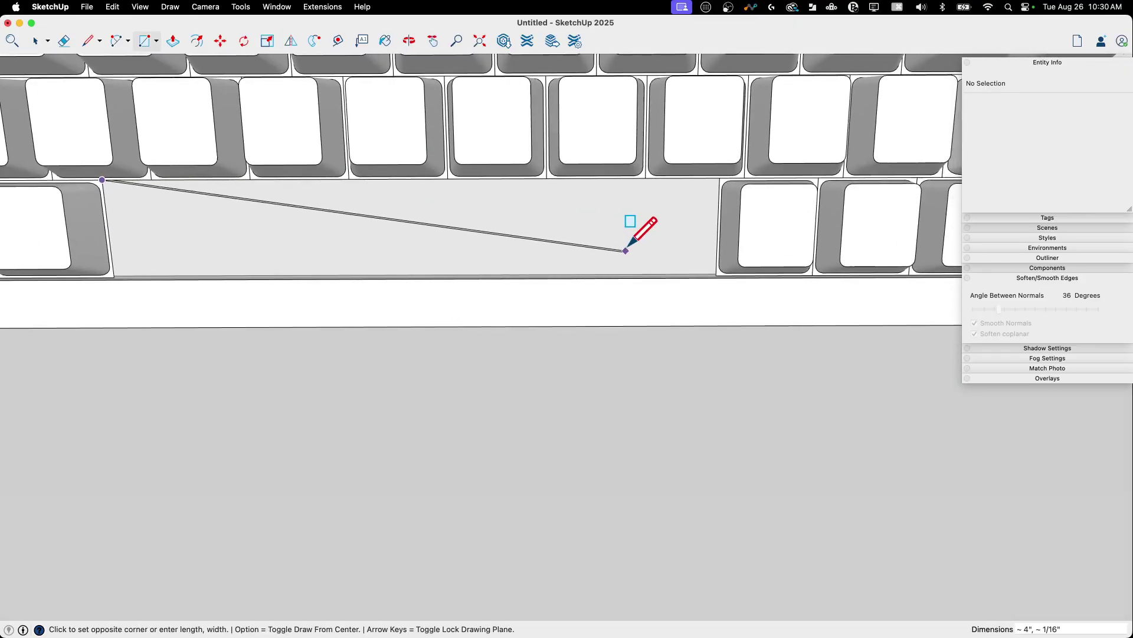
click(716, 275)
Offset the space bar rectangle slightly inward, matching the margin around the neighbouring key.
middle_drag(717, 269, 676, 246)
key(f)
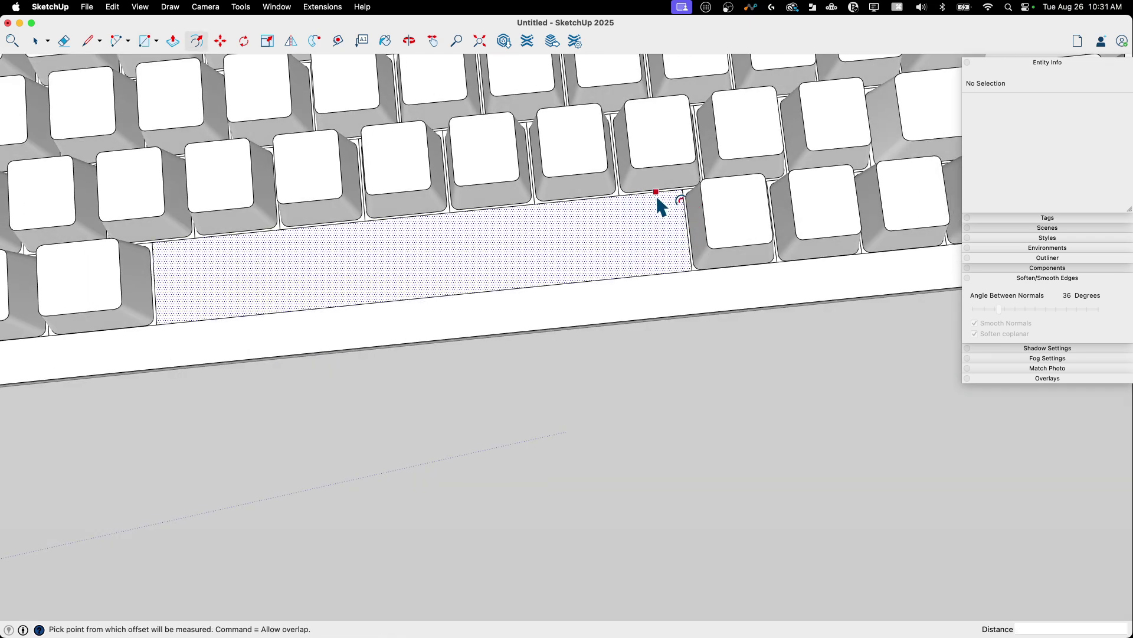
click(658, 200)
scroll(658, 206, up, 5)
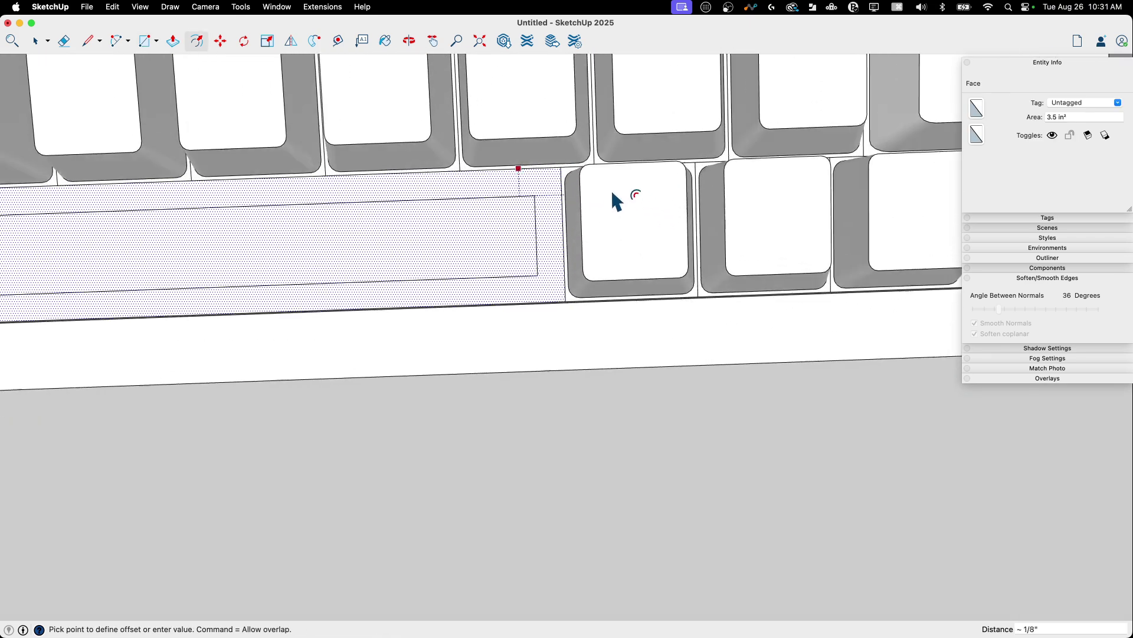
scroll(585, 207, up, 2)
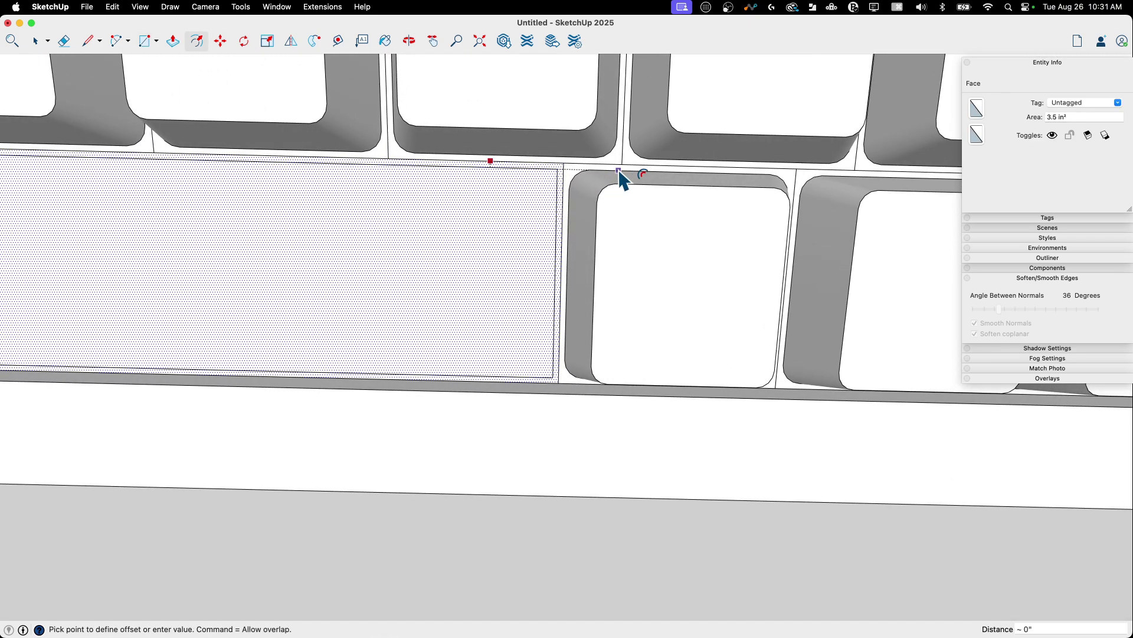
click(619, 171)
Round the space bar's inner outline corners with about 1/16" fillets and pull its face up about 3/8".
middle_drag(554, 264, 548, 260)
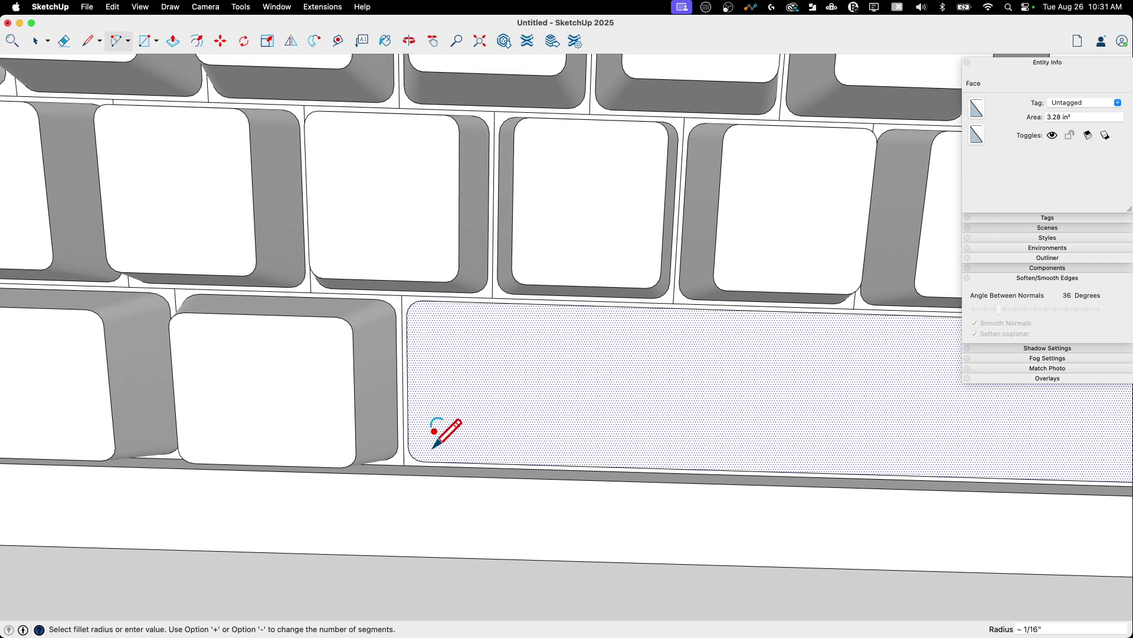
middle_drag(435, 434, 751, 228)
key(p)
click(744, 328)
middle_drag(744, 328, 591, 346)
click(608, 330)
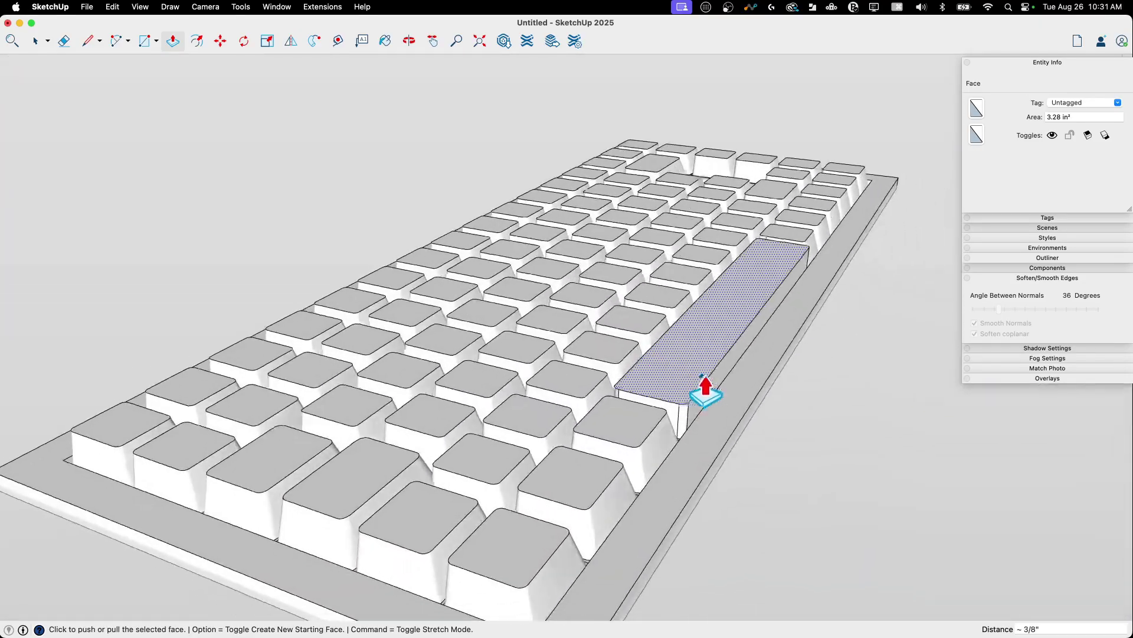
Taper the space bar by scaling its top face to 0.85 along red from the front and about 0.96 along green about center.
key(s)
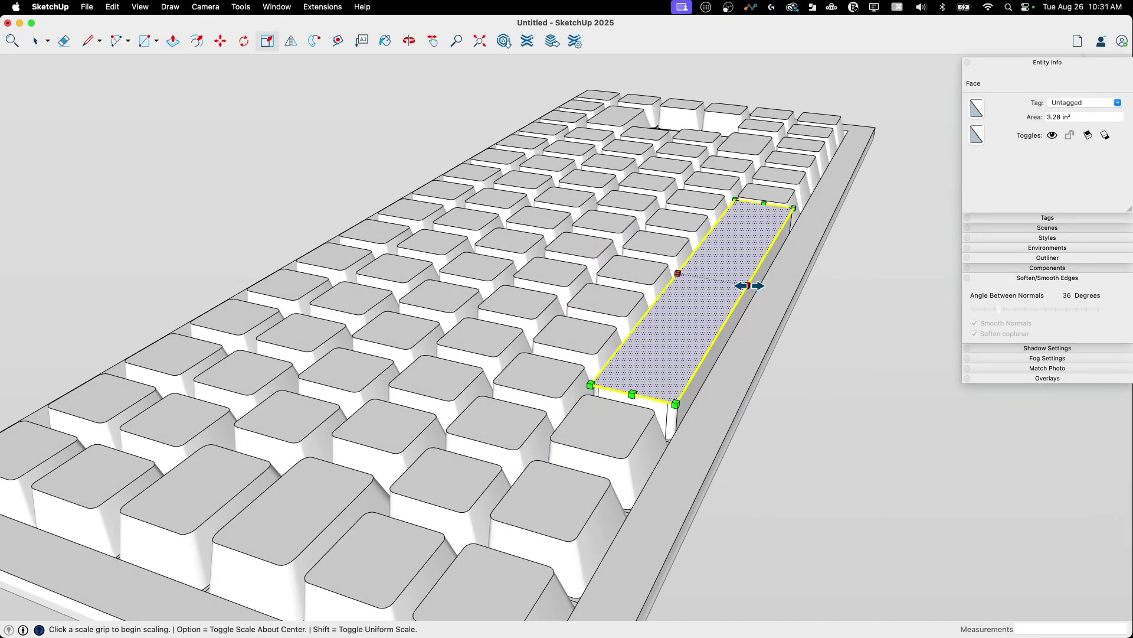
click(747, 285)
click(645, 426)
key(super+2)
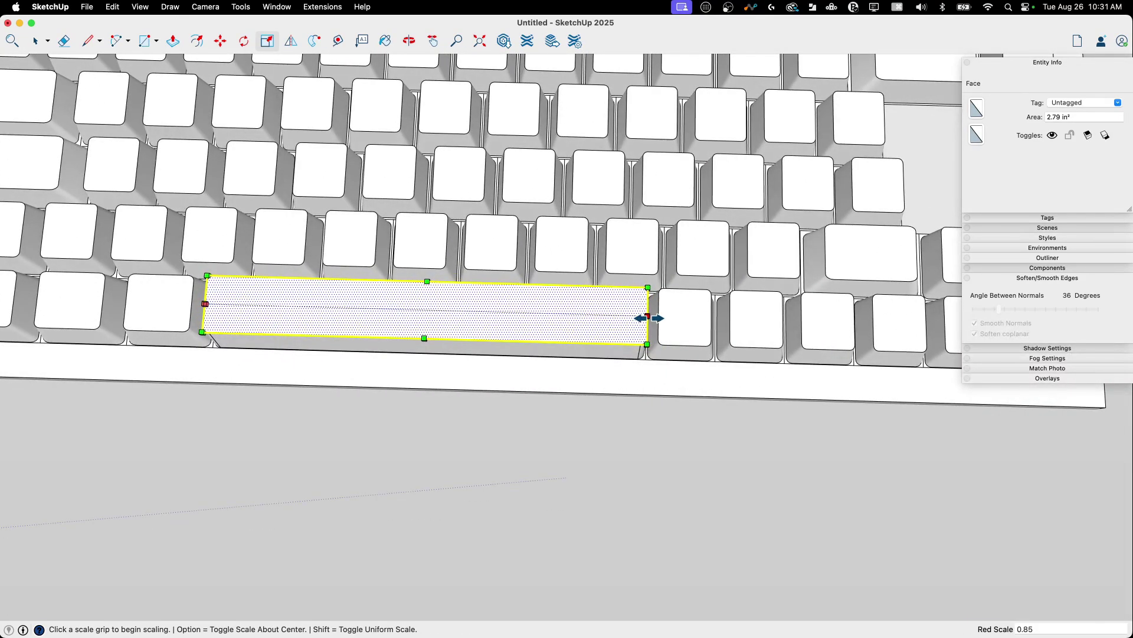
key(alt)
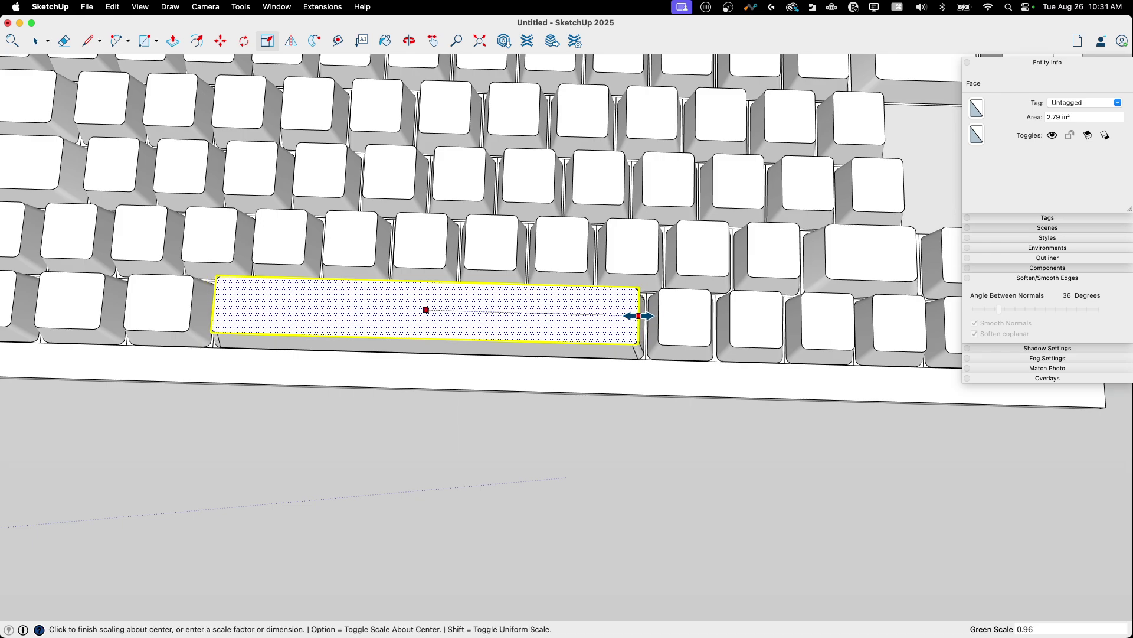
click(643, 328)
Select all of the space bar's geometry and soften its edges at 36 degrees with smooth normals and soften coplanar enabled.
key(space)
key(super+1)
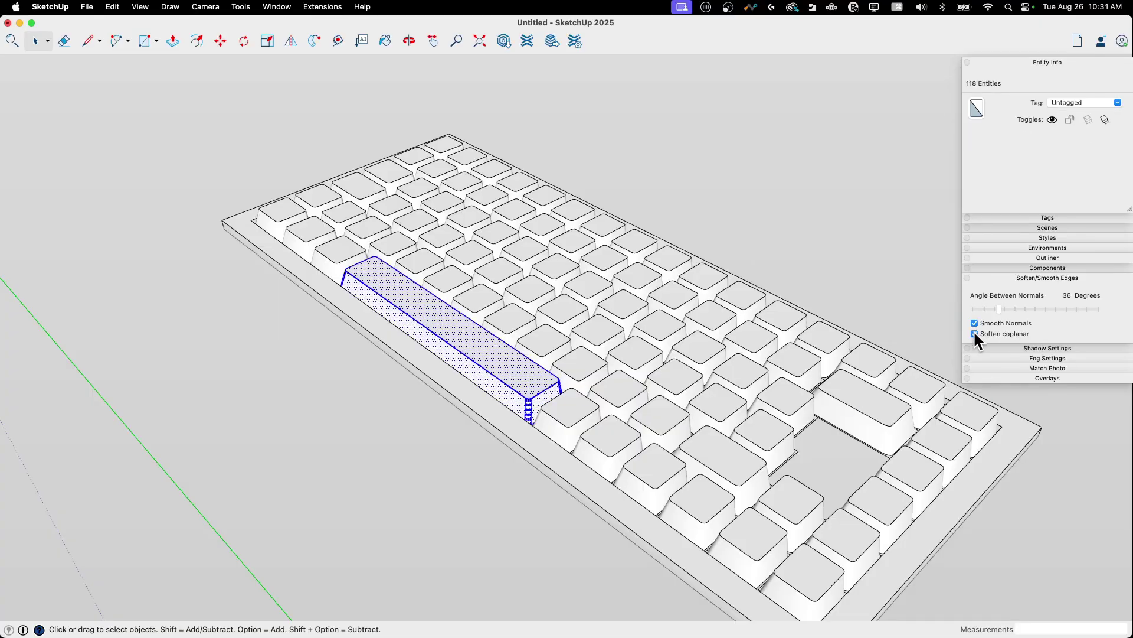
key(super+3)
click(791, 207)
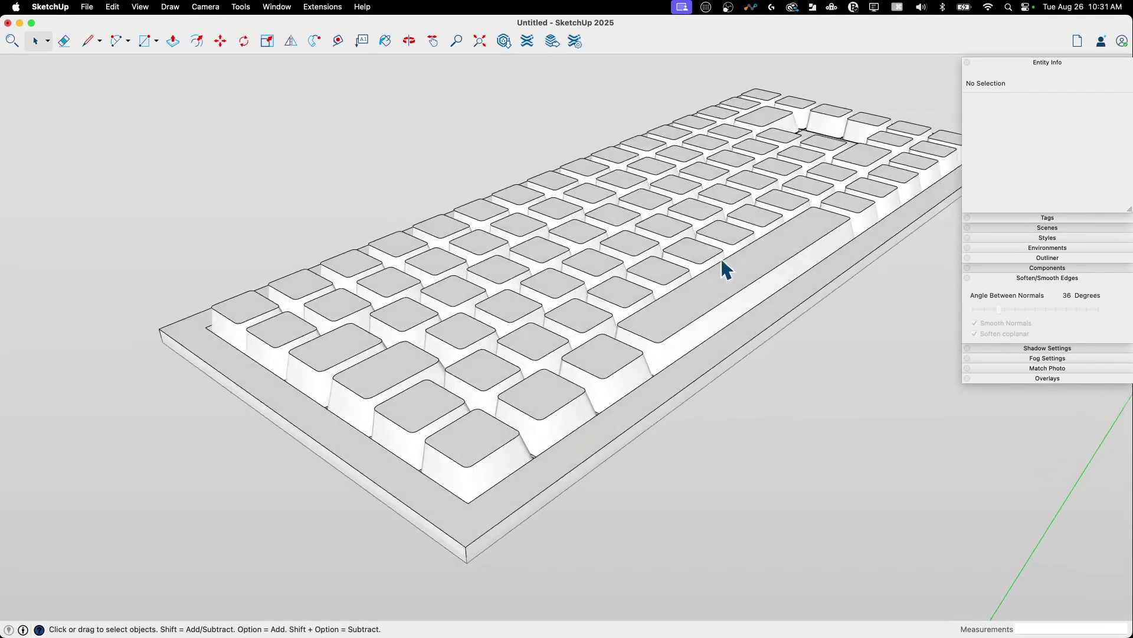
Draw a line along the back edge of the L-shaped gap to close it into a face for the Enter key.
key(super+2)
scroll(463, 222, up, 6)
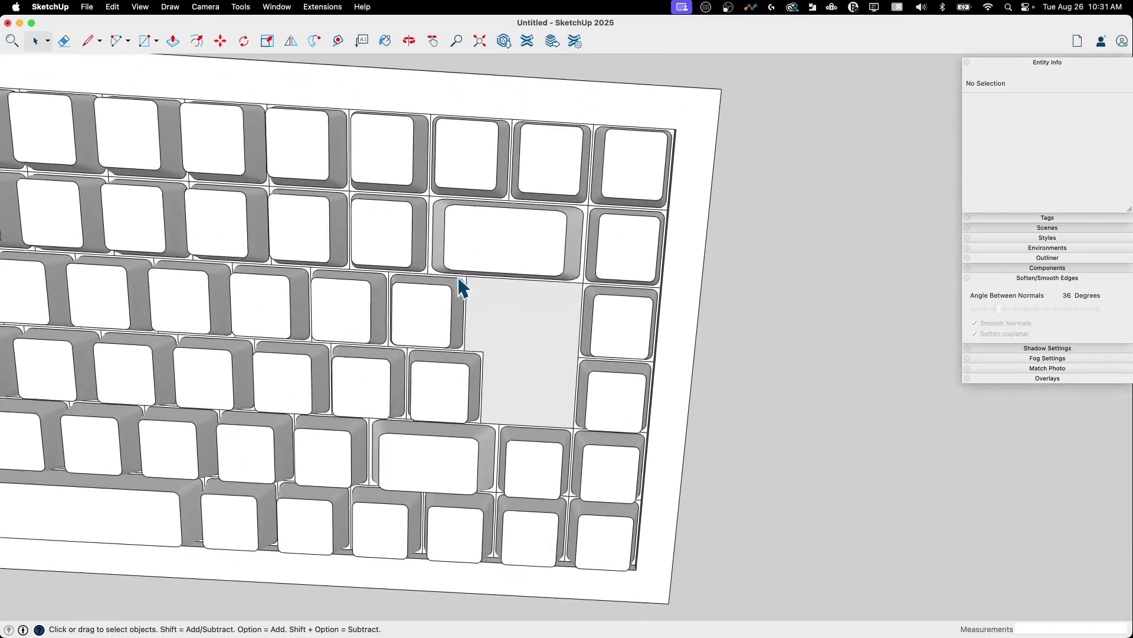
key(l)
shift+middle_drag(463, 289, 474, 228)
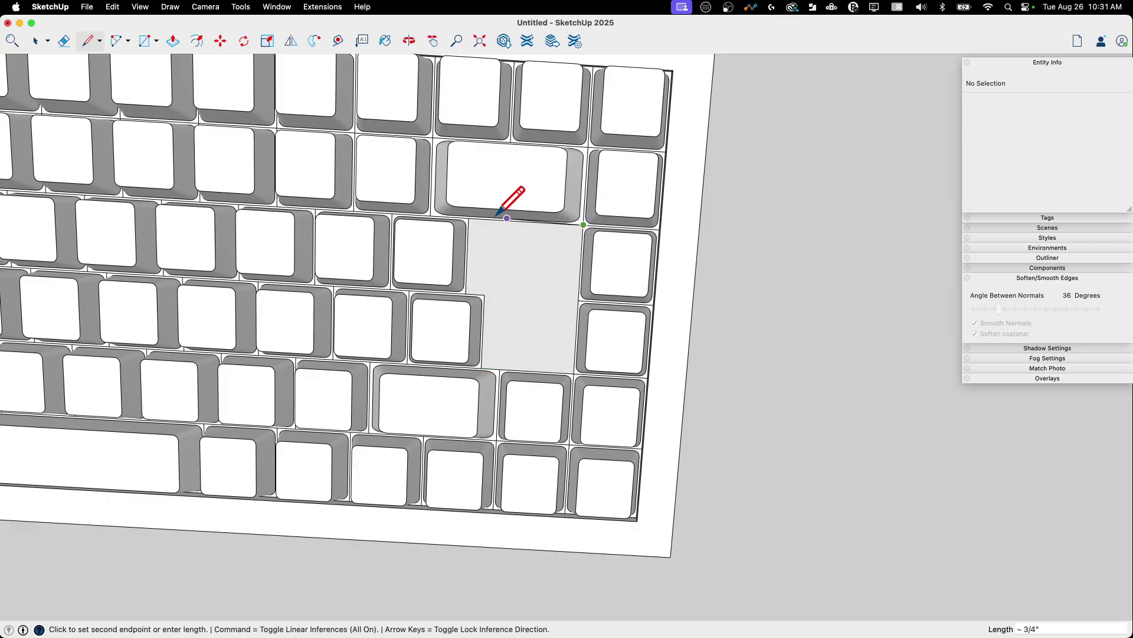
click(472, 221)
key(space)
middle_drag(493, 295, 513, 270)
scroll(509, 260, up, 3)
Offset the L-shaped face slightly inward to match the margin around the neighbouring keys.
key(f)
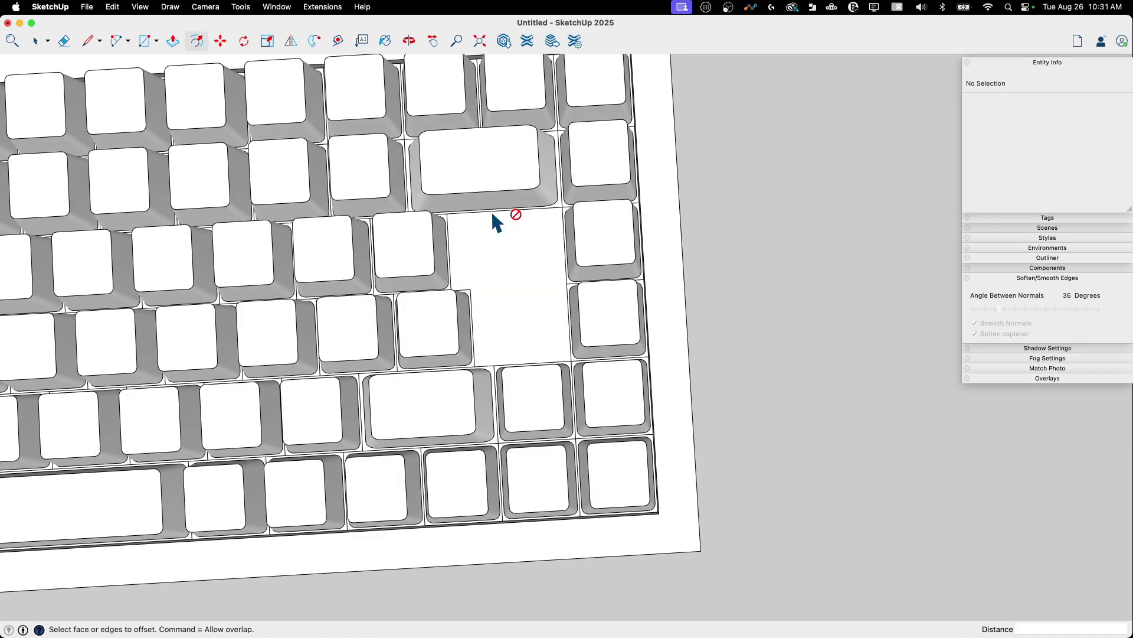
click(494, 223)
scroll(494, 224, up, 5)
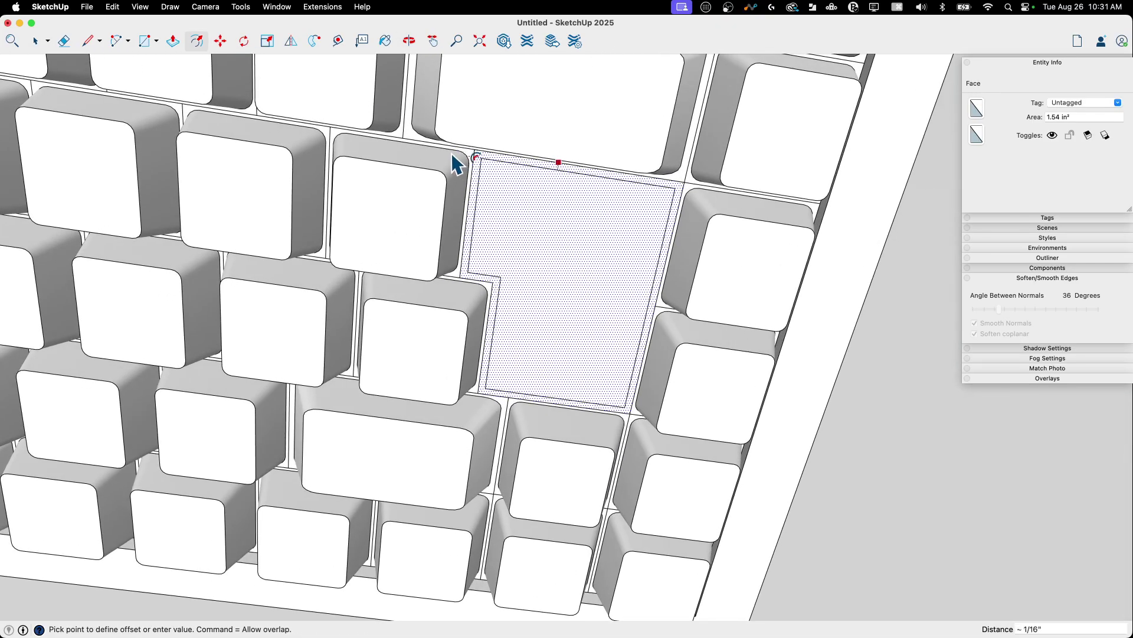
click(442, 149)
scroll(557, 253, down, 2)
middle_drag(558, 253, 537, 207)
key(p)
click(578, 290)
click(485, 275)
key(space)
key(super+z)
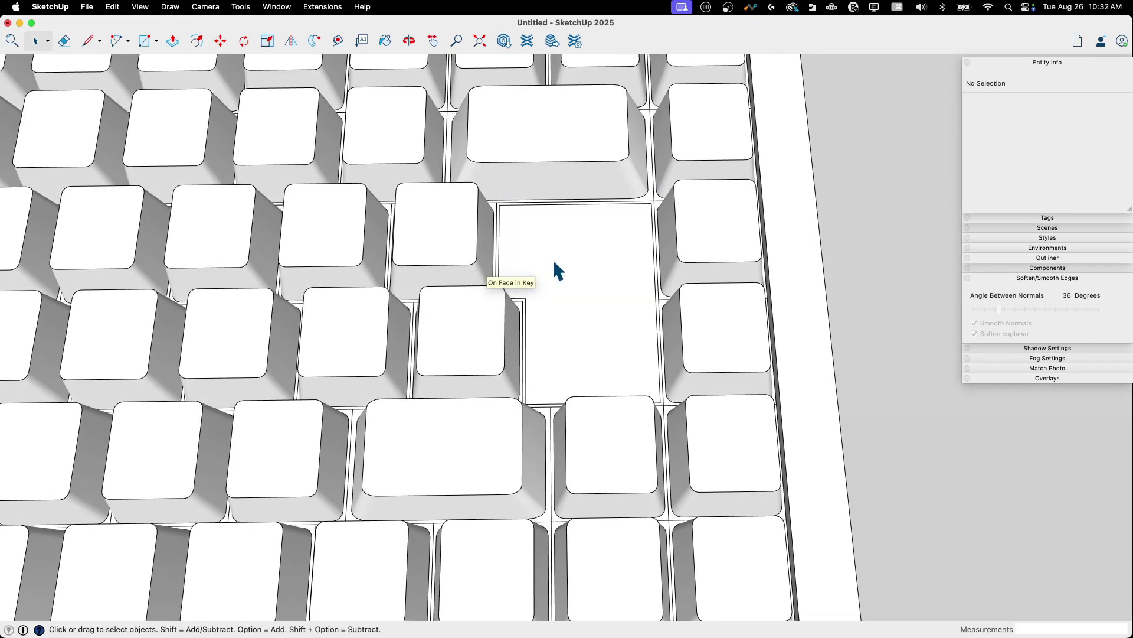
Round all corners of the L-shaped key's inner outline with fillets of about 1/16".
key(a)
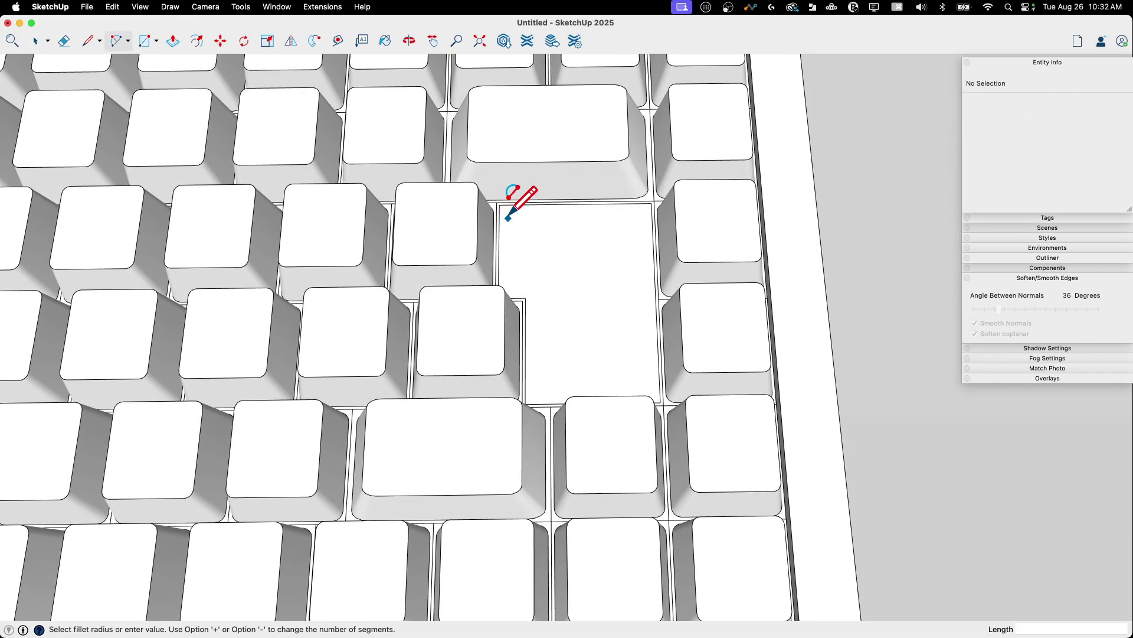
scroll(510, 284, up, 3)
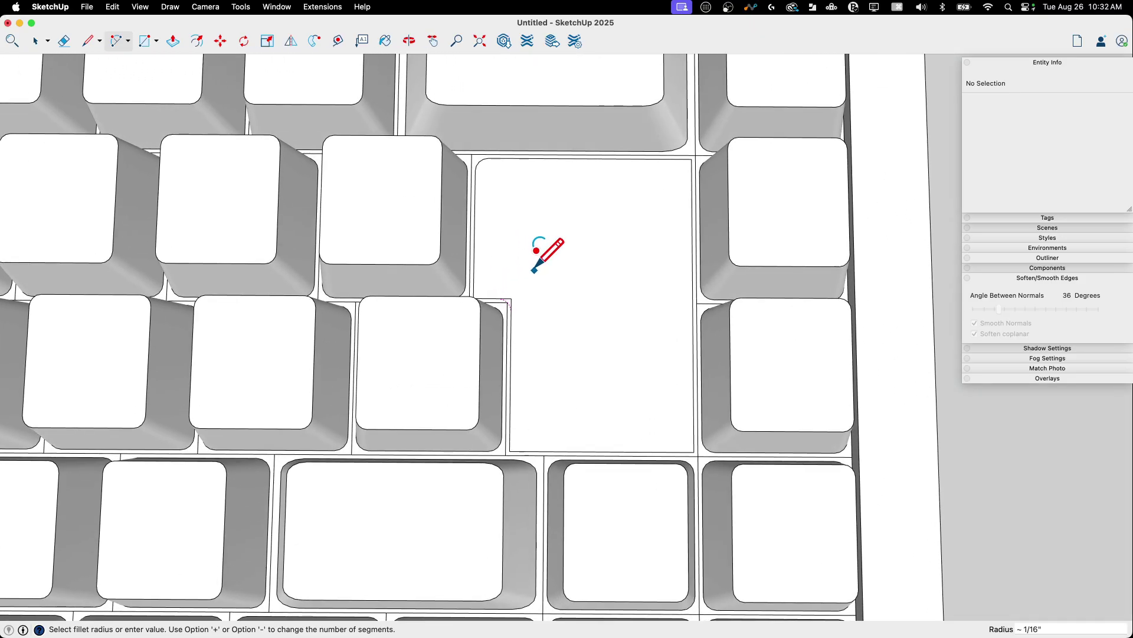
scroll(533, 271, up, 3)
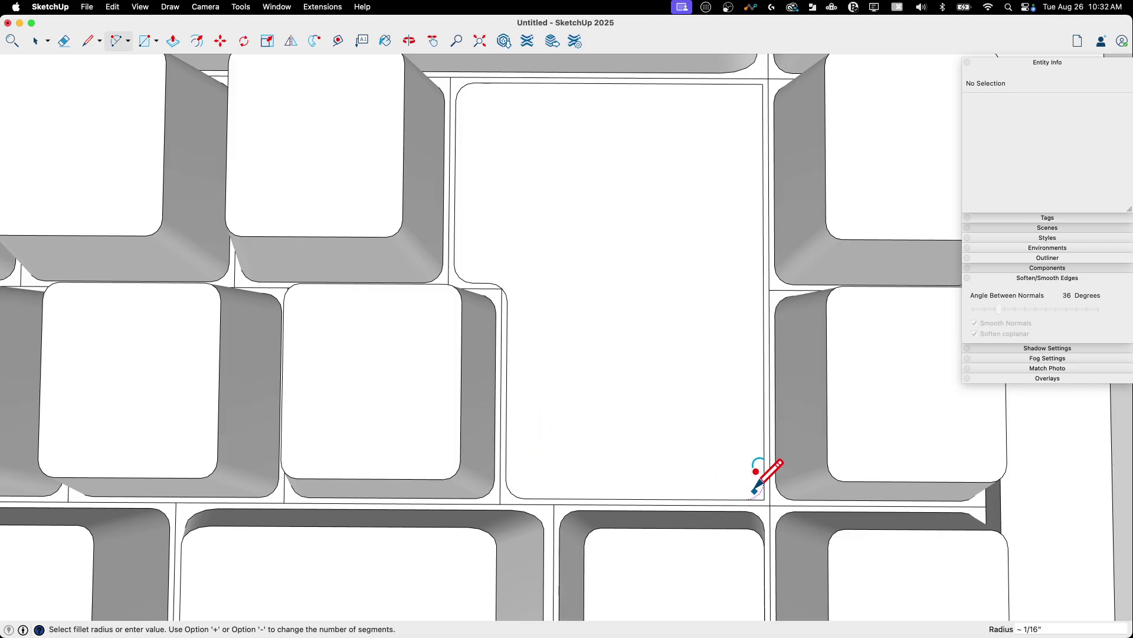
double_click(745, 110)
Pull the rounded L-shaped face up to the height of the neighbouring keys.
key(p)
click(582, 348)
click(452, 316)
scroll(580, 310, down, 5)
key(space)
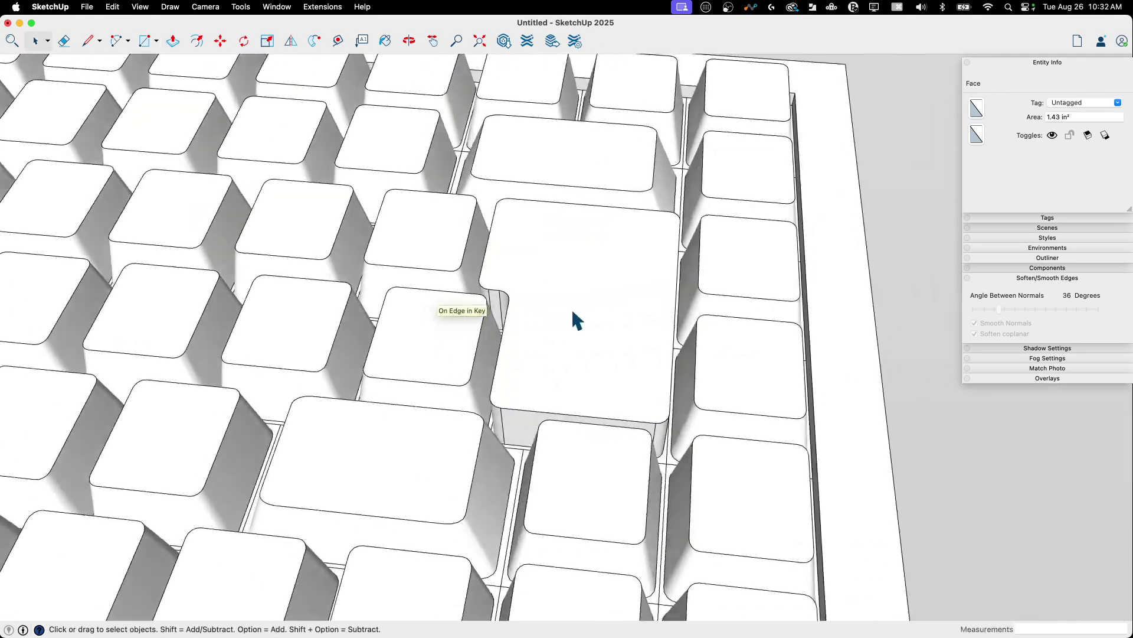
Taper the L-shaped key by scaling its top face to 0.94 along red from the front and about 0.92 along green about center.
click(583, 313)
key(s)
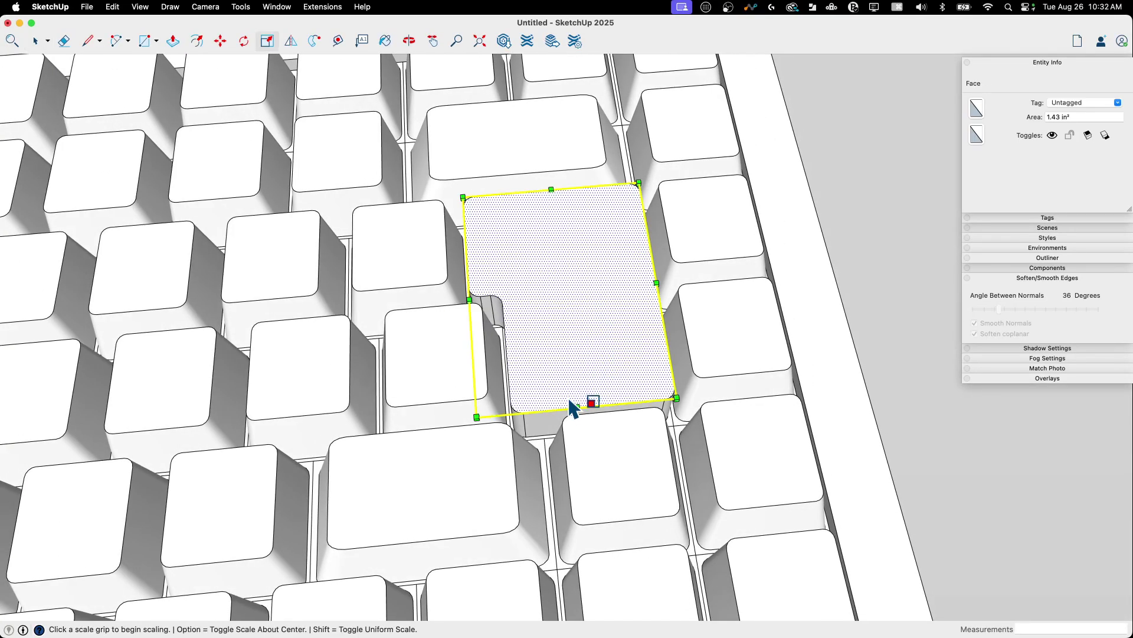
click(577, 407)
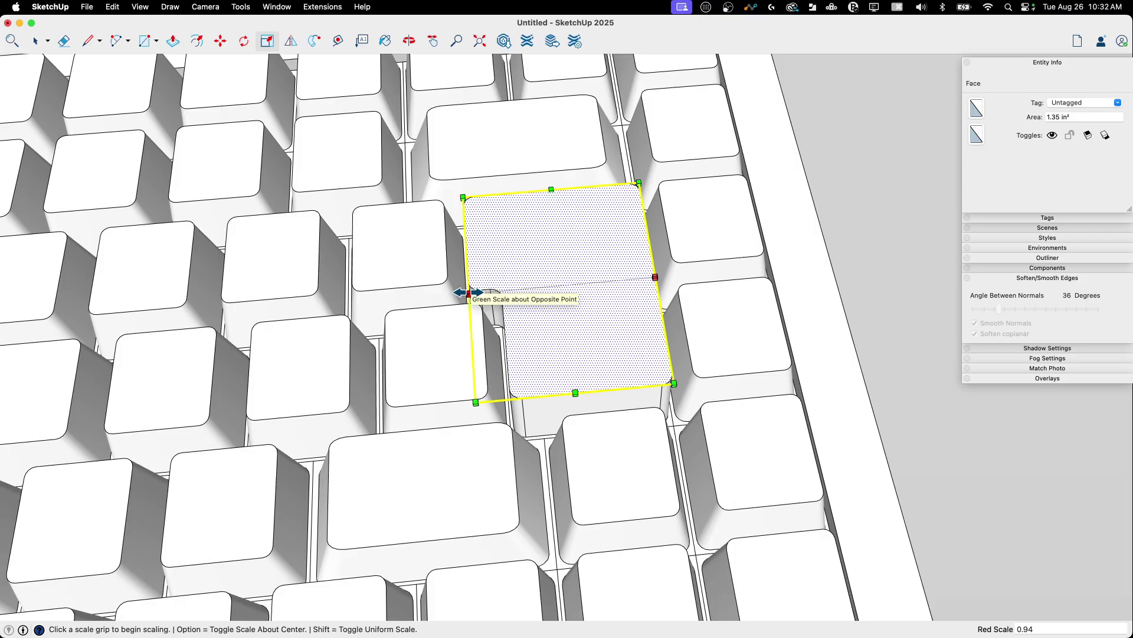
click(468, 292)
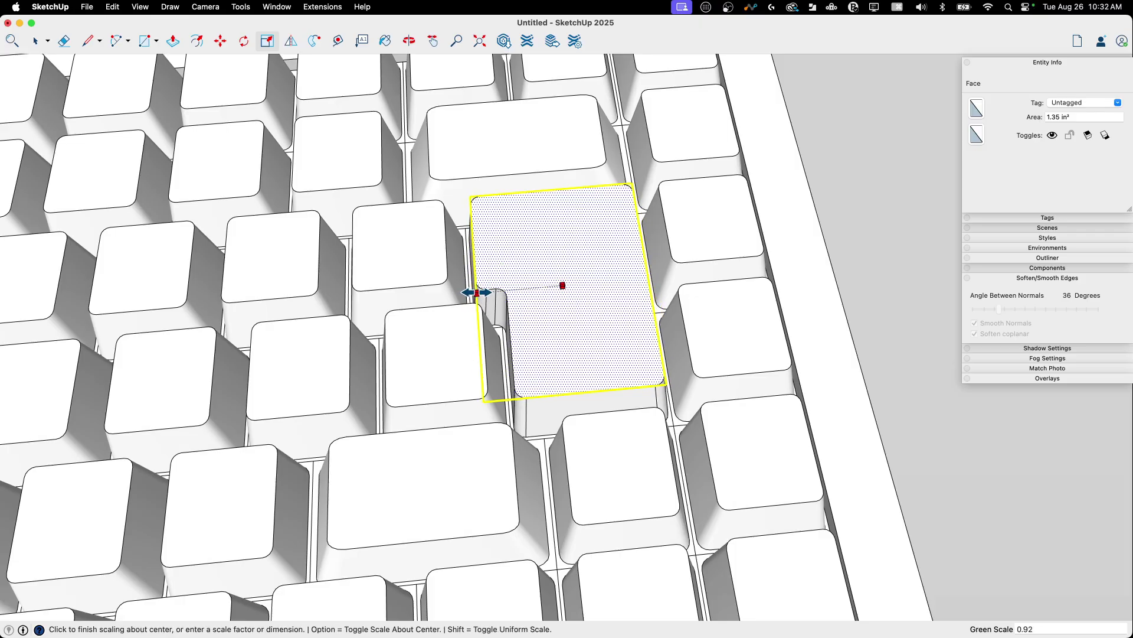
key(space)
Select the frame group and erase the inner outline edge on the keyboard's underside.
click(818, 269)
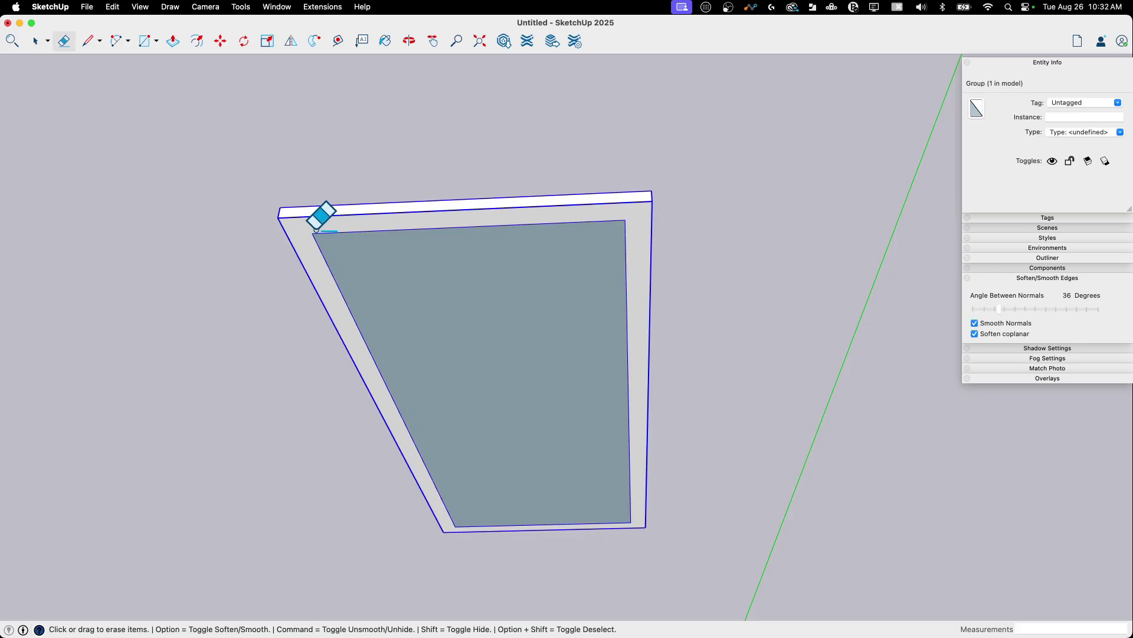
drag(314, 233, 367, 236)
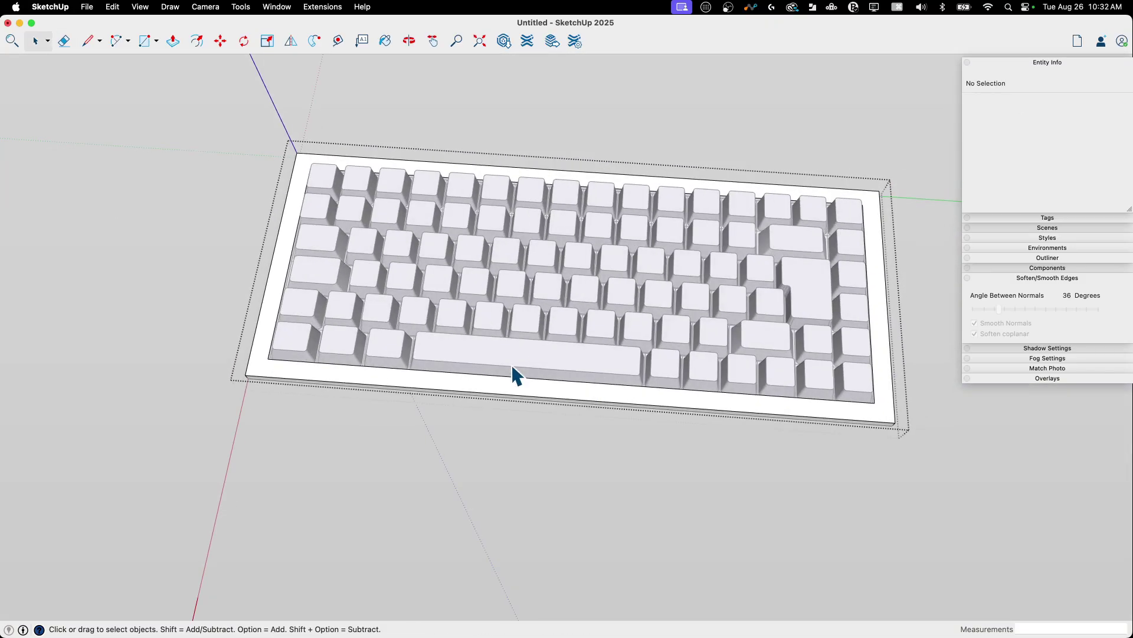
Make the space bar's selected geometry into a group.
right_click(501, 362)
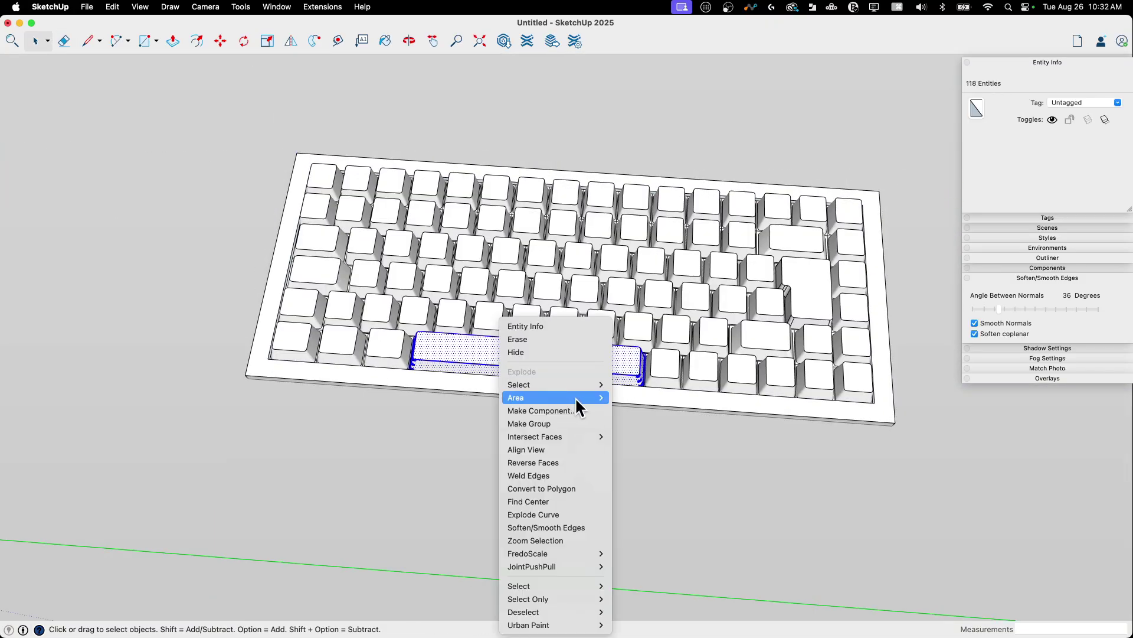
click(562, 423)
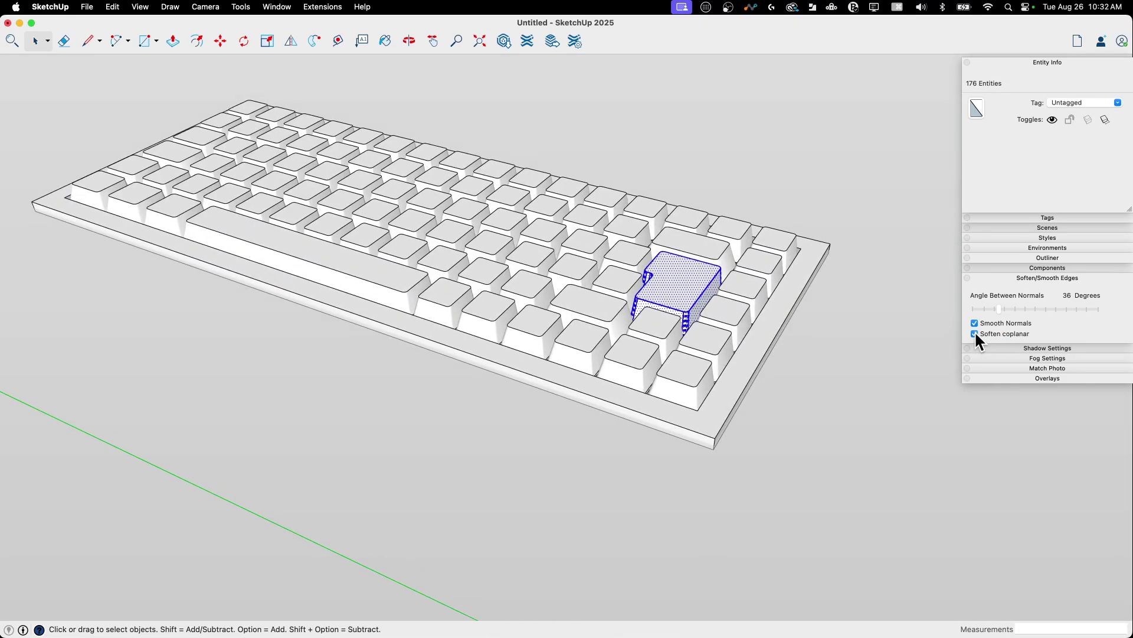
Soften the L-shaped key's edges at 36 degrees with smooth normals and soften coplanar enabled, and make the key a group.
click(975, 333)
click(975, 333)
scroll(645, 290, up, 6)
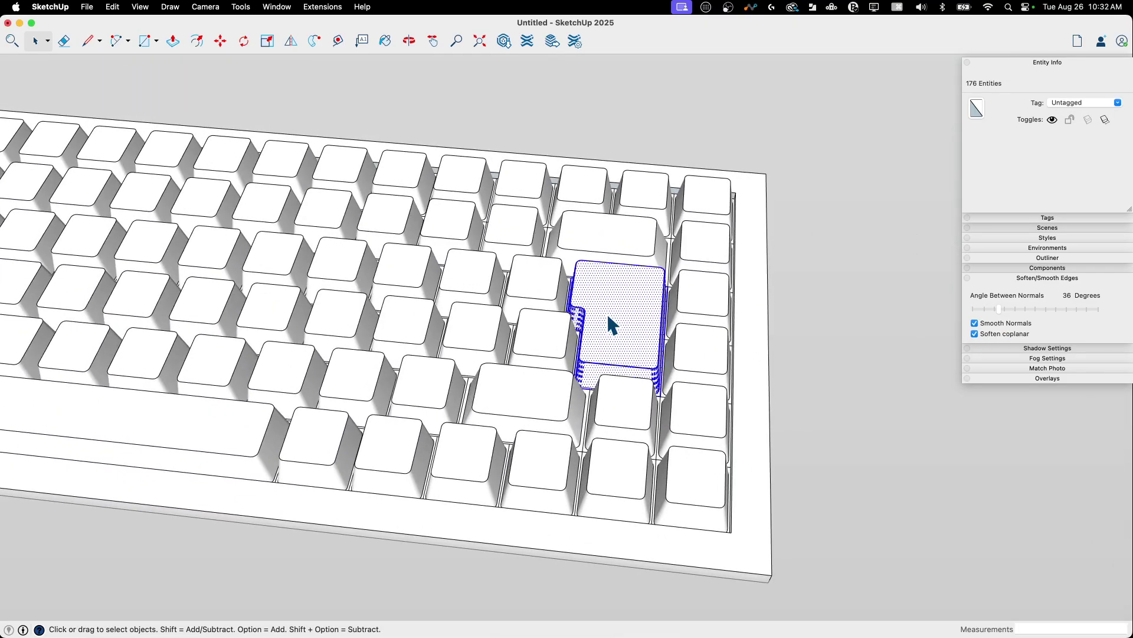
right_click(609, 315)
click(697, 419)
Reopen the top row's first key for component editing and hide similar components.
middle_drag(827, 382, 499, 367)
scroll(379, 303, up, 5)
middle_drag(383, 295, 428, 260)
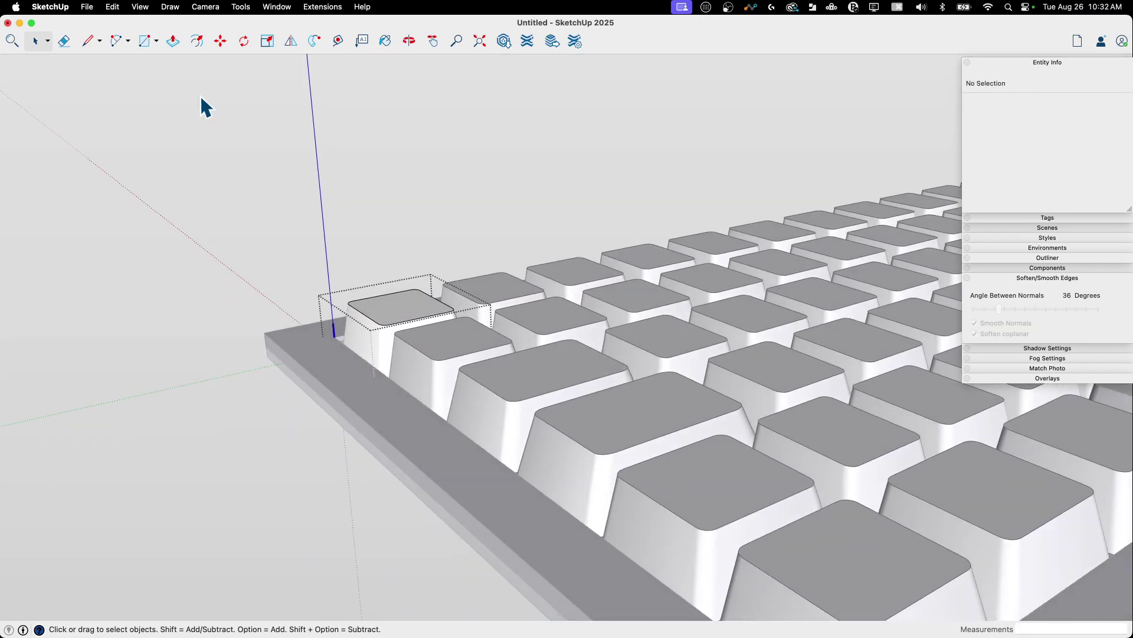
click(140, 8)
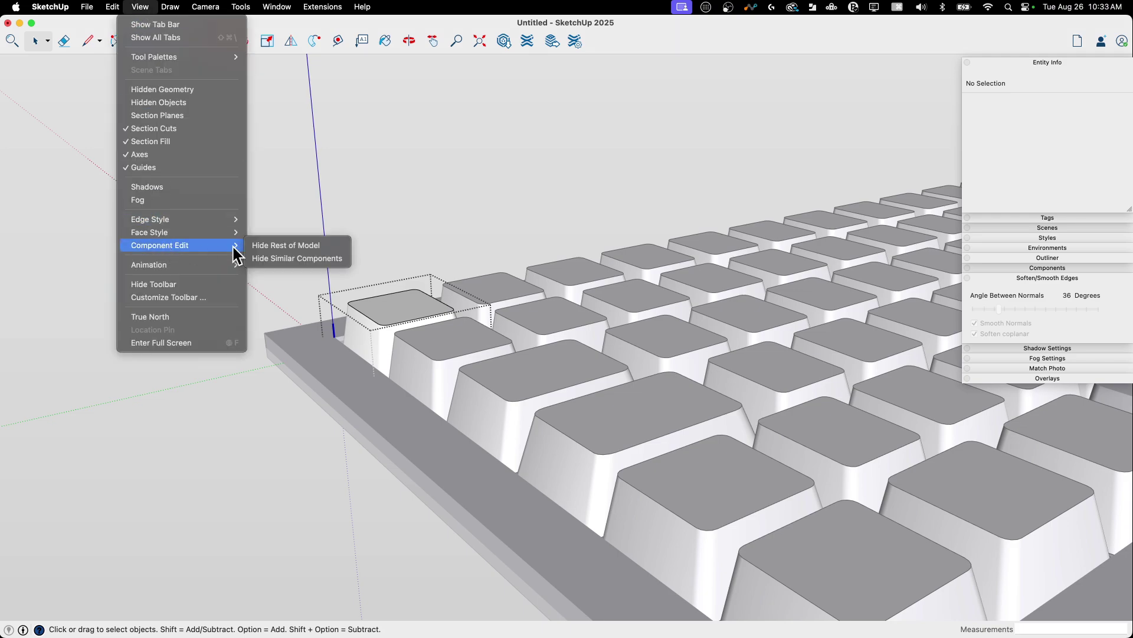
click(289, 258)
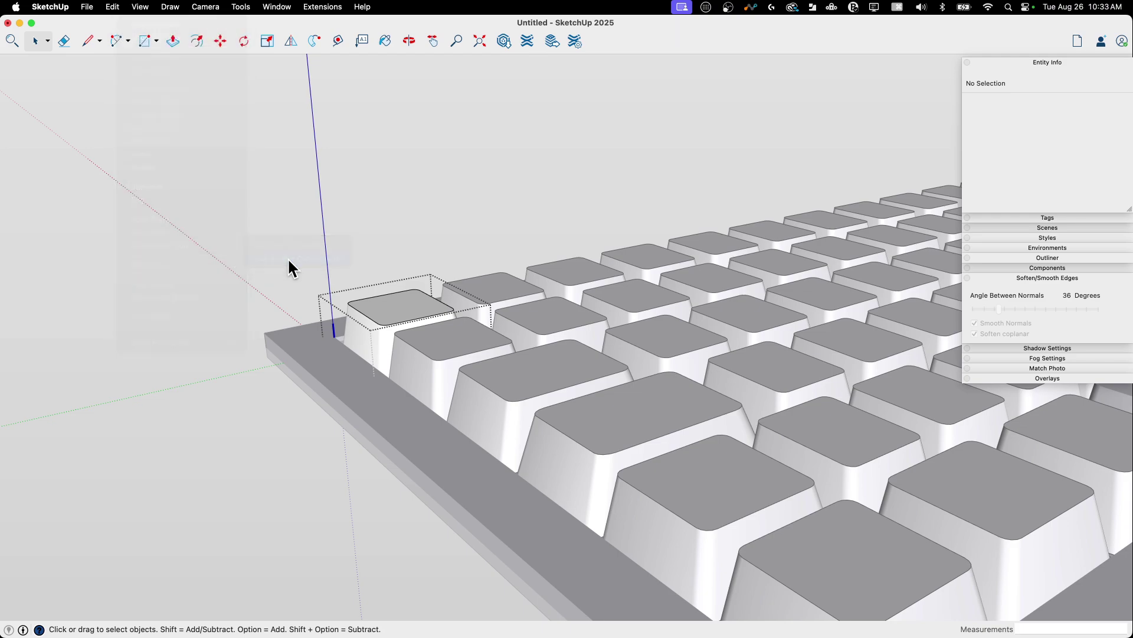
Select all geometry of the isolated key and make it a group inside the component.
middle_drag(289, 261, 370, 220)
scroll(395, 335, up, 4)
middle_drag(395, 335, 382, 199)
middle_drag(399, 289, 398, 336)
click(400, 342)
triple_click(399, 342)
right_click(397, 337)
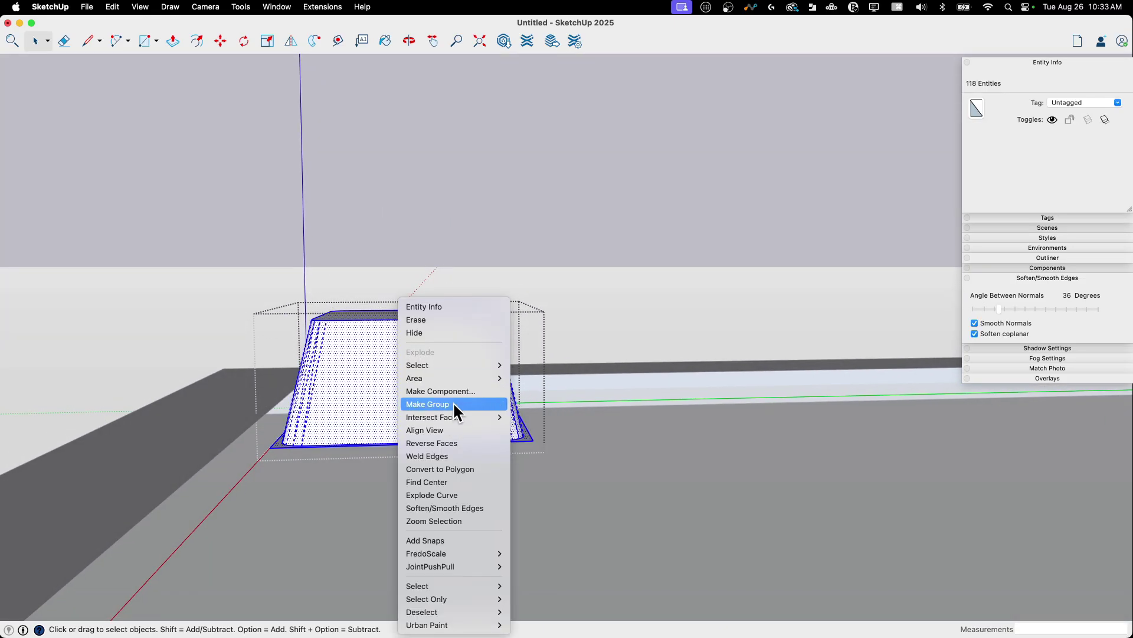
click(453, 403)
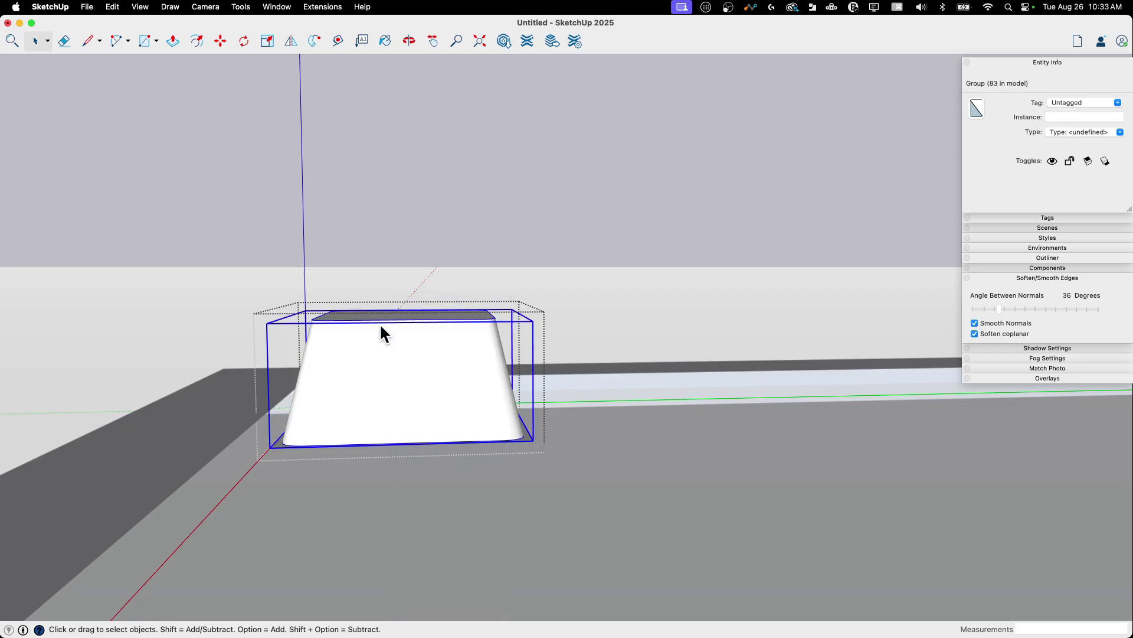
Draw a vertical circle of about 1" radius centred on the midpoint of the key's front top edge.
middle_drag(380, 321, 392, 319)
key(c)
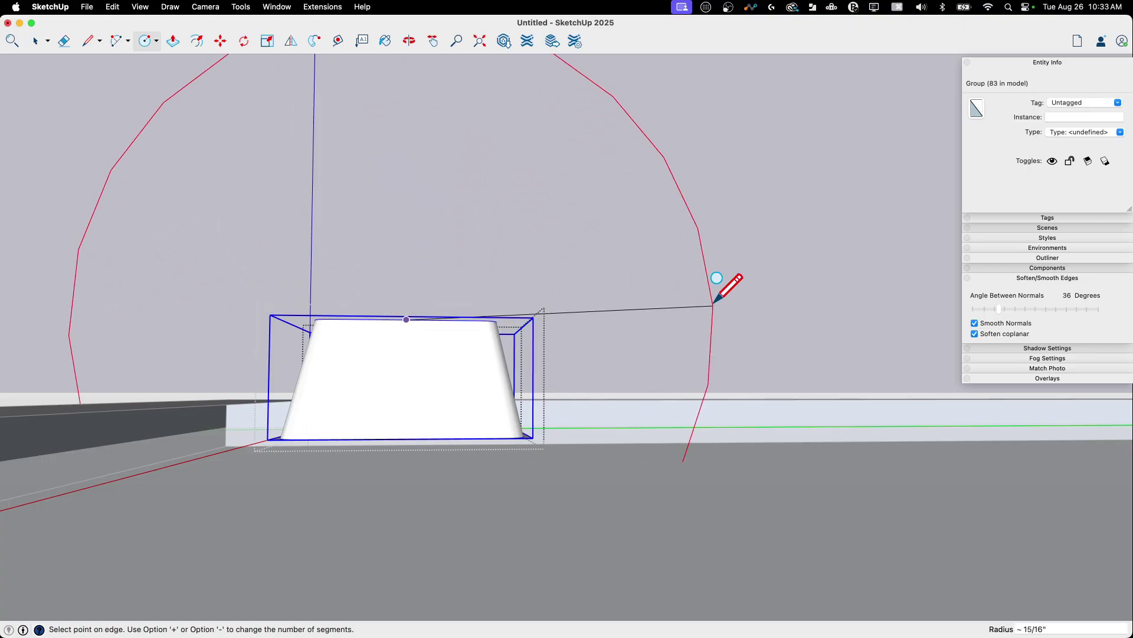
click(727, 305)
scroll(728, 304, down, 3)
key(space)
middle_drag(725, 307, 661, 335)
click(603, 365)
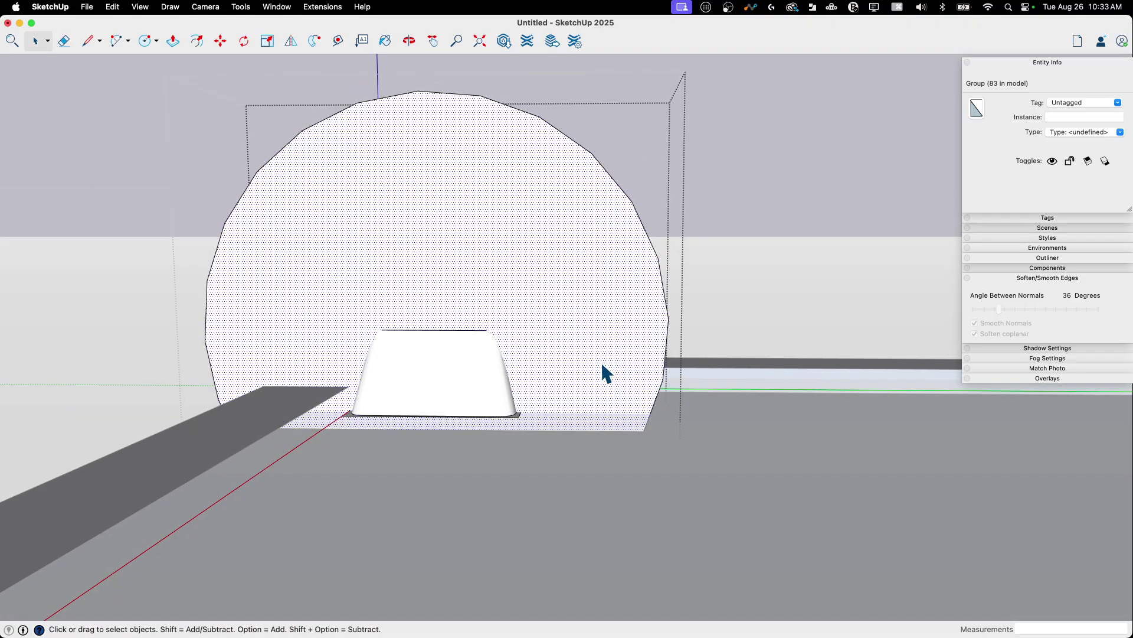
Move the circular face up about 15/16" so its lower arc dips slightly below the key's top.
click(602, 375)
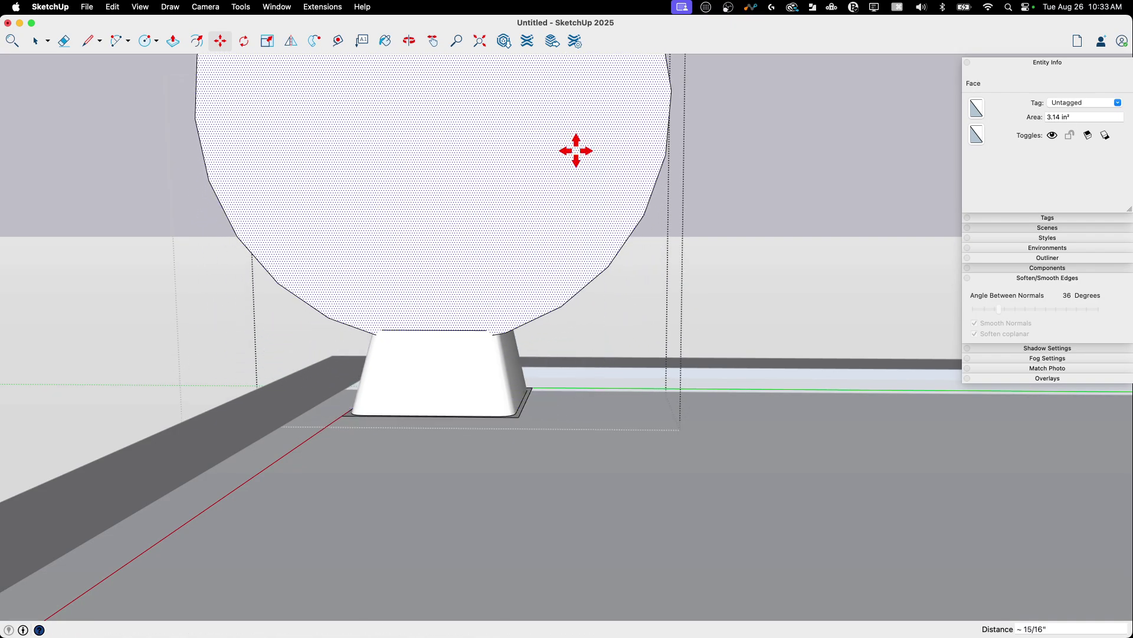
click(576, 150)
middle_drag(577, 151, 380, 278)
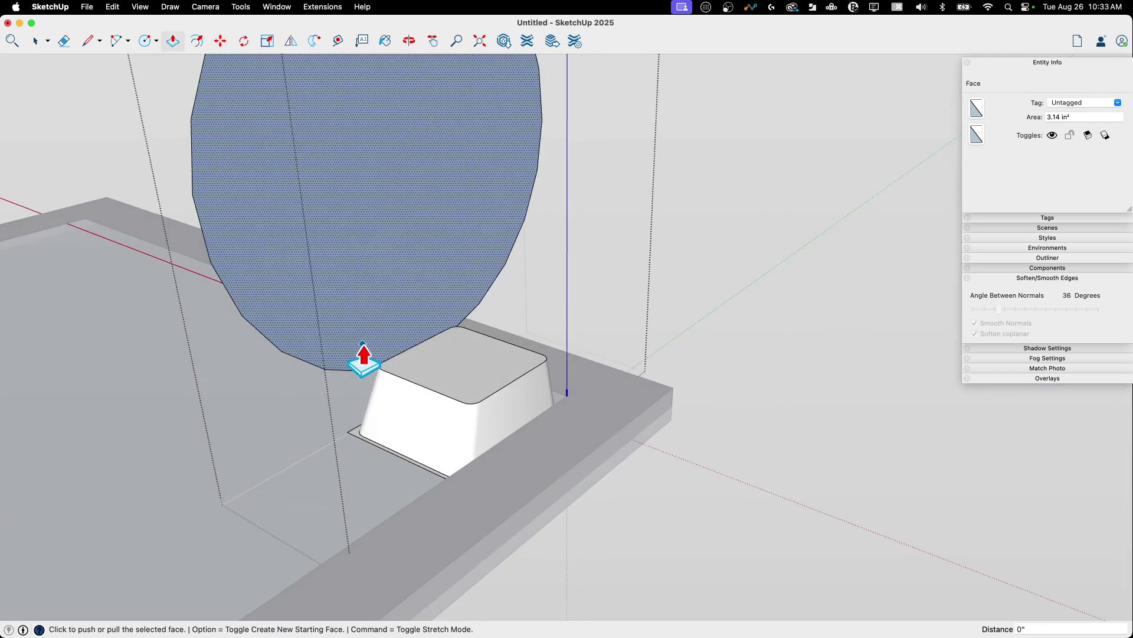
Extrude the circle about 1 11/16" across the key into a cylinder, and pull its opposite face out past the key.
click(353, 273)
click(698, 371)
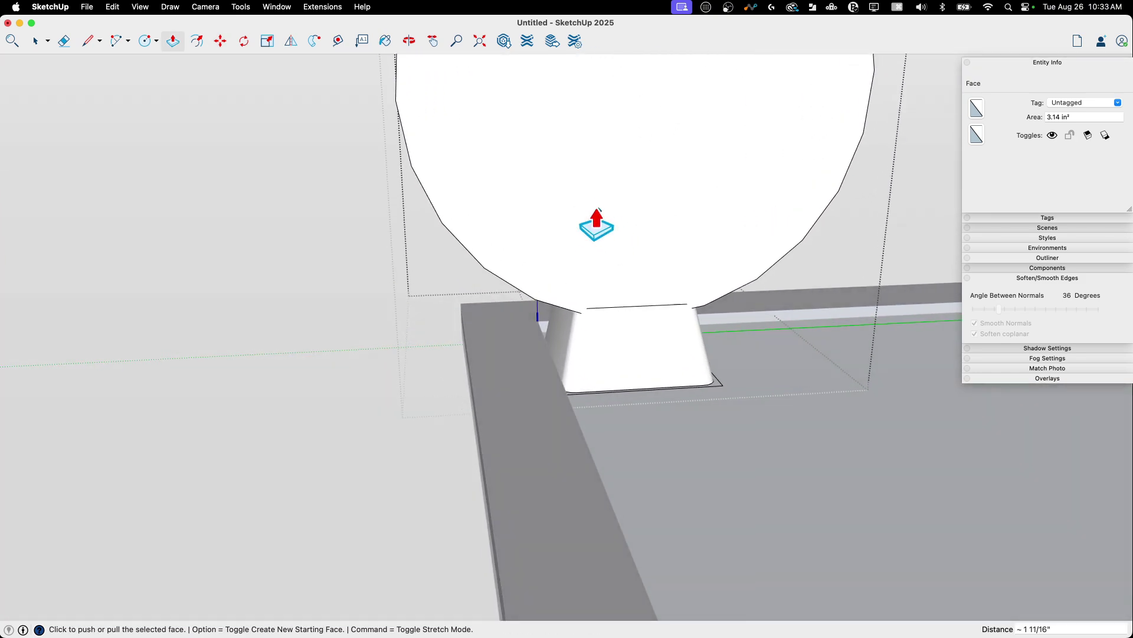
click(597, 222)
middle_drag(599, 248, 636, 343)
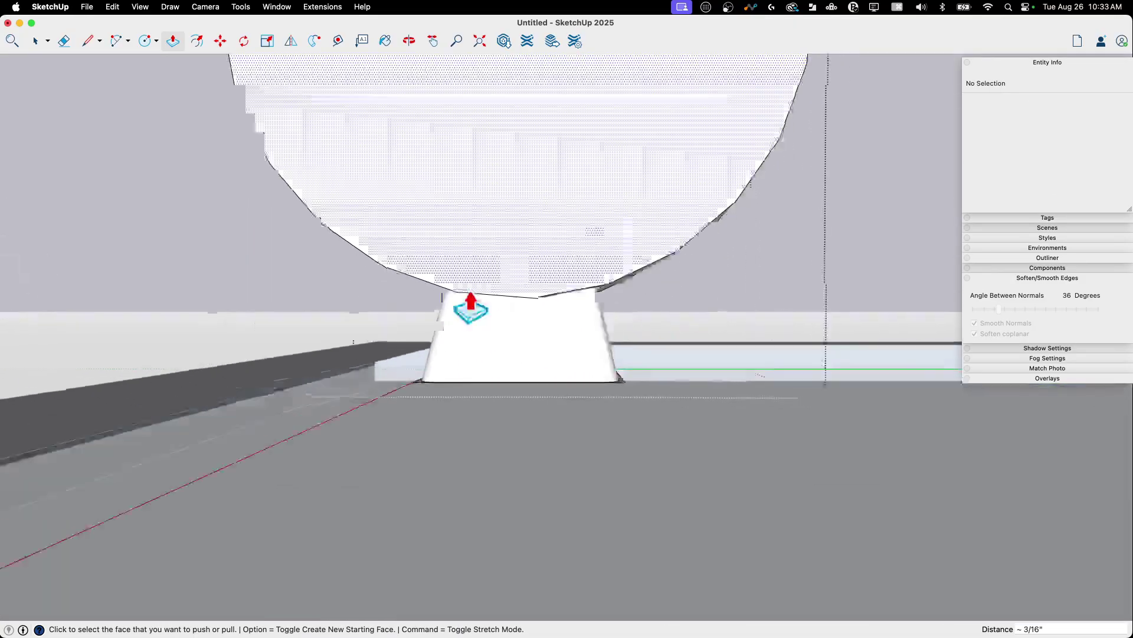
Select the whole cylinder and move it about 1/16" sideways, aligning its lowest point with the middle of the key's base.
key(space)
click(531, 230)
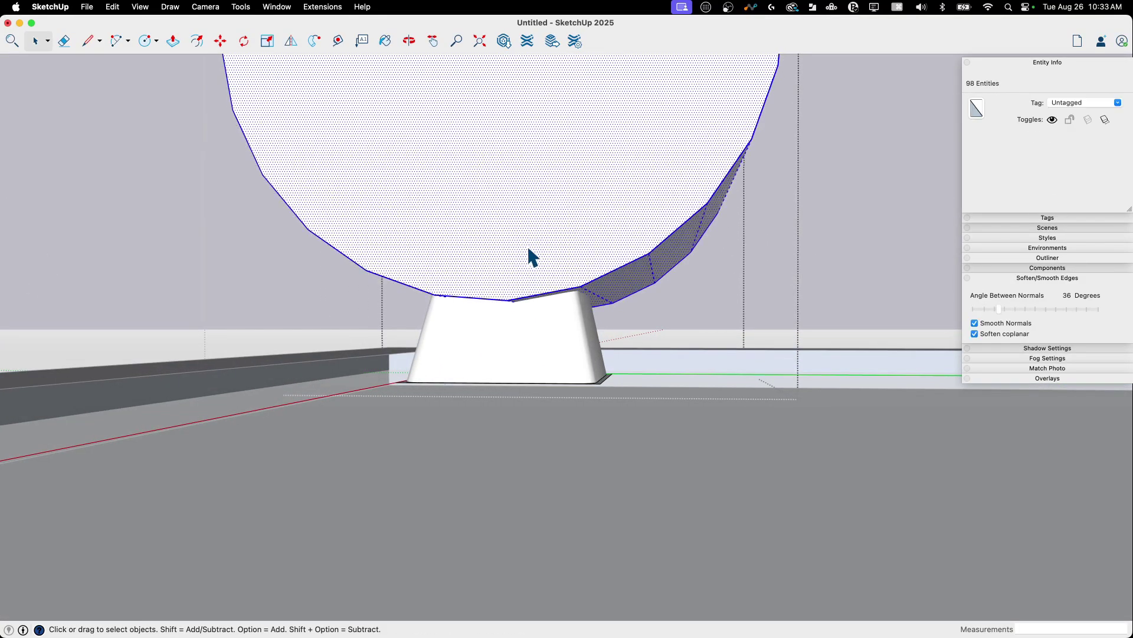
middle_drag(533, 257, 524, 241)
key(m)
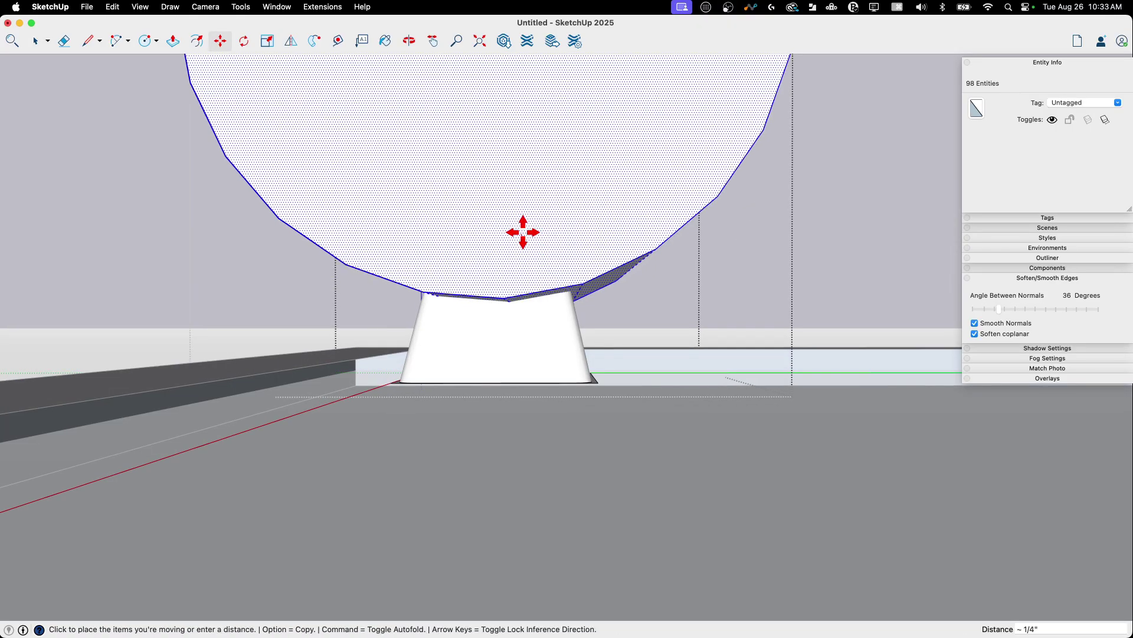
middle_drag(578, 283, 498, 350)
click(503, 334)
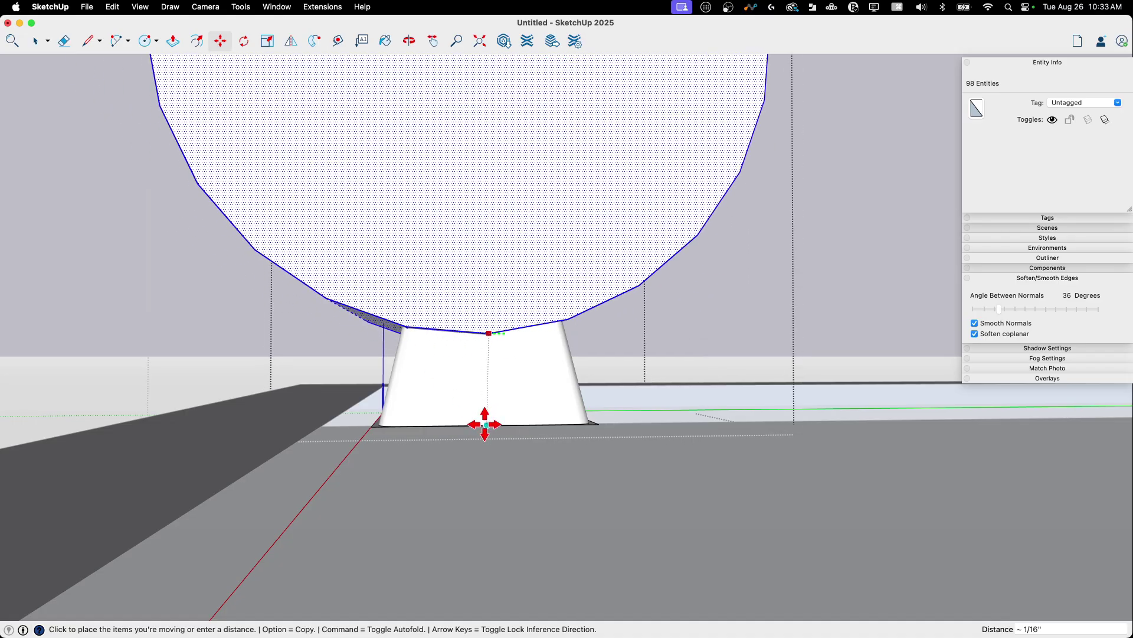
click(523, 417)
key(space)
scroll(614, 384, down, 3)
middle_drag(614, 384, 568, 389)
scroll(516, 322, up, 5)
middle_drag(517, 315, 531, 208)
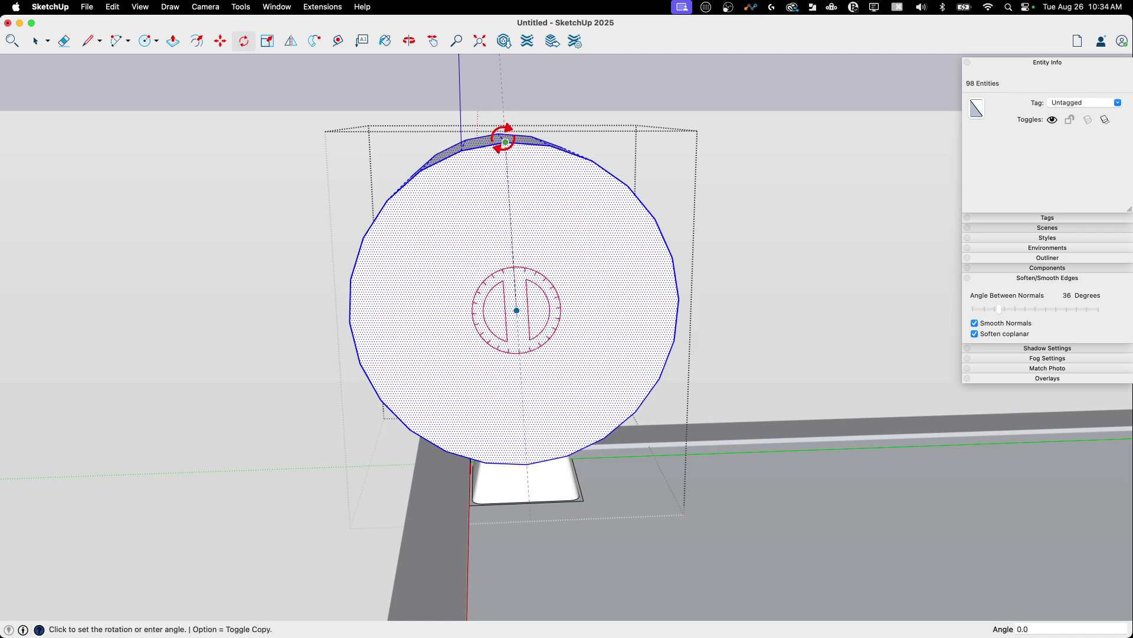
key(space)
click(728, 239)
middle_drag(728, 239, 604, 343)
scroll(606, 286, down, 8)
Reselect the entire cylinder and shift it about 1/16" along the green axis to centre it over the key.
double_click(529, 384)
scroll(592, 290, up, 8)
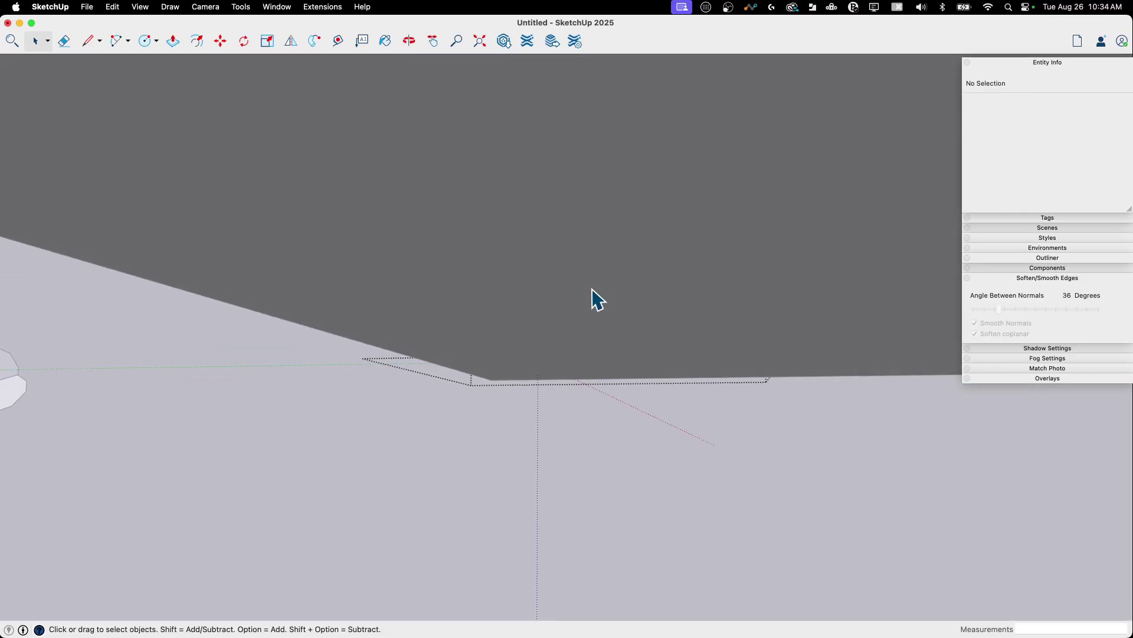
scroll(592, 290, down, 3)
scroll(593, 291, up, 4)
double_click(590, 326)
key(m)
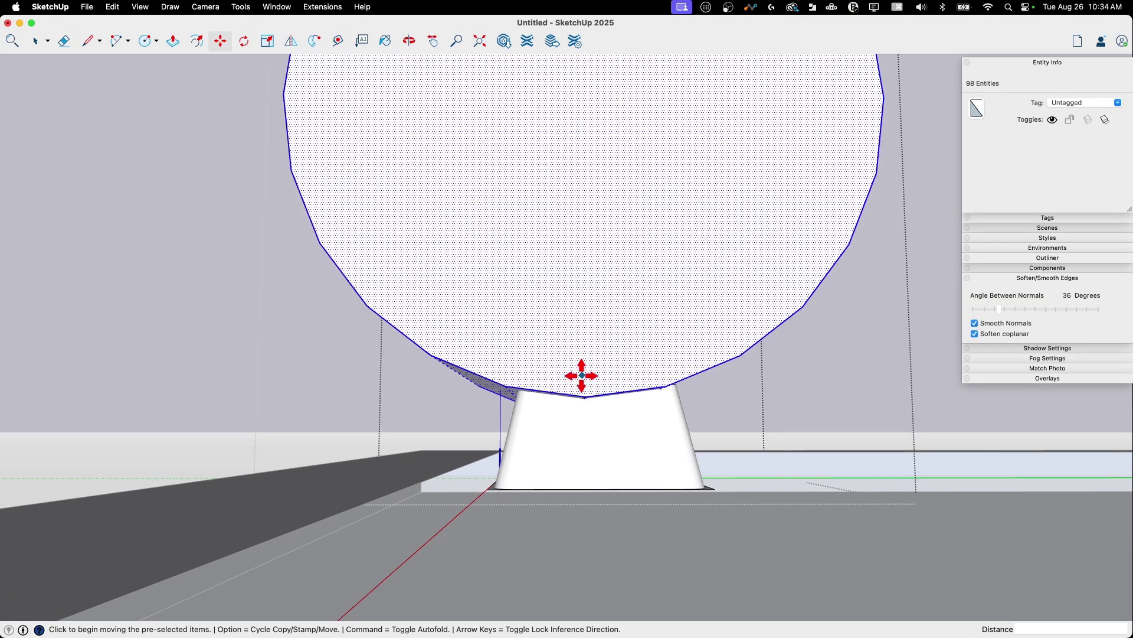
click(586, 397)
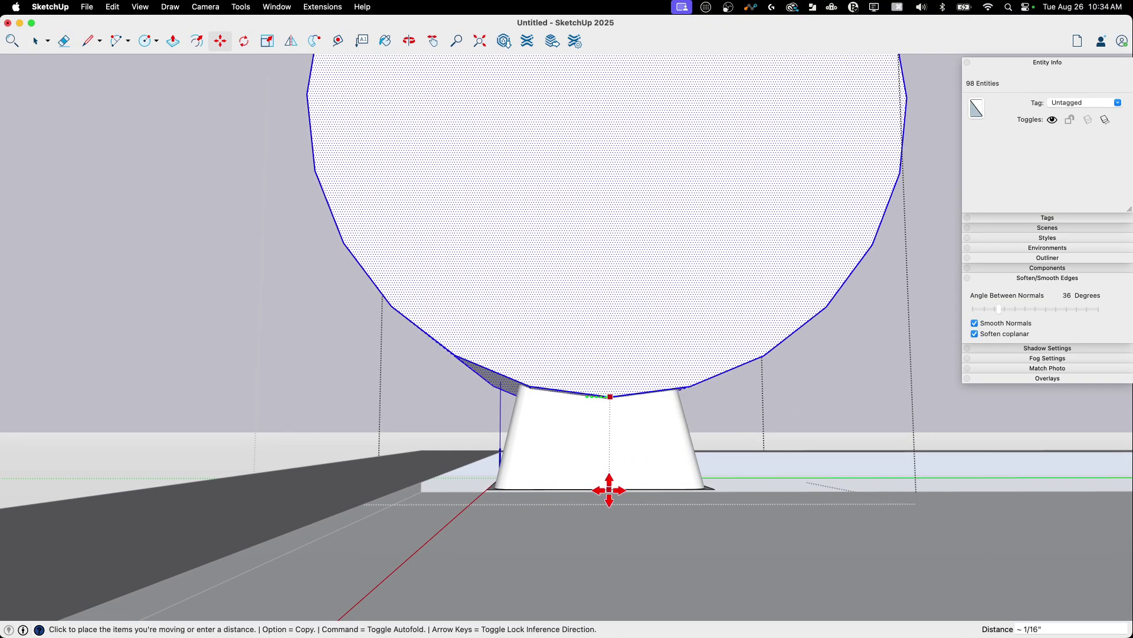
key(space)
Examine from several sides how the cylinder overlaps the top of the key group.
middle_drag(618, 379, 622, 435)
click(622, 435)
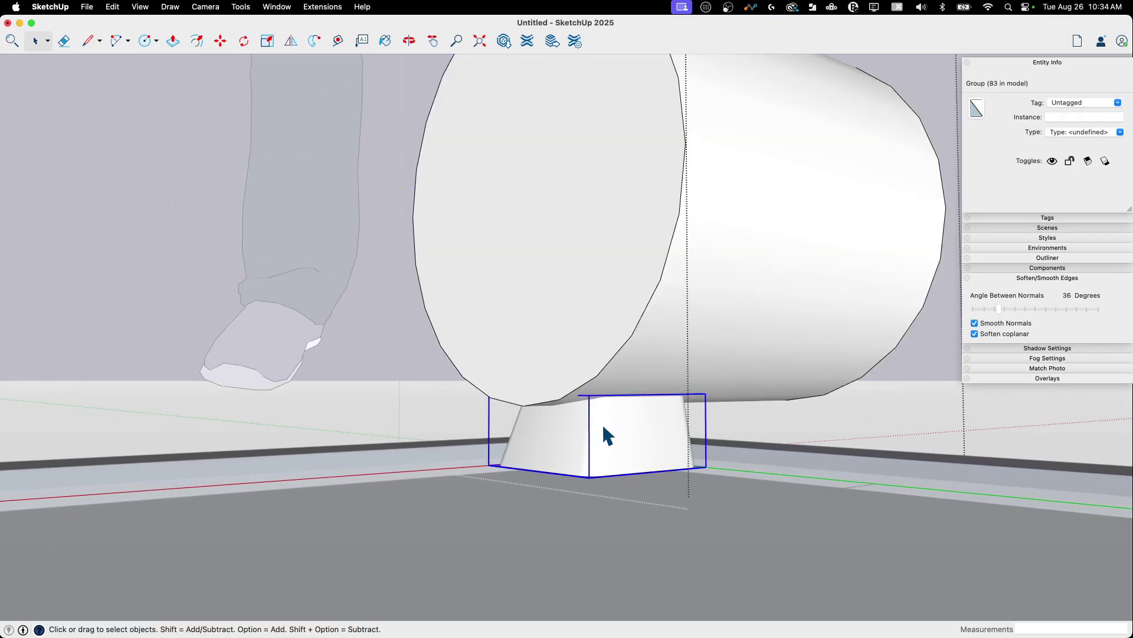
middle_drag(608, 428, 655, 434)
double_click(597, 321)
scroll(620, 403, down, 8)
triple_click(654, 286)
scroll(696, 402, up, 6)
middle_drag(726, 396, 352, 300)
click(670, 406)
double_click(667, 401)
triple_click(312, 278)
middle_drag(461, 407, 494, 465)
scroll(435, 418, up, 5)
scroll(494, 465, up, 3)
click(436, 344)
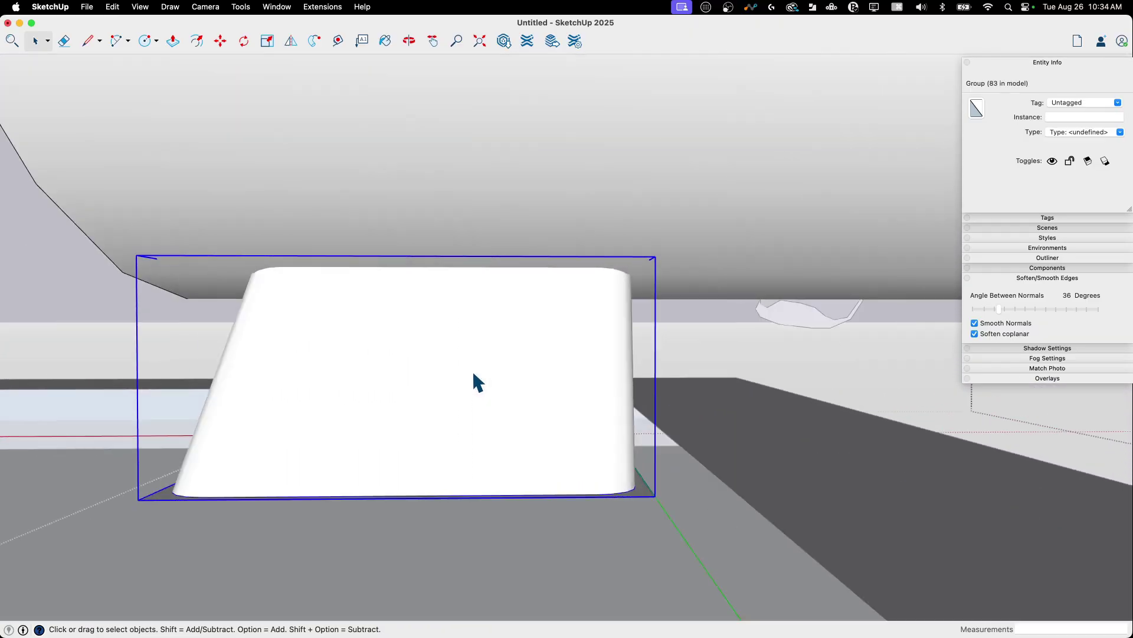
Open the tapered key's group for editing beneath the cylinder.
middle_drag(472, 369, 526, 369)
right_click(527, 360)
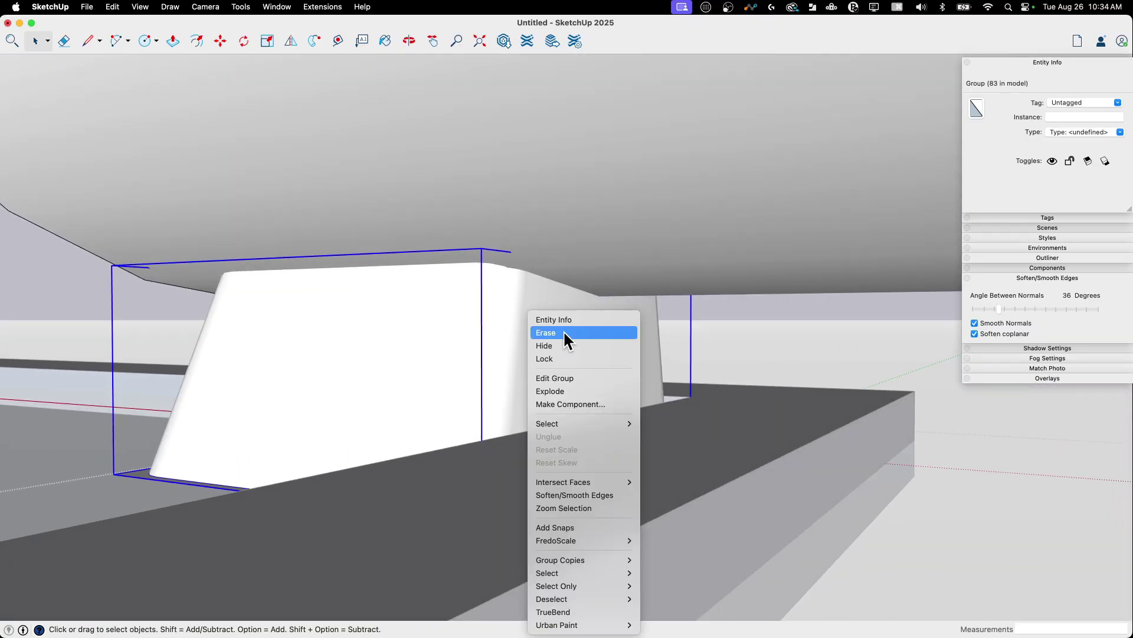
click(569, 383)
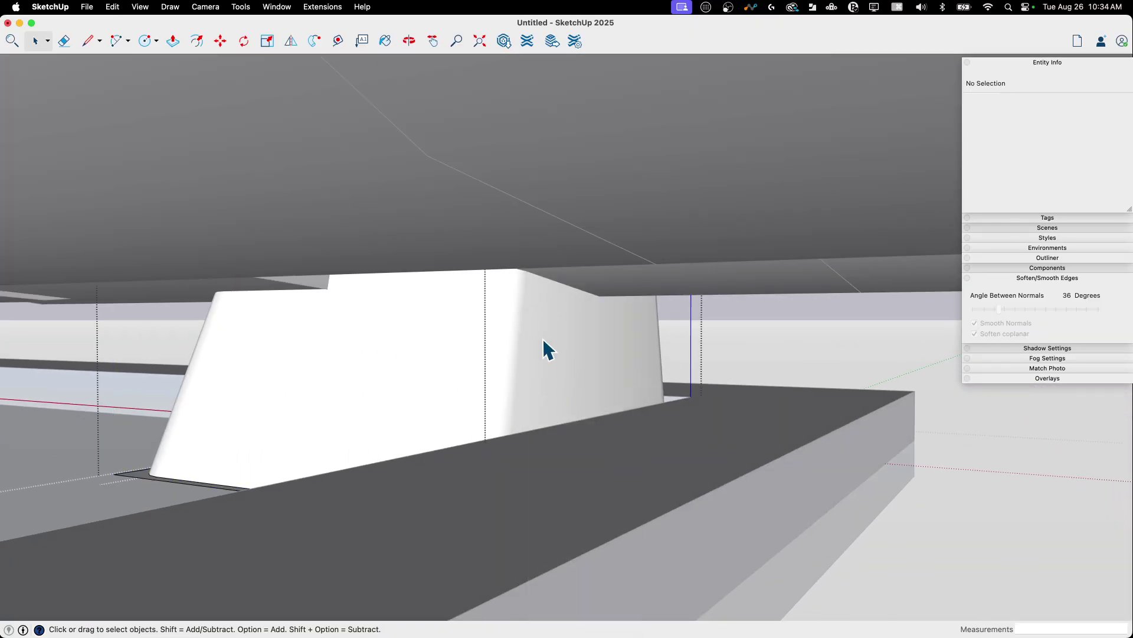
middle_drag(532, 342, 216, 135)
scroll(306, 172, down, 5)
scroll(589, 237, down, 6)
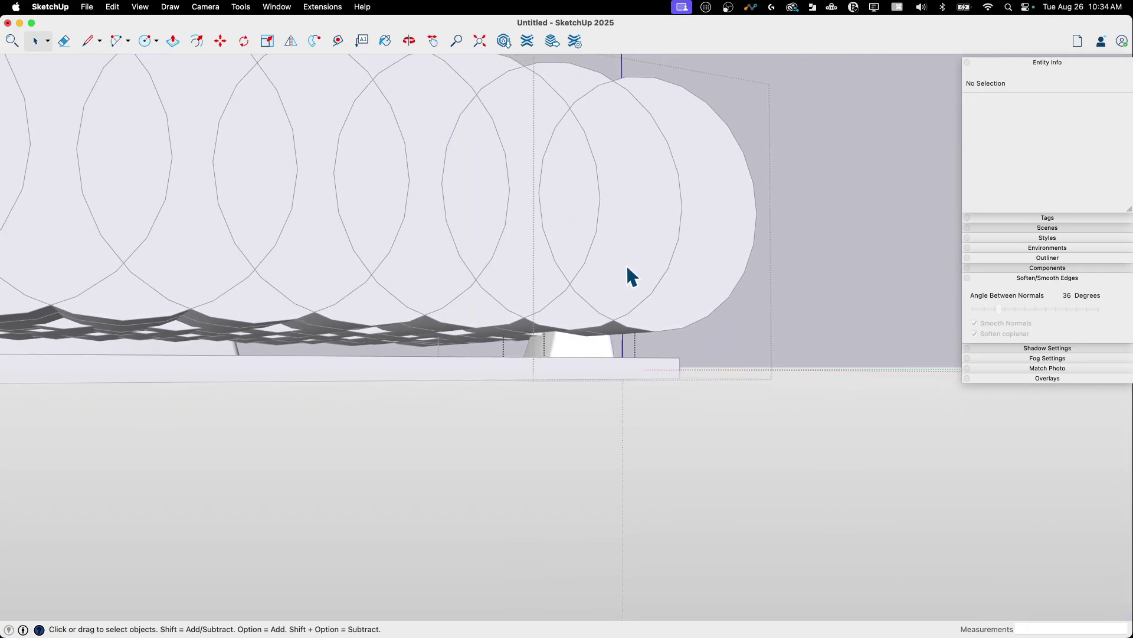
Hide the rest of the model during component editing to isolate the key.
click(86, 8)
mouse_move(112, 10)
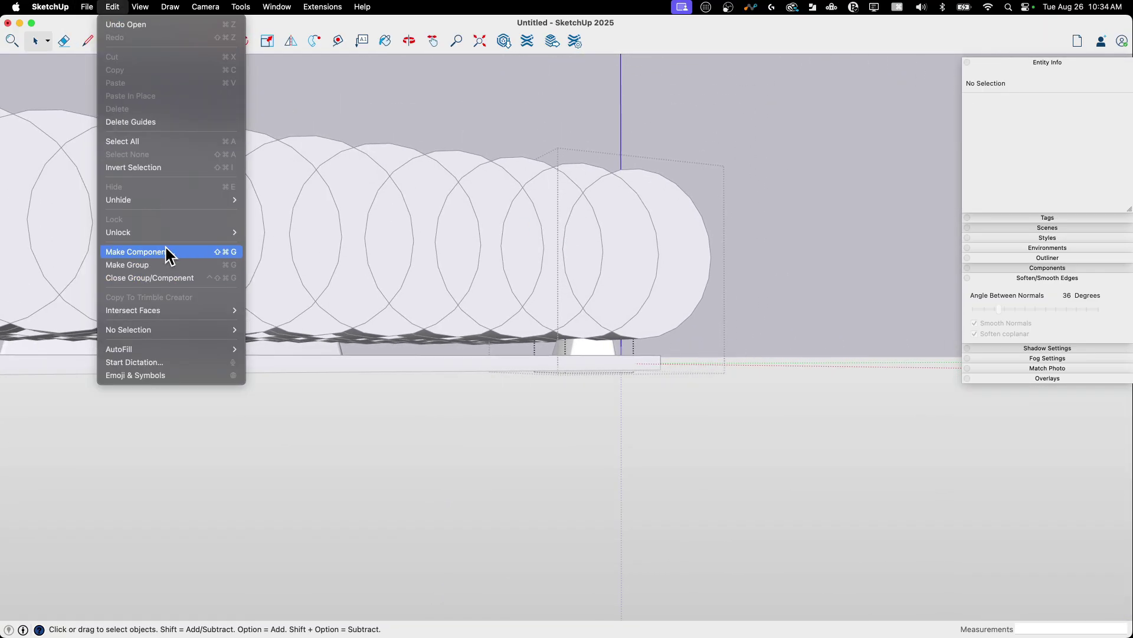
mouse_move(148, 12)
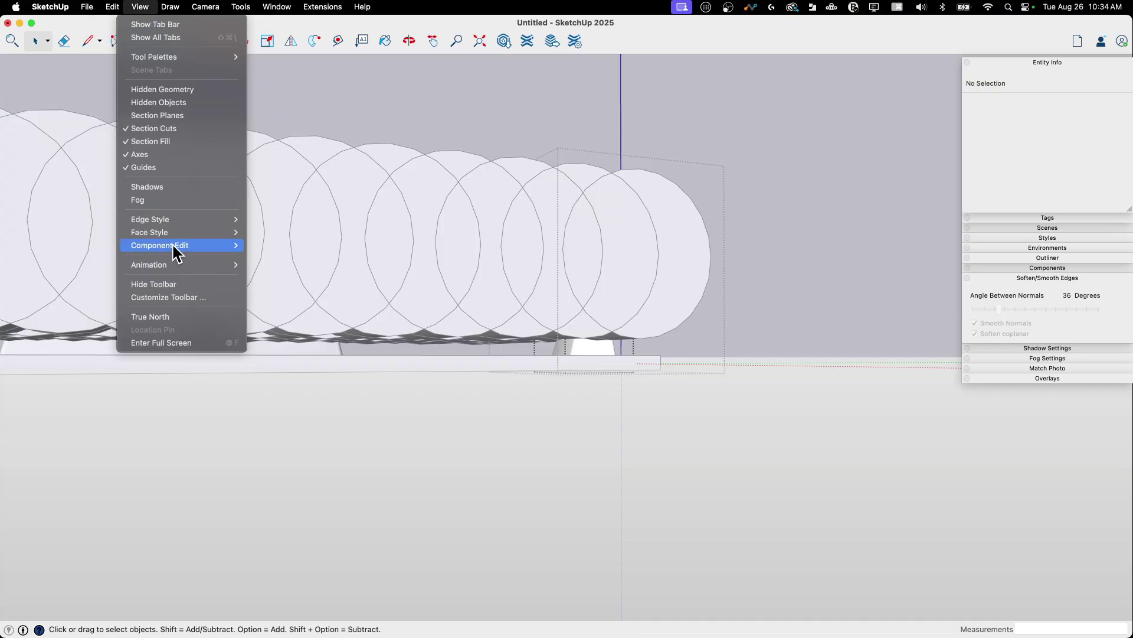
mouse_move(173, 247)
click(278, 250)
scroll(539, 213, down, 5)
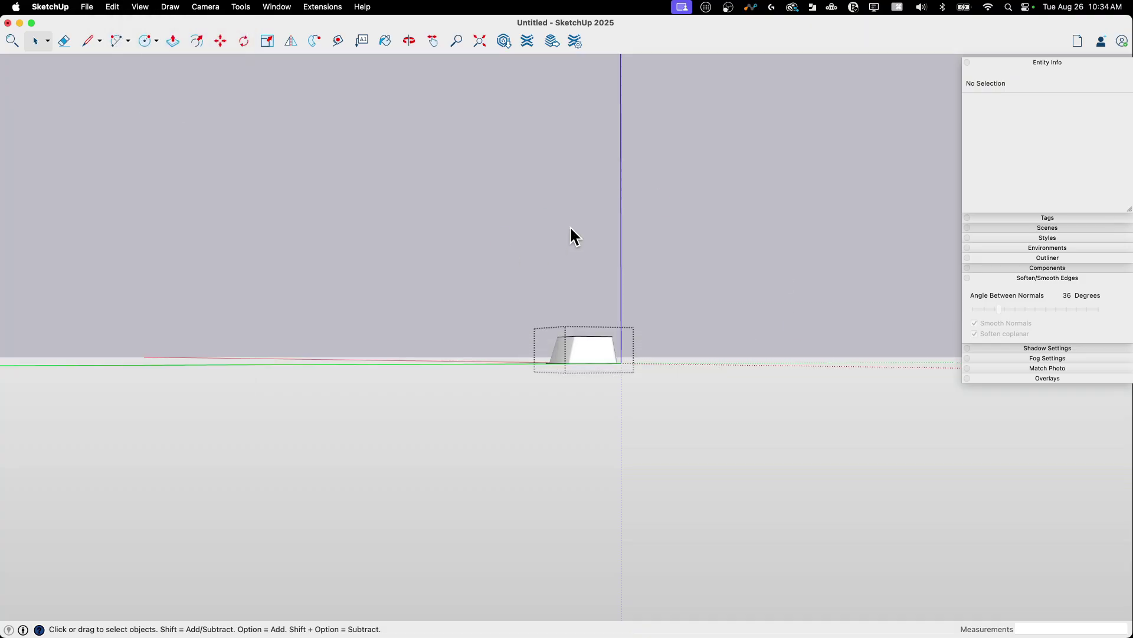
Try to cut the cylinder's outline into the key by selecting its geometry and intersecting faces with the model.
middle_drag(539, 214, 495, 319)
scroll(496, 318, up, 3)
middle_drag(525, 357, 461, 259)
key(super+a)
middle_drag(745, 350, 718, 232)
drag(732, 235, 357, 303)
right_click(553, 317)
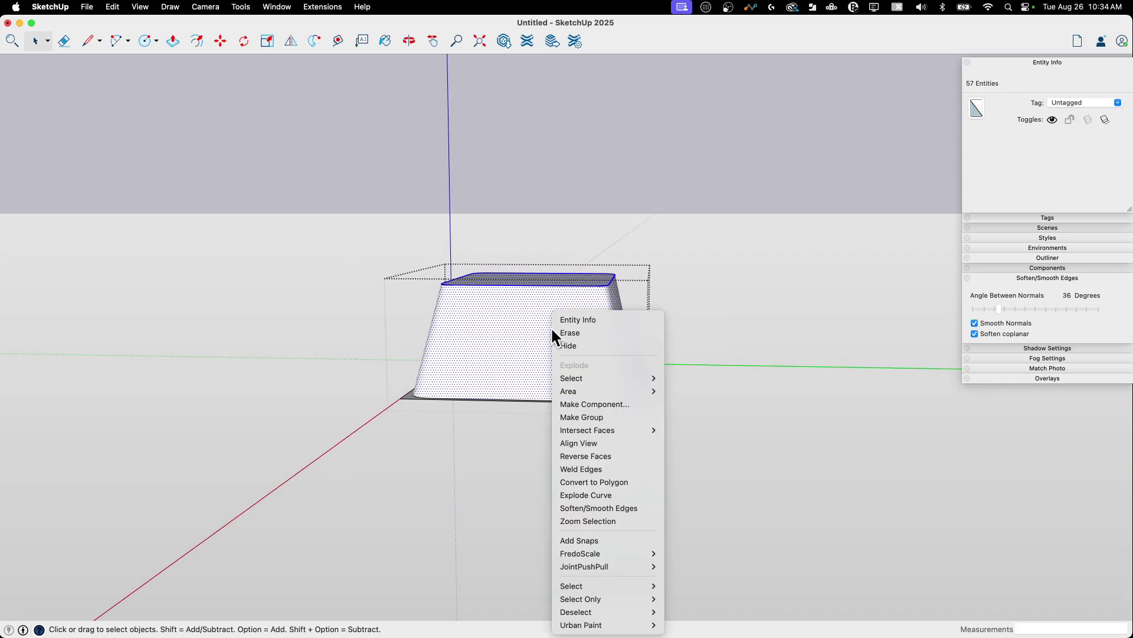
mouse_move(640, 430)
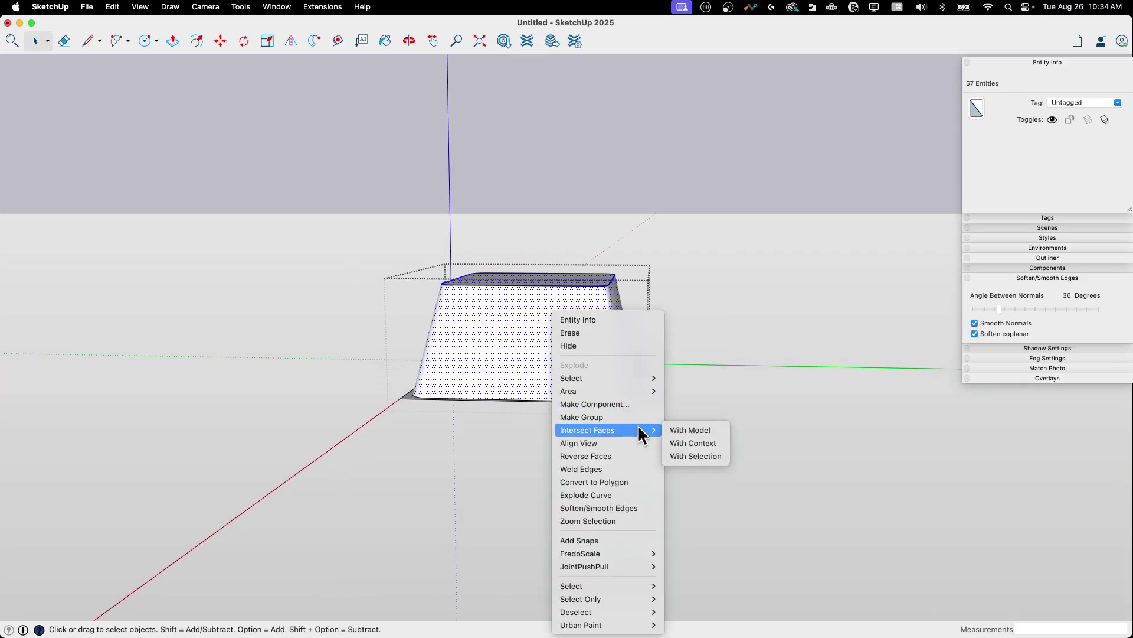
click(685, 429)
scroll(575, 331, up, 5)
scroll(479, 326, up, 5)
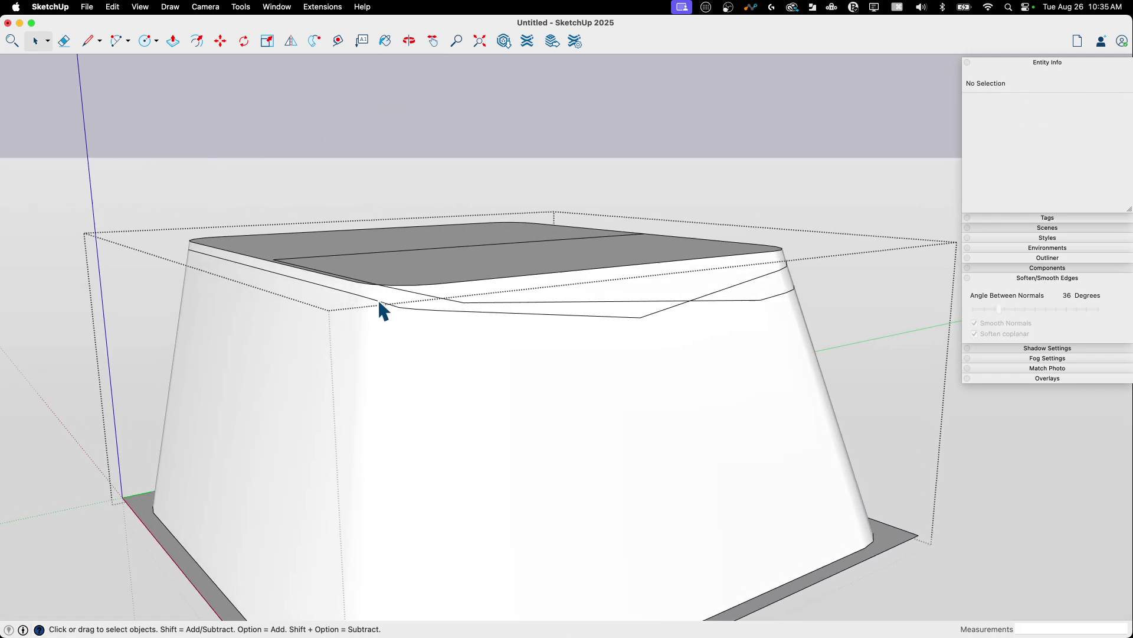
middle_drag(462, 334, 544, 306)
scroll(644, 364, down, 5)
scroll(641, 324, down, 5)
Erase the rectangular edges around the key's base to remove the surrounding flat rim.
middle_drag(422, 328, 718, 335)
scroll(618, 297, up, 5)
scroll(522, 287, up, 5)
middle_drag(494, 402, 471, 473)
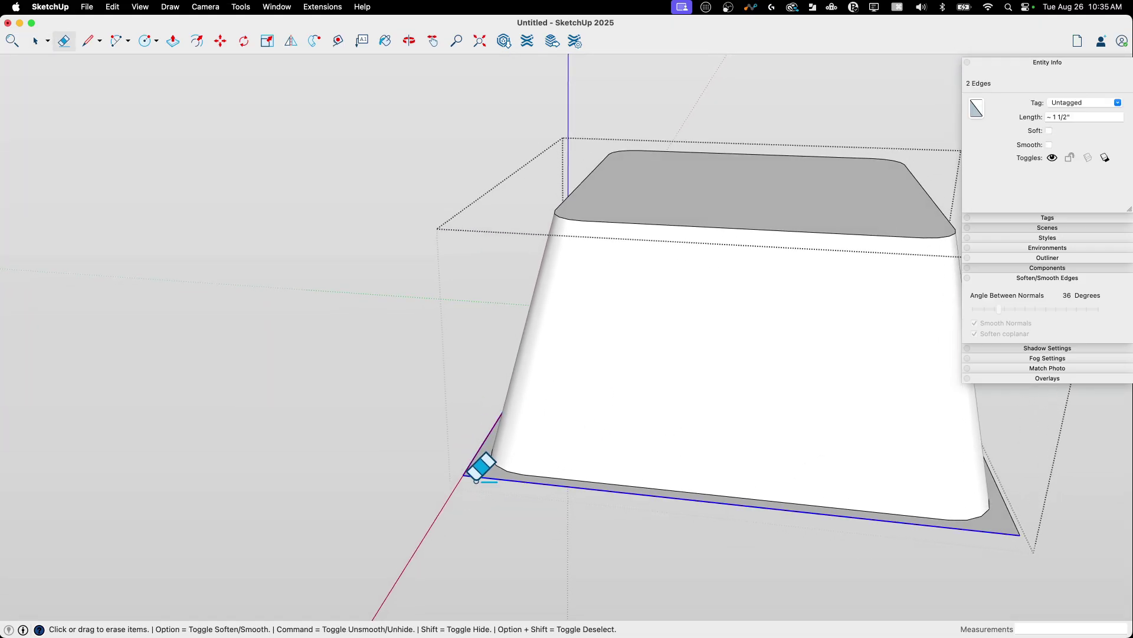
drag(476, 481, 478, 484)
mouse_move(479, 489)
middle_down()
mouse_move(537, 509)
mouse_move(764, 522)
middle_up()
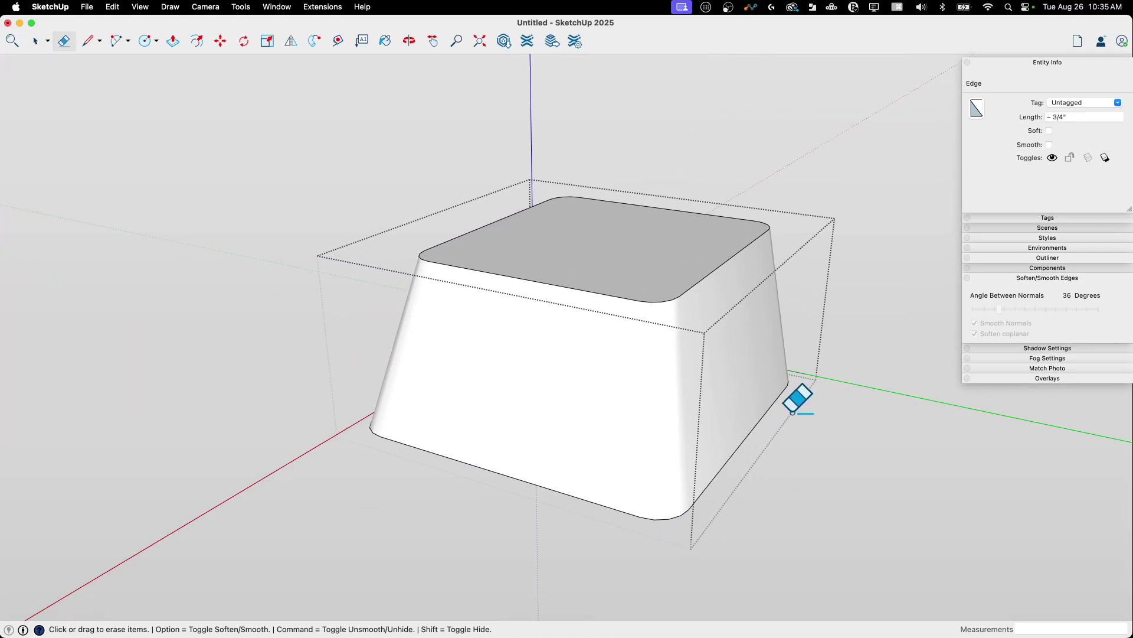
Close the key's open underside by tracing a base edge with the Line tool, and leave the group.
middle_drag(795, 399, 571, 390)
scroll(566, 405, up, 3)
key(l)
key(Escape)
middle_drag(514, 359, 732, 391)
key(space)
click(731, 387)
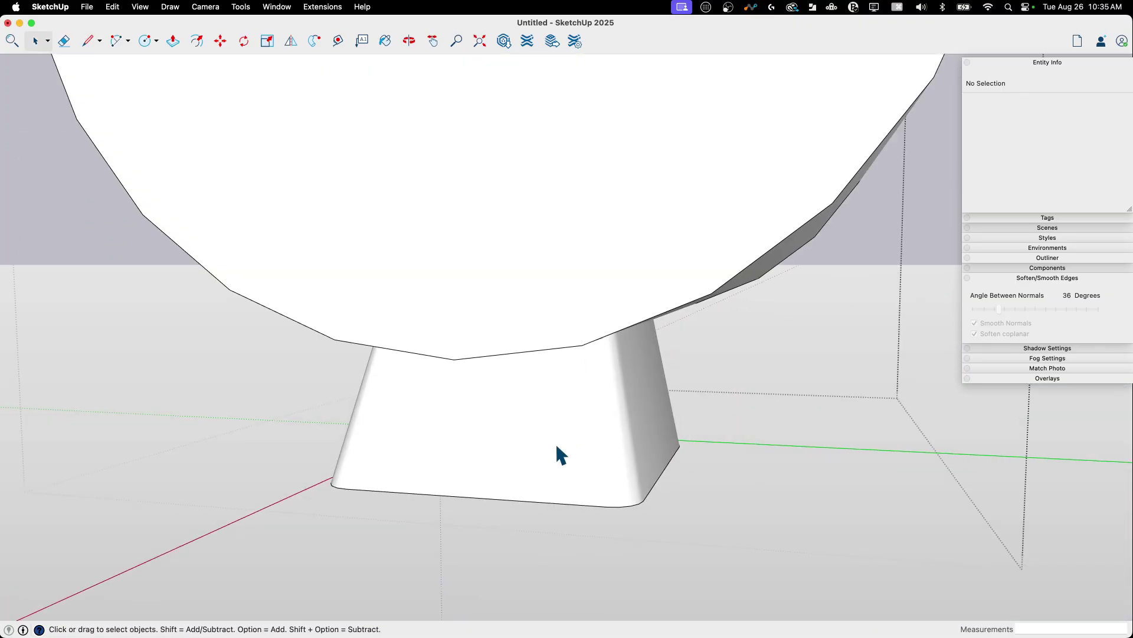
Check the key group's solid status, and make all of the cylinder's geometry a group.
scroll(549, 441, down, 4)
middle_drag(640, 451, 566, 460)
click(564, 459)
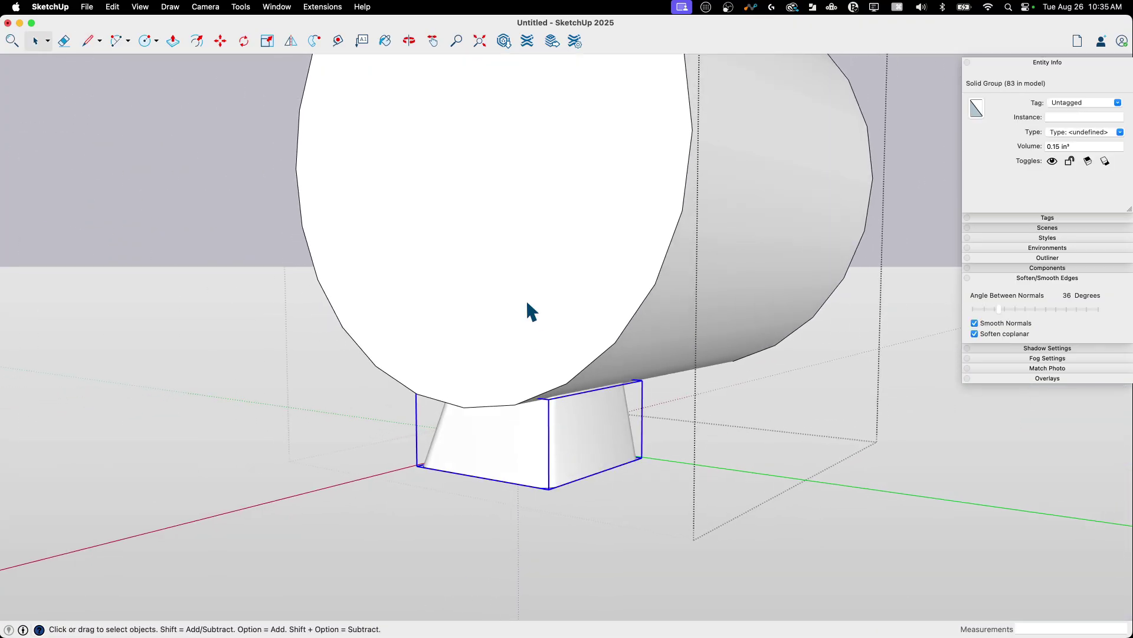
triple_click(628, 218)
right_click(628, 215)
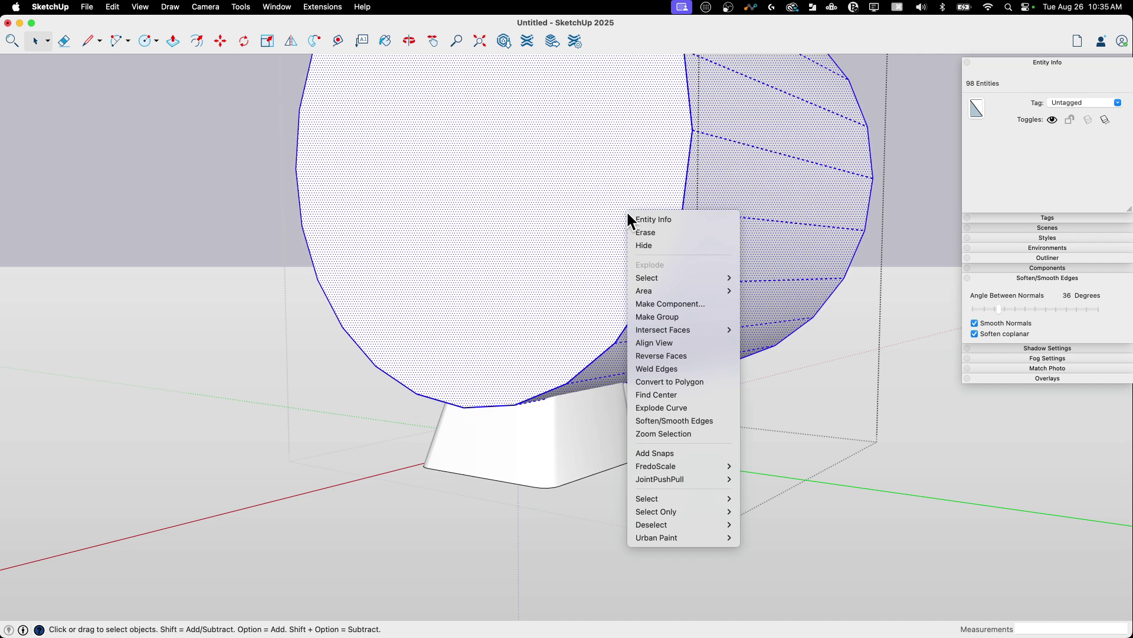
click(688, 316)
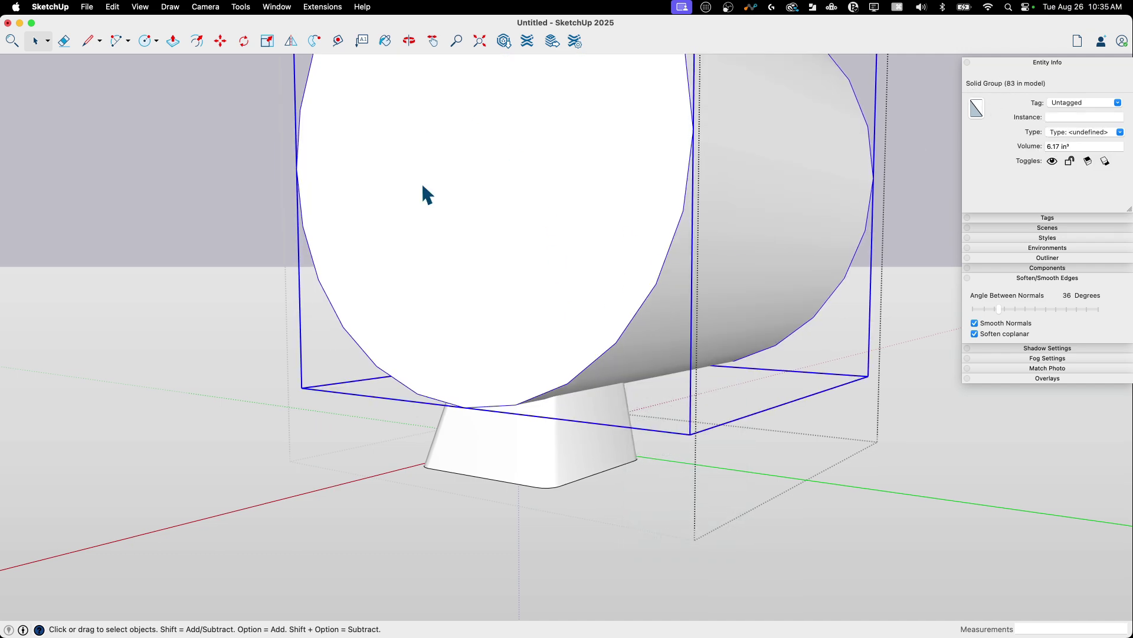
Subtract the cylinder group from the key group with Solid Tools, and close the component to show the full keyboard.
key(super+4)
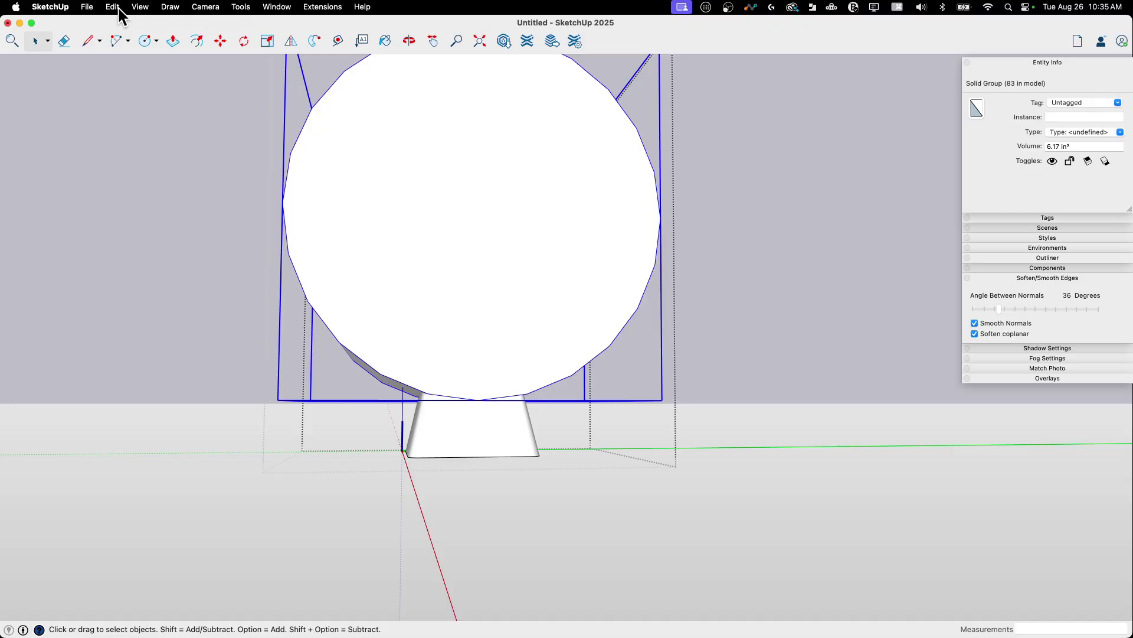
click(241, 7)
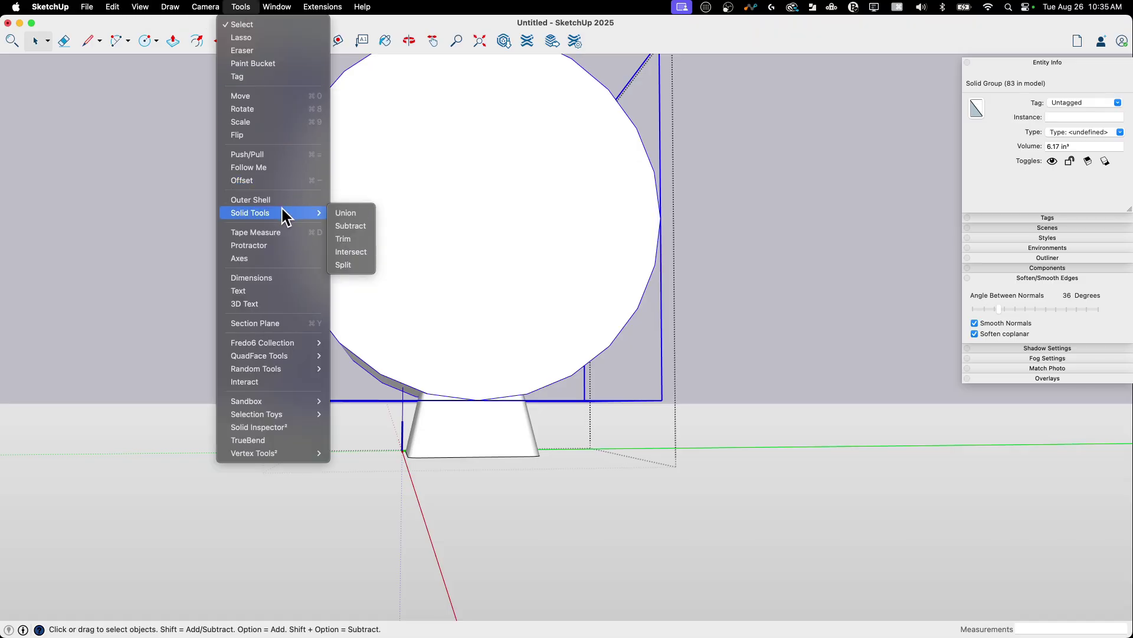
click(348, 227)
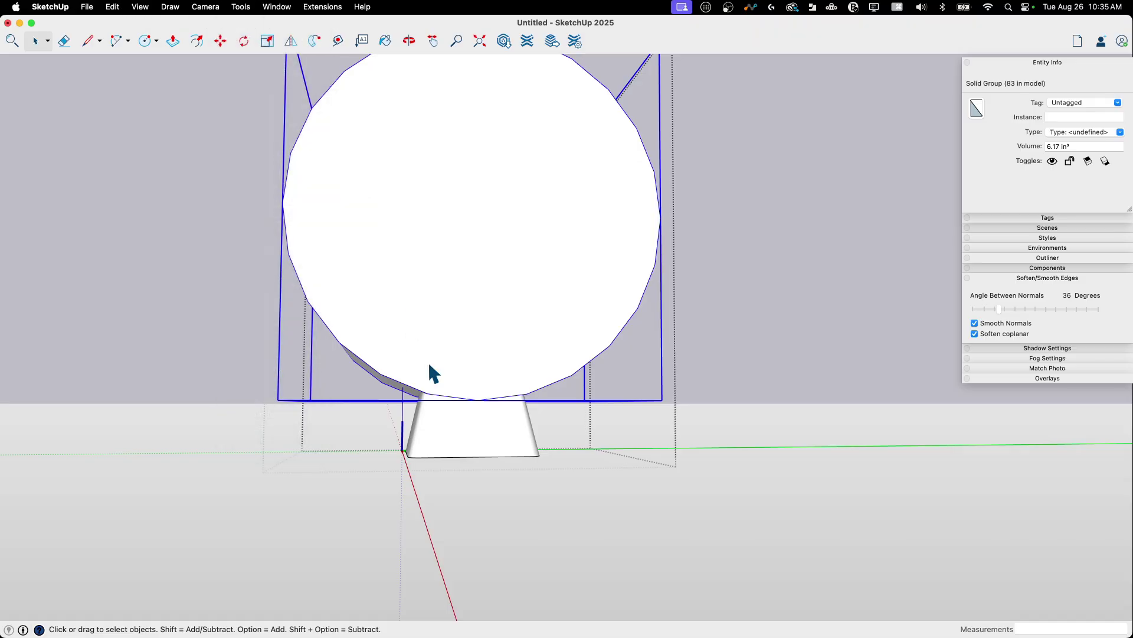
click(476, 433)
key(space)
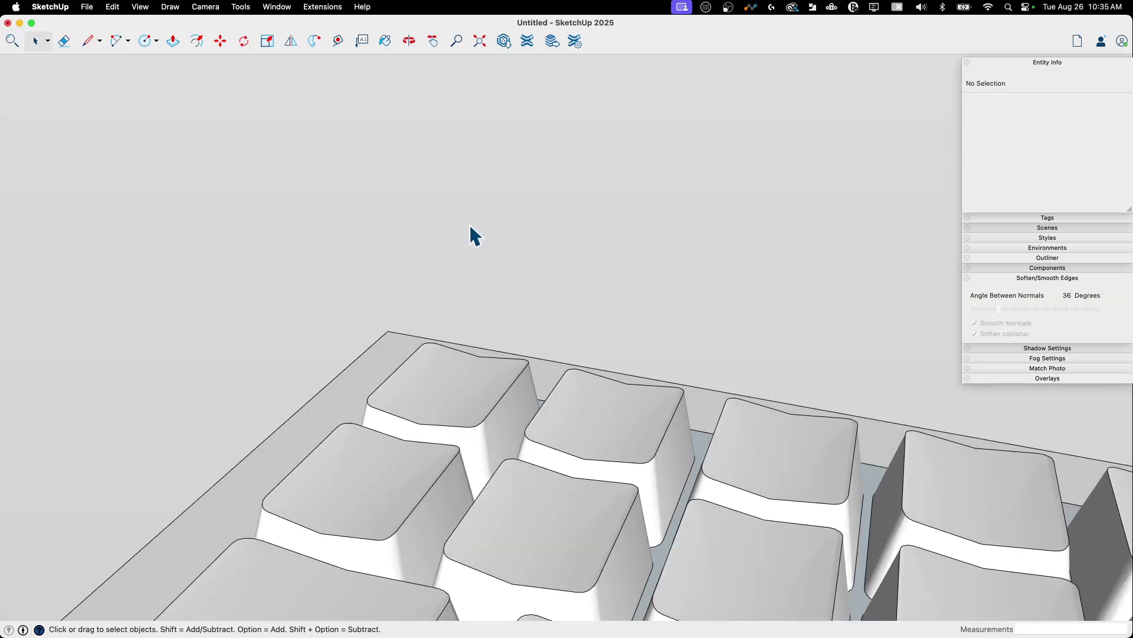
scroll(476, 236, down, 10)
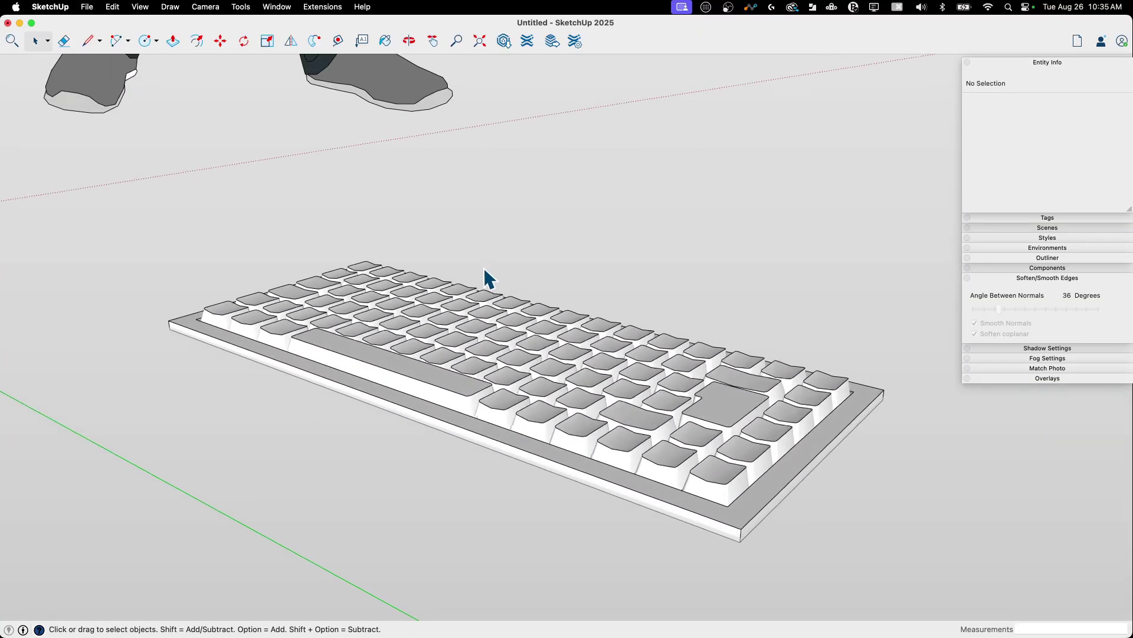
Select the entire keyboard and rotate it about 4.7 degrees around its front bottom edge so the rear lifts.
middle_drag(384, 285, 515, 201)
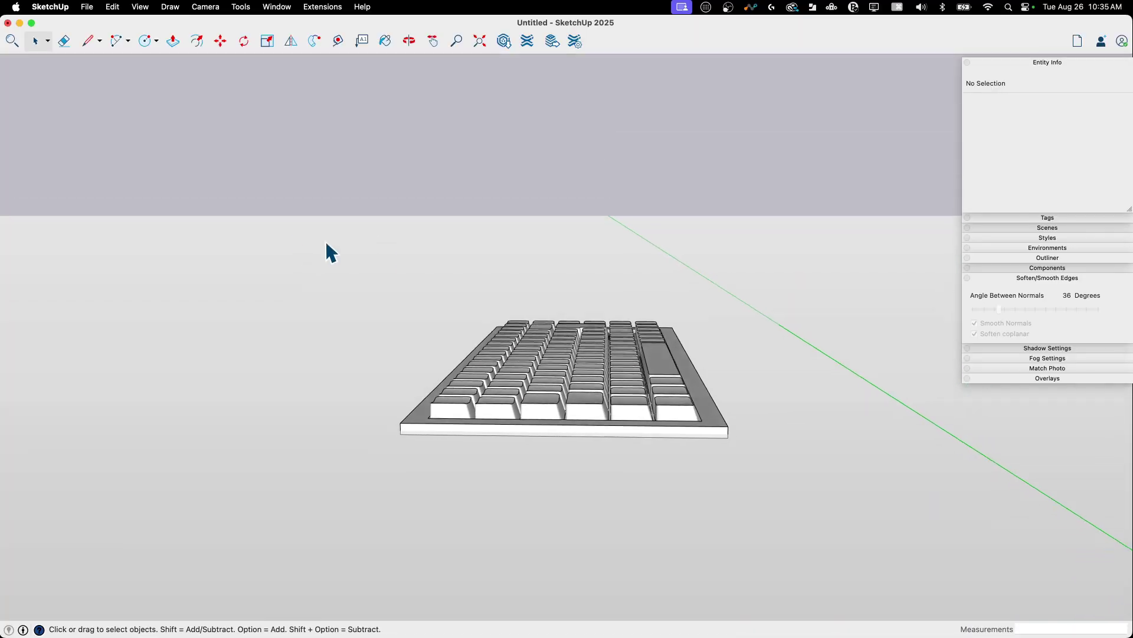
middle_drag(355, 247, 354, 273)
drag(729, 468, 731, 467)
middle_drag(751, 458, 650, 370)
key(q)
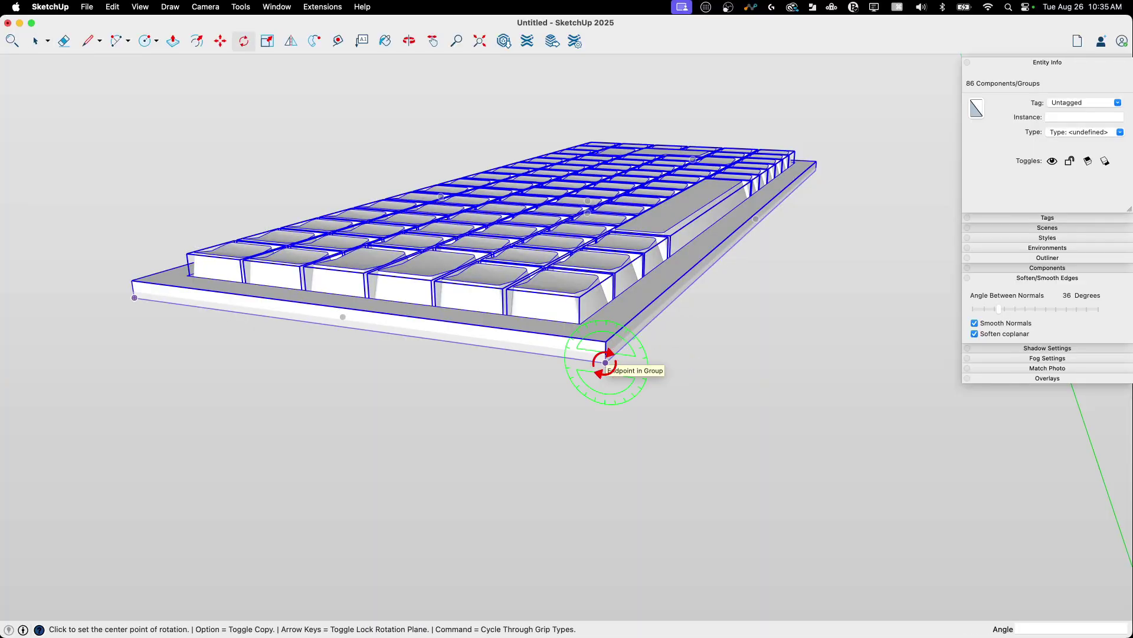
click(605, 363)
click(527, 352)
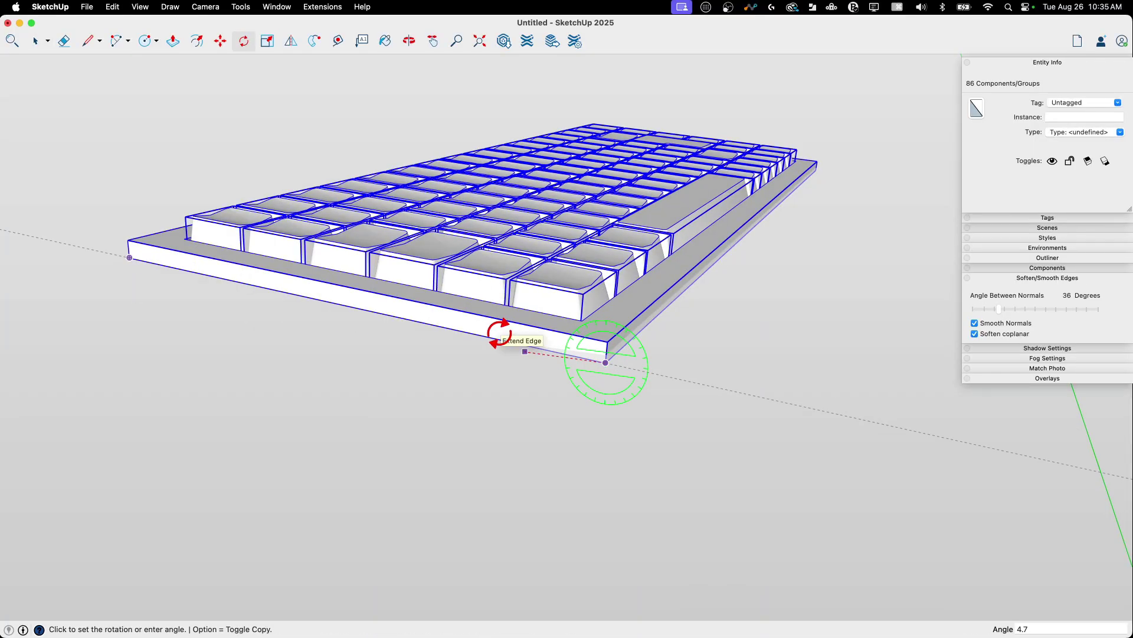
click(500, 333)
key(space)
Open the frame group for editing and reset the drawing axes to their default orientation.
middle_drag(372, 328, 317, 255)
double_click(360, 250)
key(l)
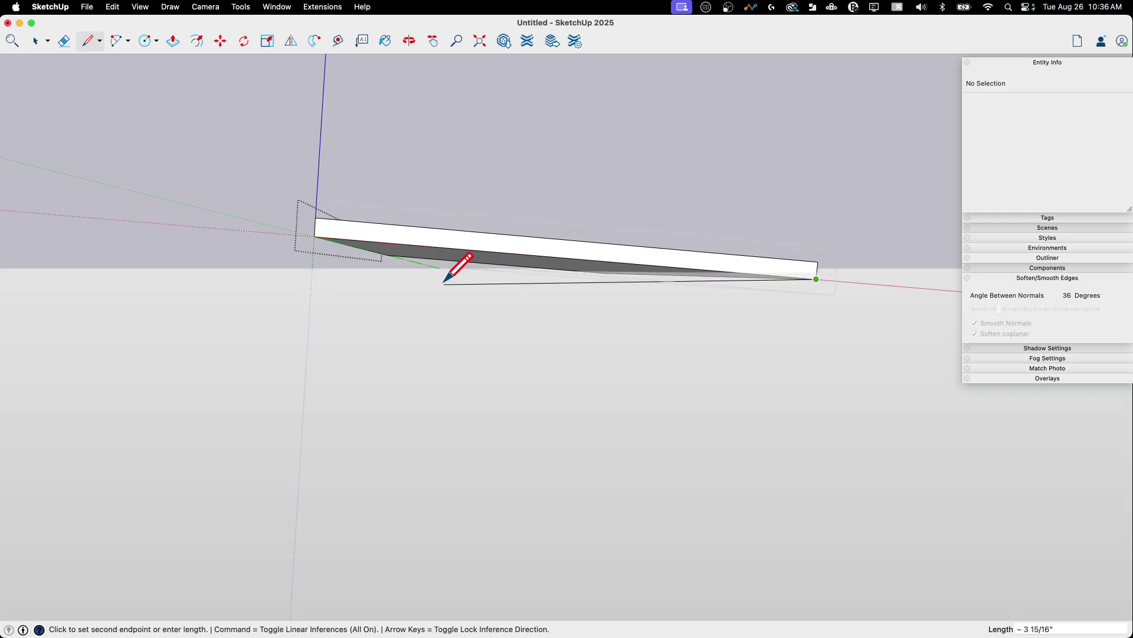
key(space)
right_click(317, 180)
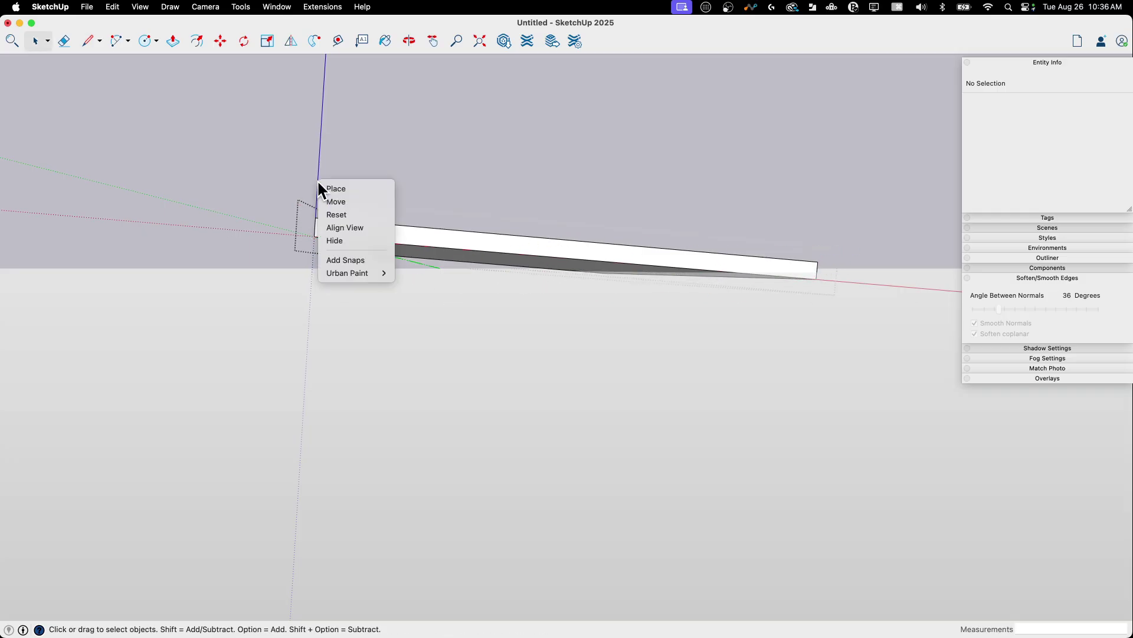
click(338, 214)
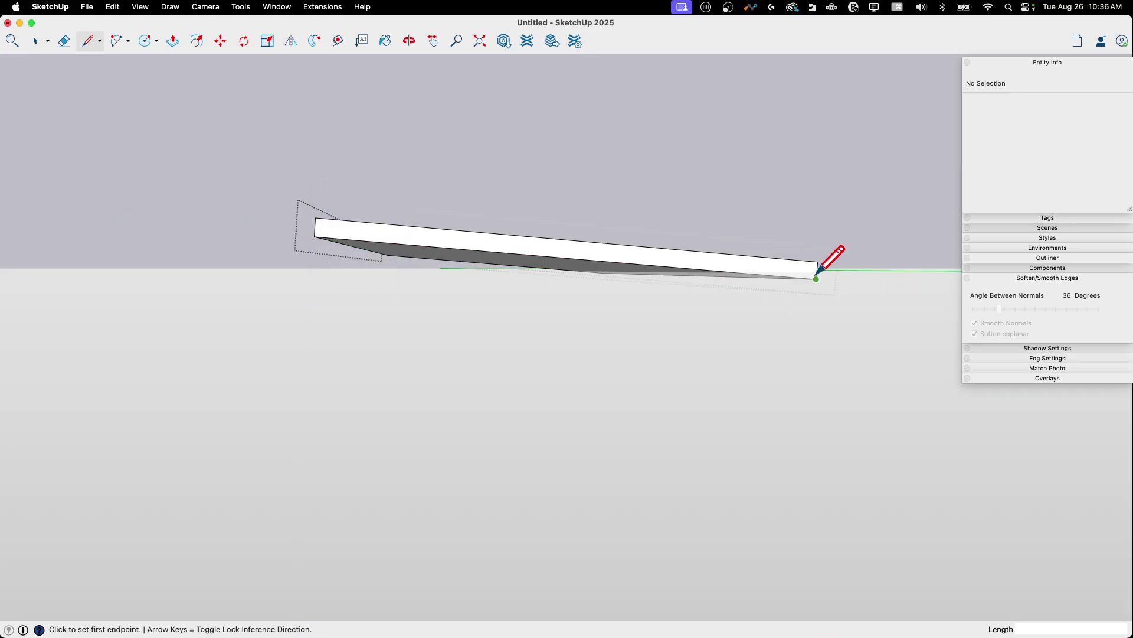
Draw a triangular wedge profile under the tilted frame's short side and Push/Pull it to the frame's opposite end.
click(314, 237)
key(p)
click(361, 274)
scroll(289, 325, down, 5)
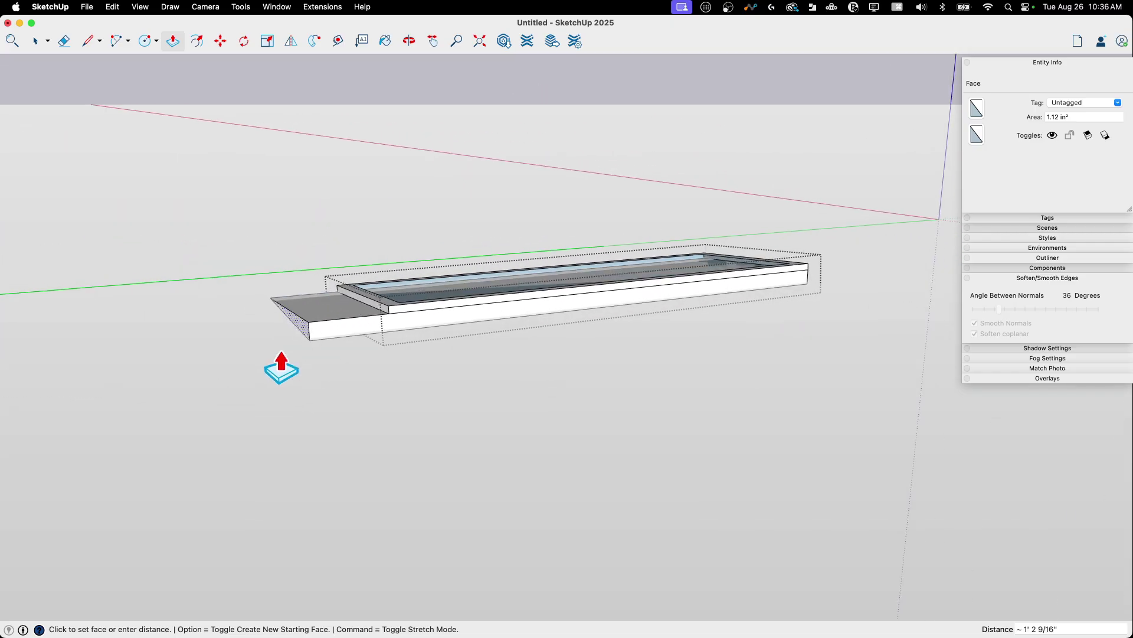
click(382, 322)
Erase the seam edges where the wedge meets the frame's sides and back, and leave the group.
key(e)
click(380, 311)
click(403, 316)
mouse_move(403, 316)
middle_down()
mouse_move(542, 325)
mouse_move(526, 309)
middle_up()
scroll(523, 304, up, 5)
click(477, 212)
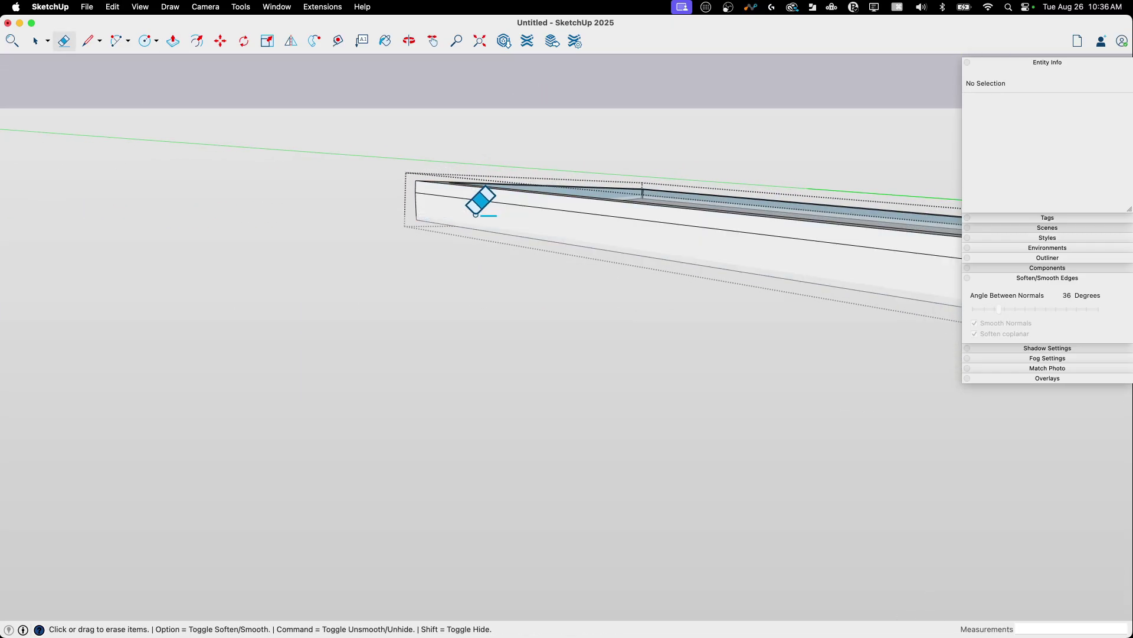
middle_drag(475, 206, 621, 260)
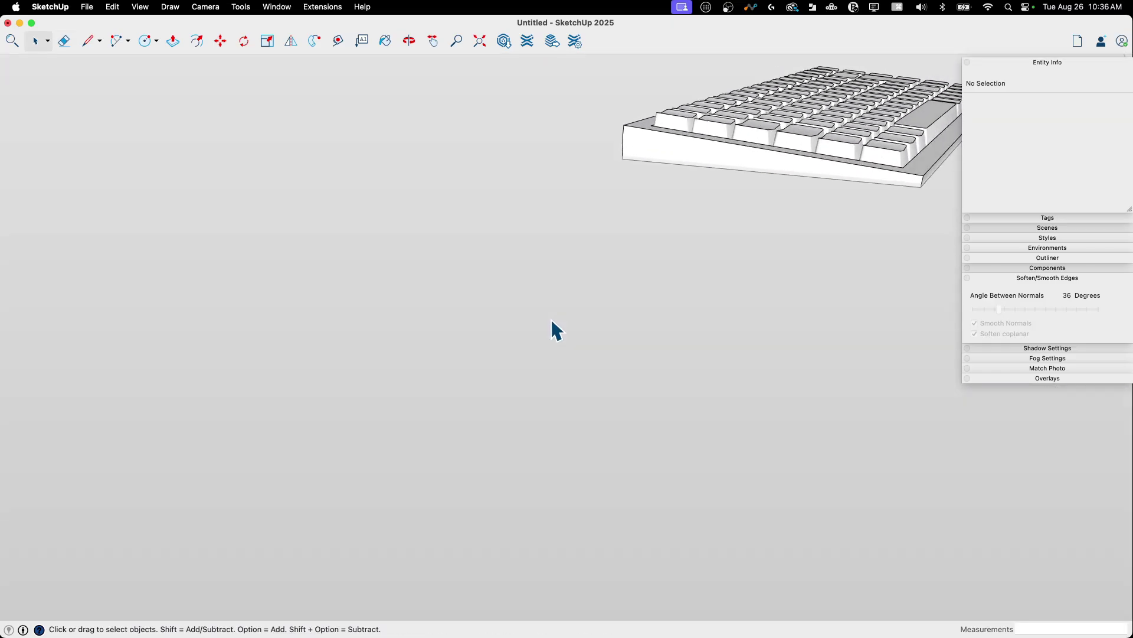
Select the whole keyboard, move it by its front bottom corner to the axes origin, and clear the selection.
middle_drag(548, 318, 407, 266)
scroll(394, 212, down, 4)
drag(350, 183, 833, 405)
scroll(507, 361, up, 5)
key(m)
key(m)
scroll(474, 219, up, 3)
click(471, 217)
scroll(450, 220, down, 3)
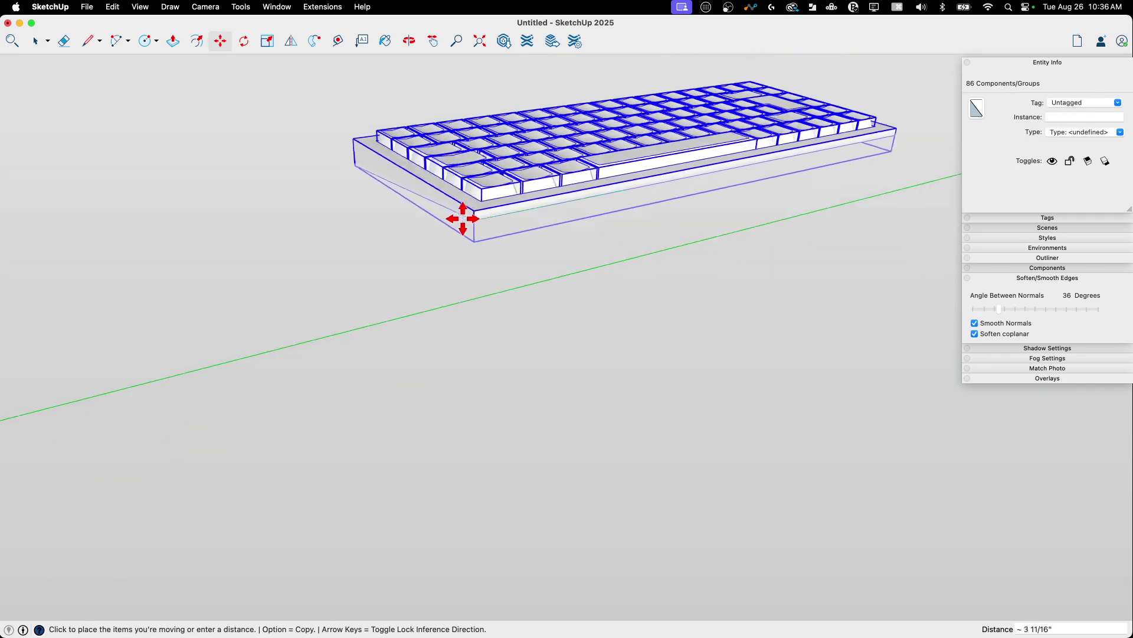
scroll(284, 255, up, 5)
click(86, 319)
key(space)
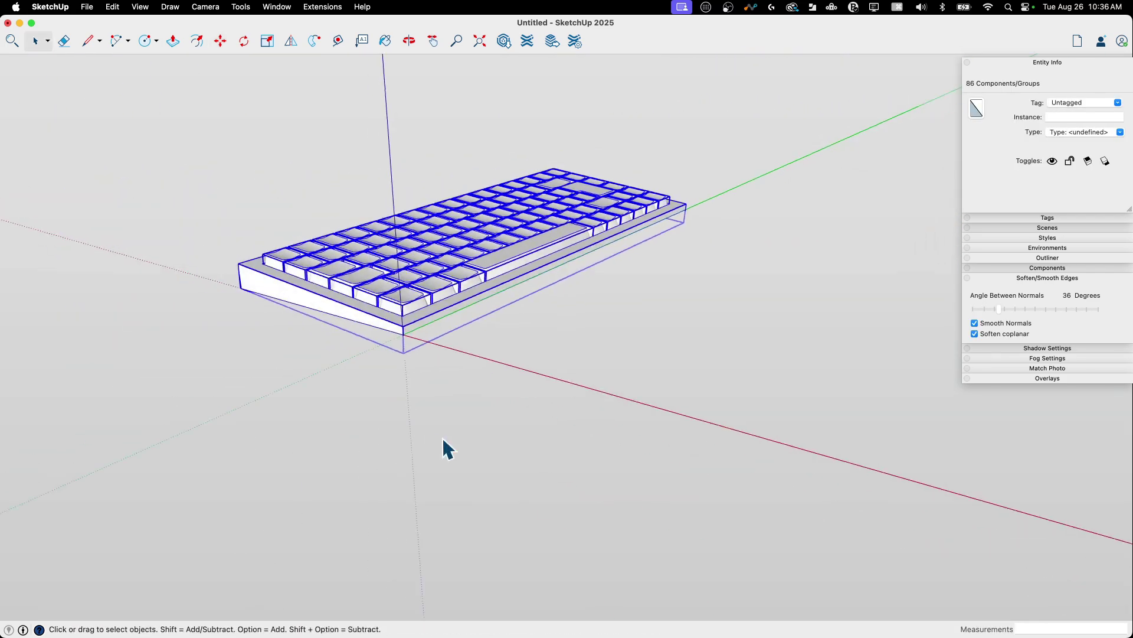
click(447, 437)
middle_drag(325, 217, 397, 218)
scroll(397, 213, up, 5)
scroll(397, 210, down, 4)
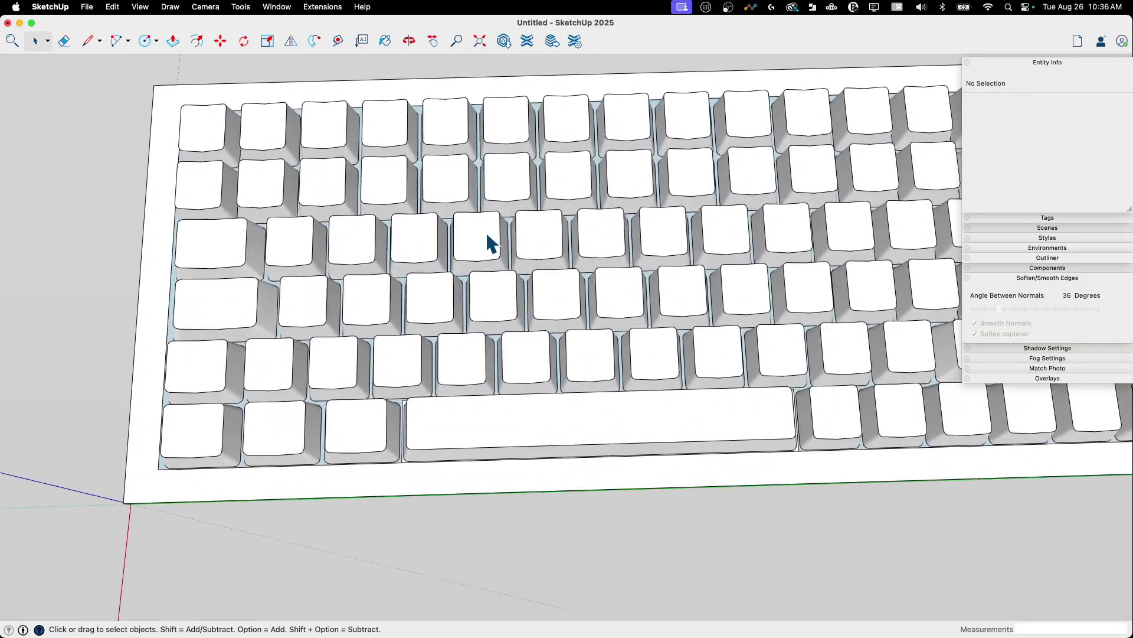
middle_drag(488, 240, 286, 188)
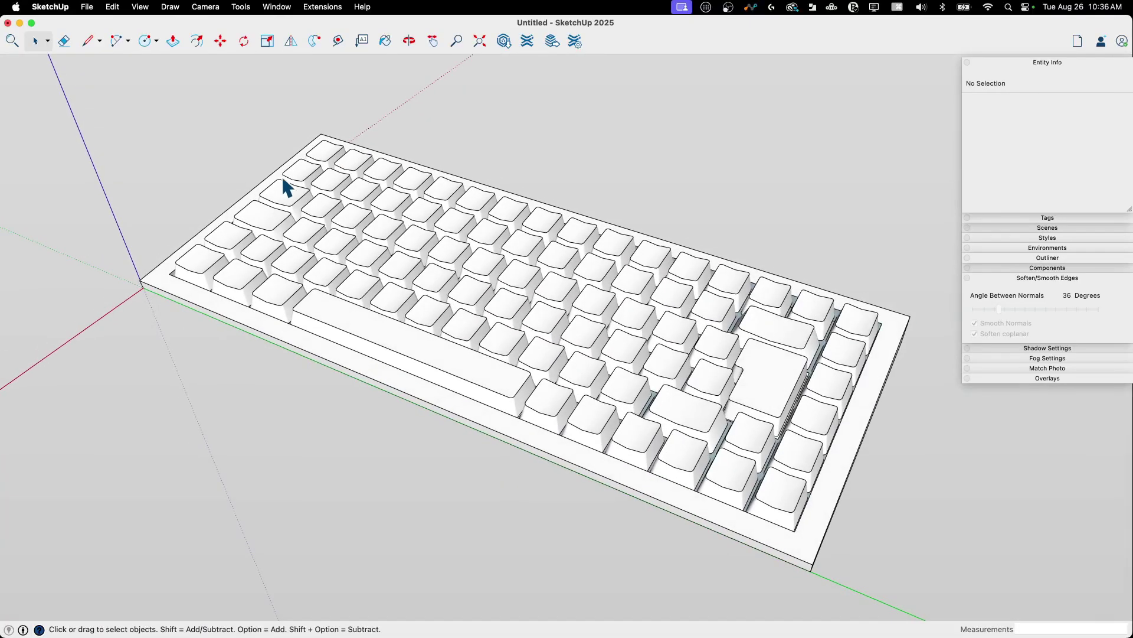
click(378, 230)
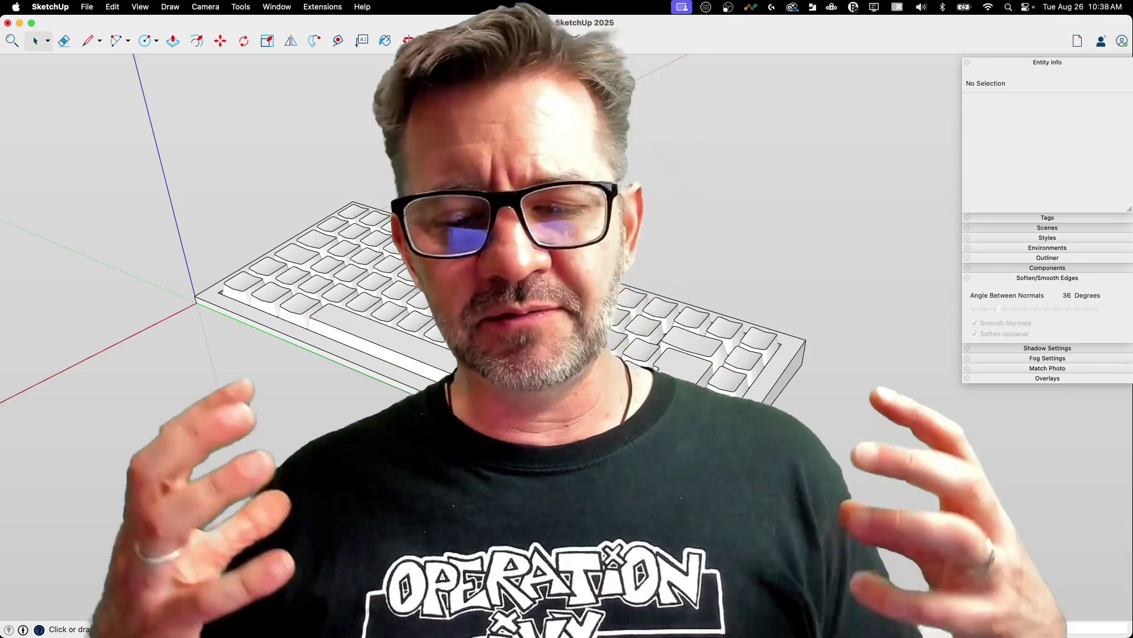
scroll(896, 458, left, 3)
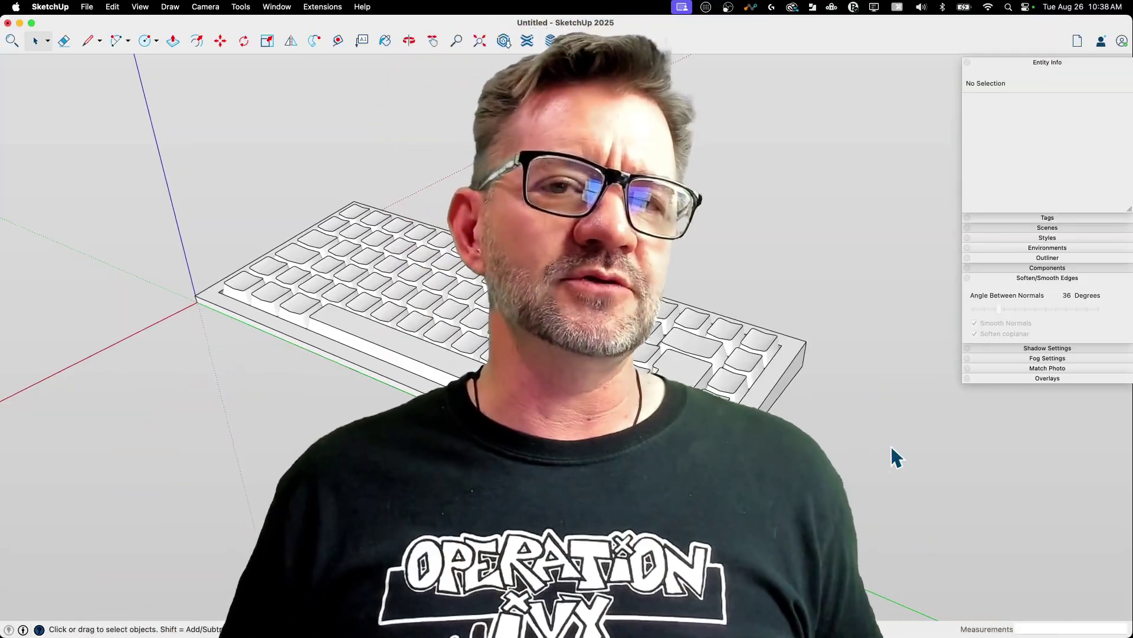